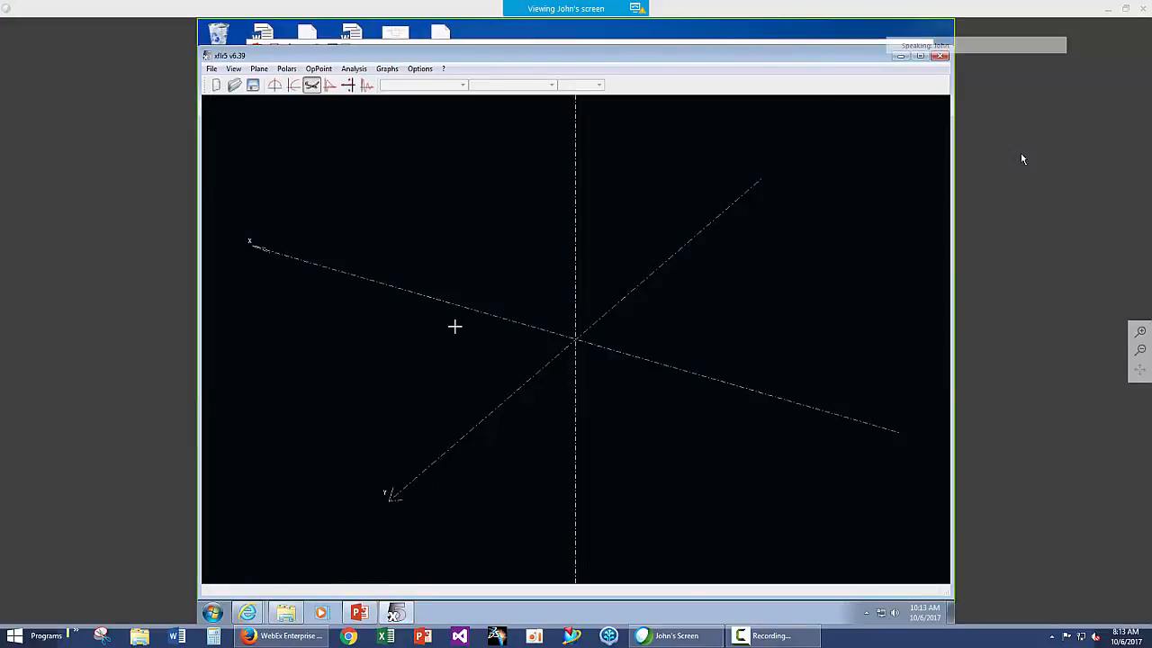
# - Create a NACA 2412 foil in Direct Foil Design and keep NACA 2412 as its name
pyautogui.click(211, 70)
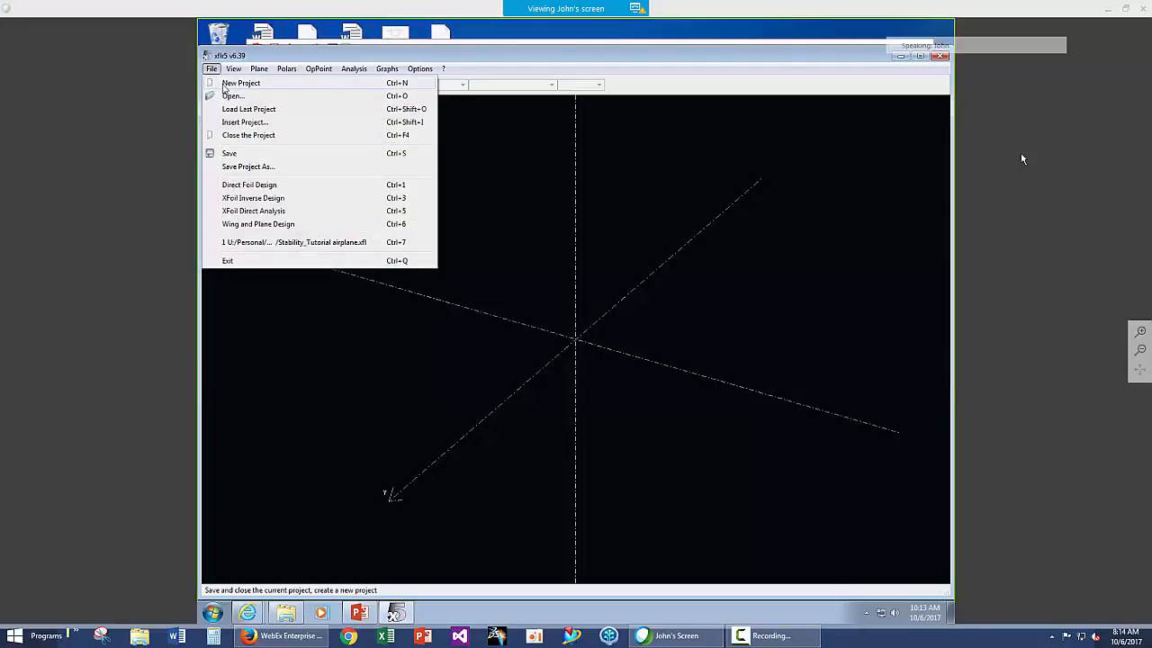
pyautogui.click(256, 186)
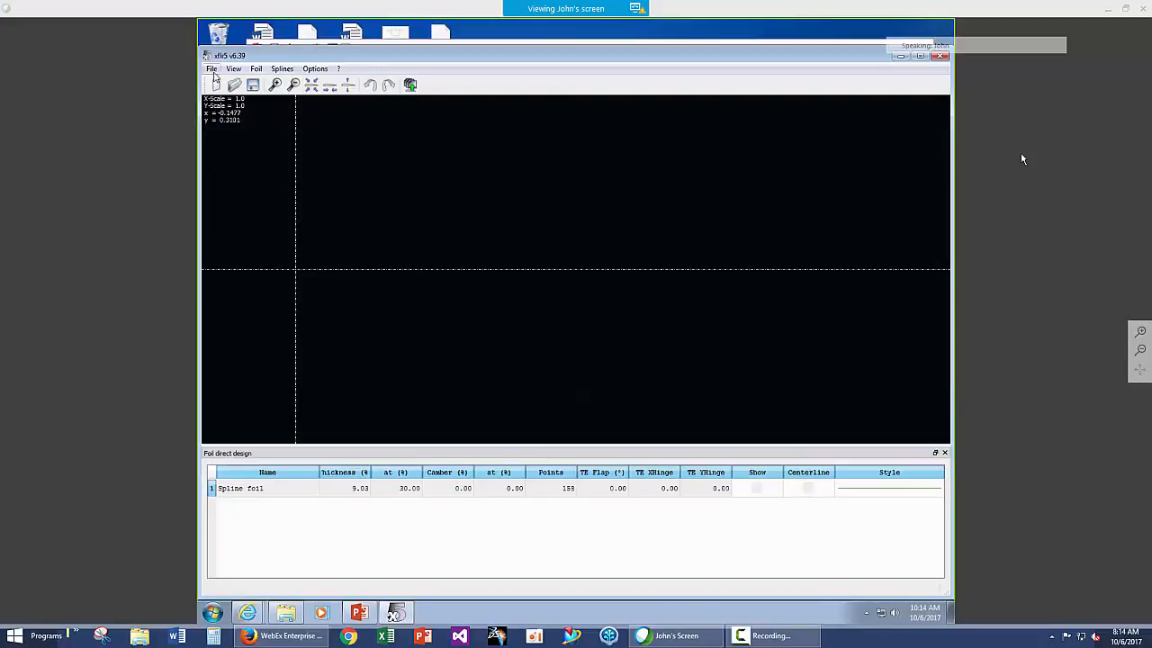
pyautogui.click(256, 70)
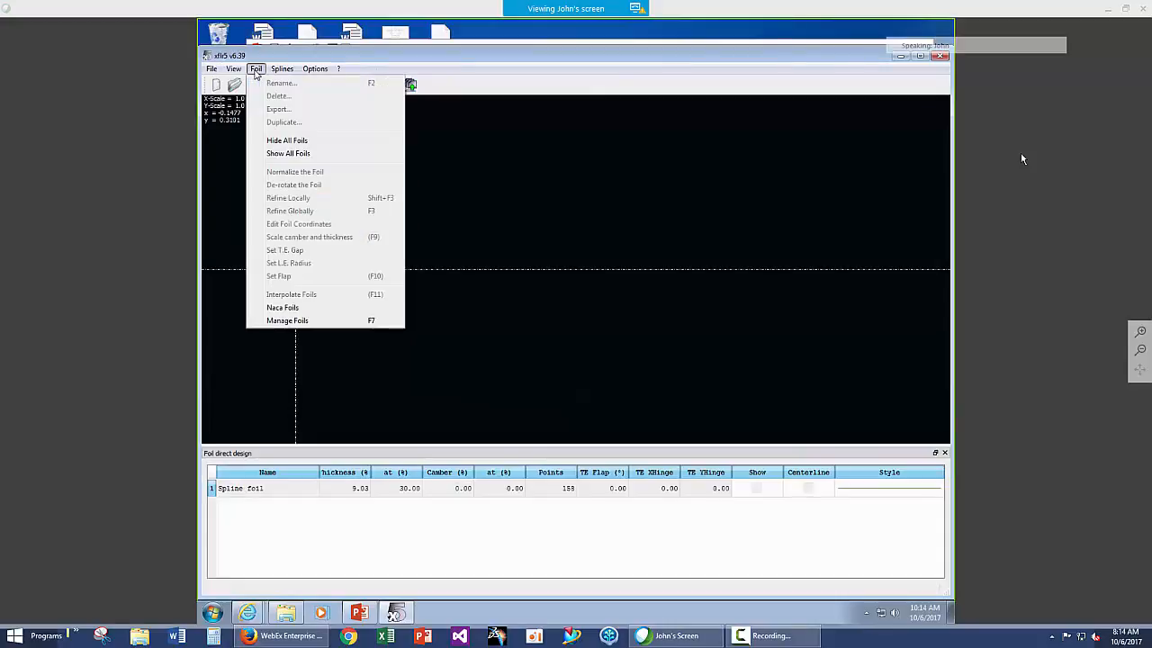
pyautogui.click(286, 307)
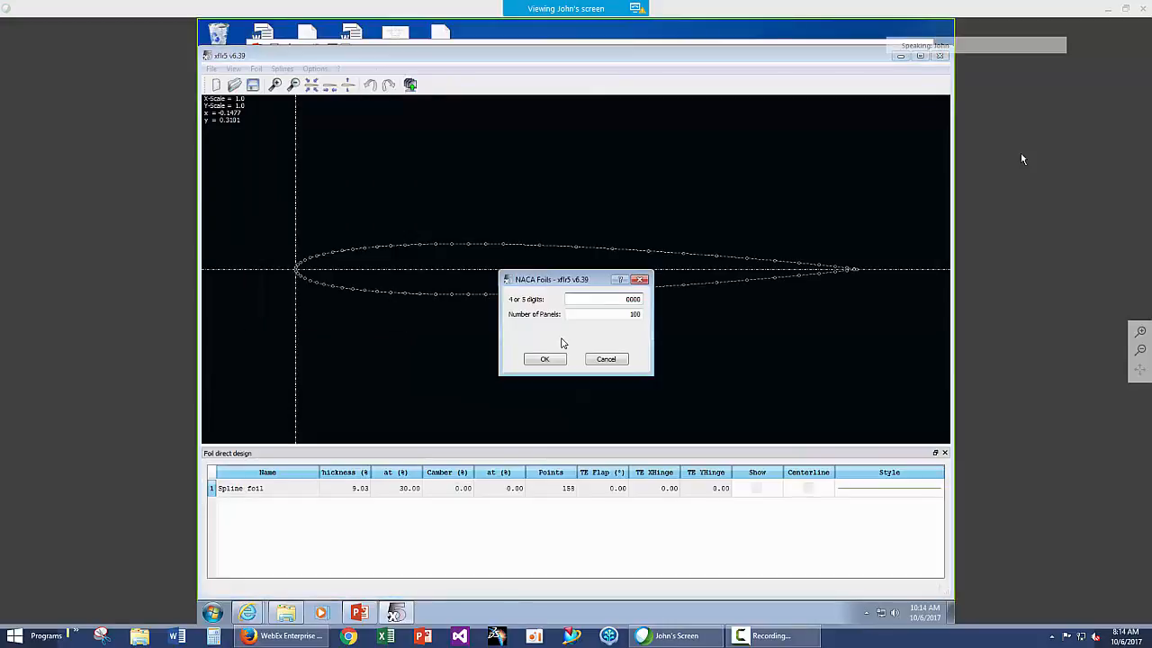
pyautogui.press('BackSpace')
pyautogui.press('BackSpace')
pyautogui.press('BackSpace')
pyautogui.write('2412')
pyautogui.click(547, 360)
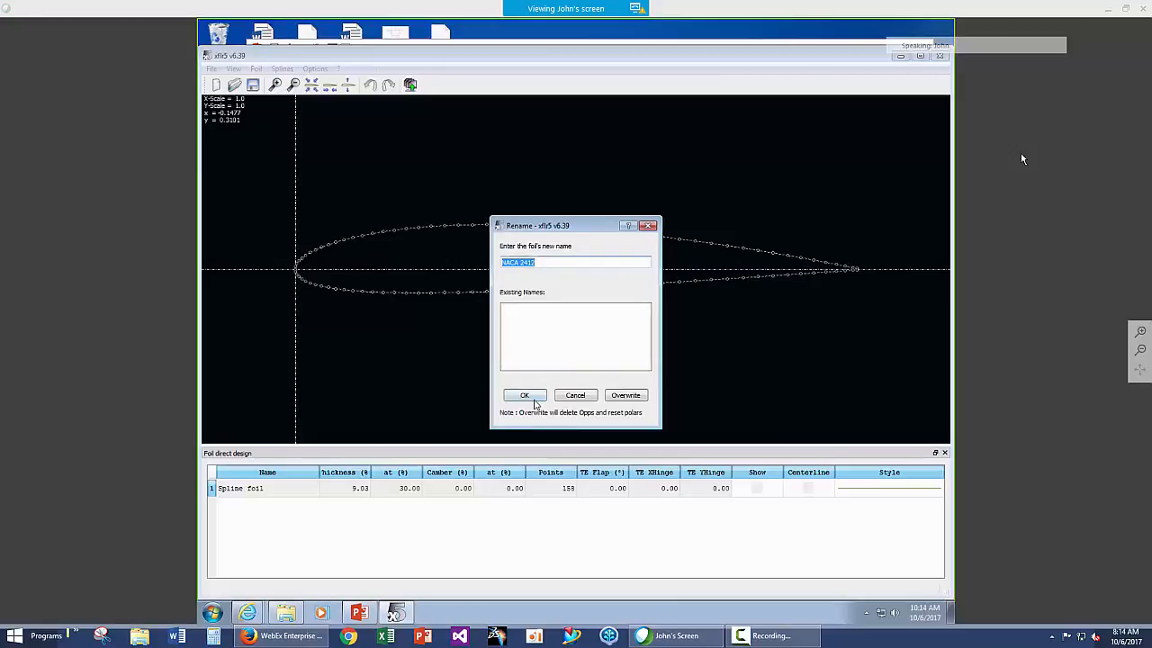
pyautogui.click(535, 398)
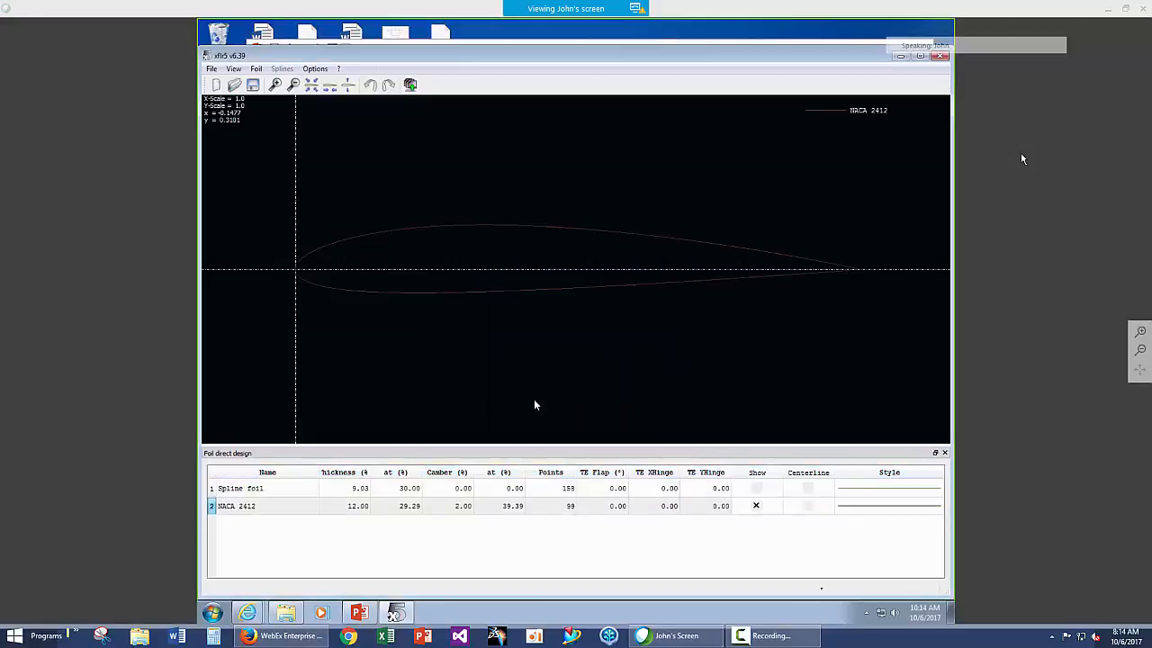
# - Give the NACA 2412 foil's curve a thicker line width
pyautogui.click(869, 510)
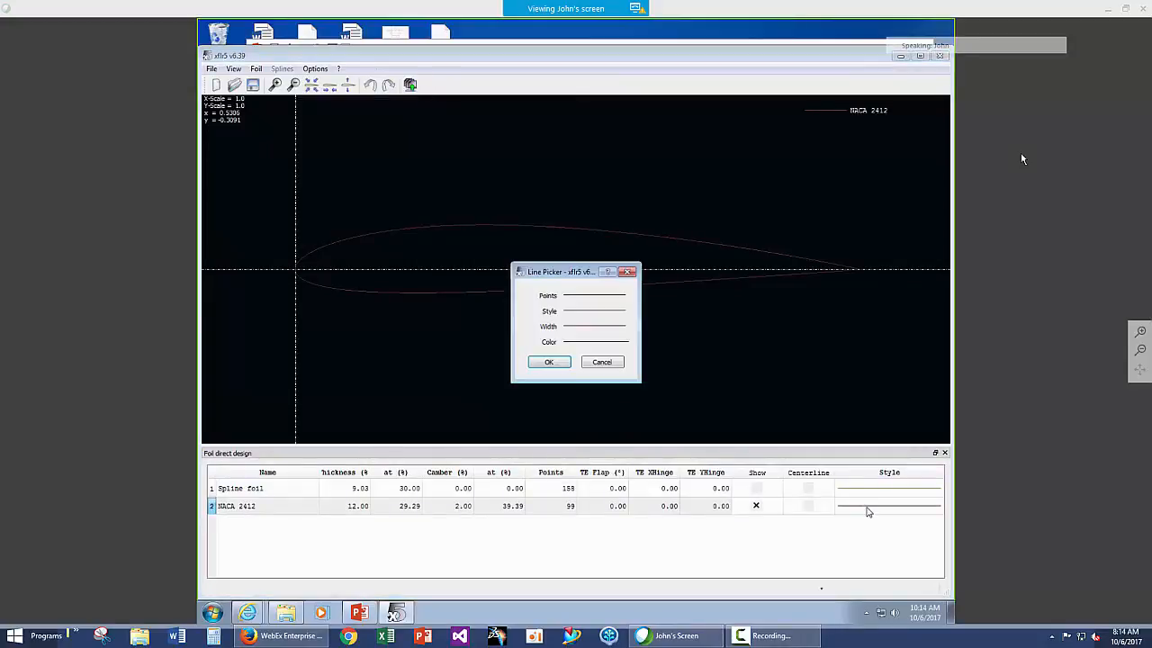
pyautogui.click(594, 342)
pyautogui.click(589, 371)
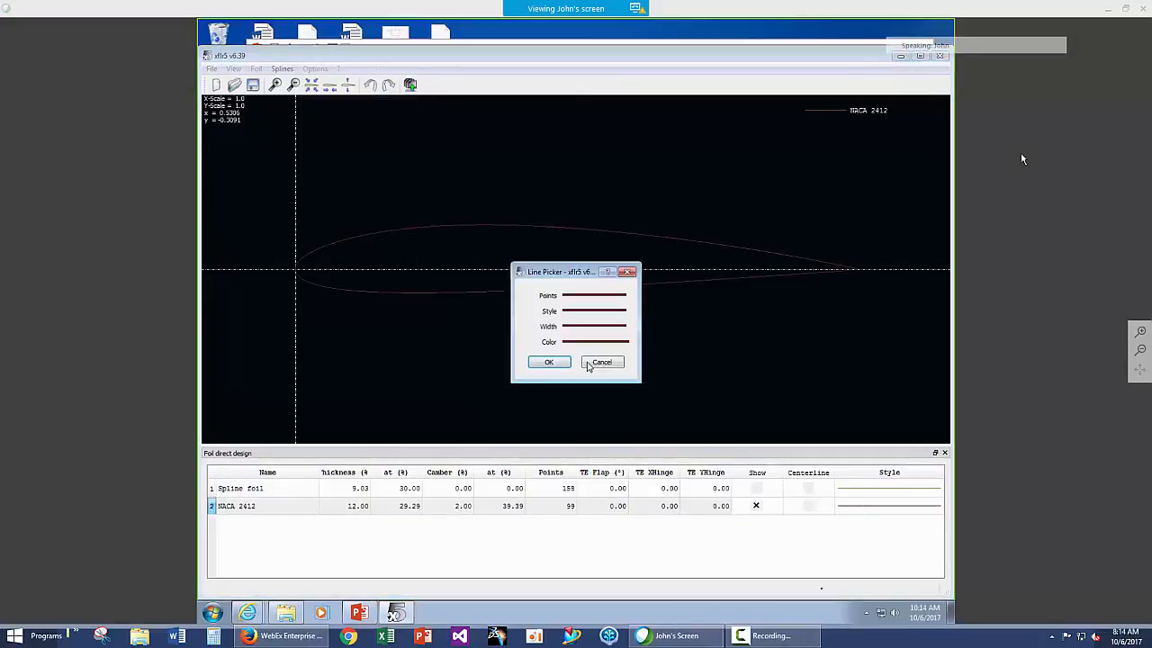
pyautogui.click(549, 362)
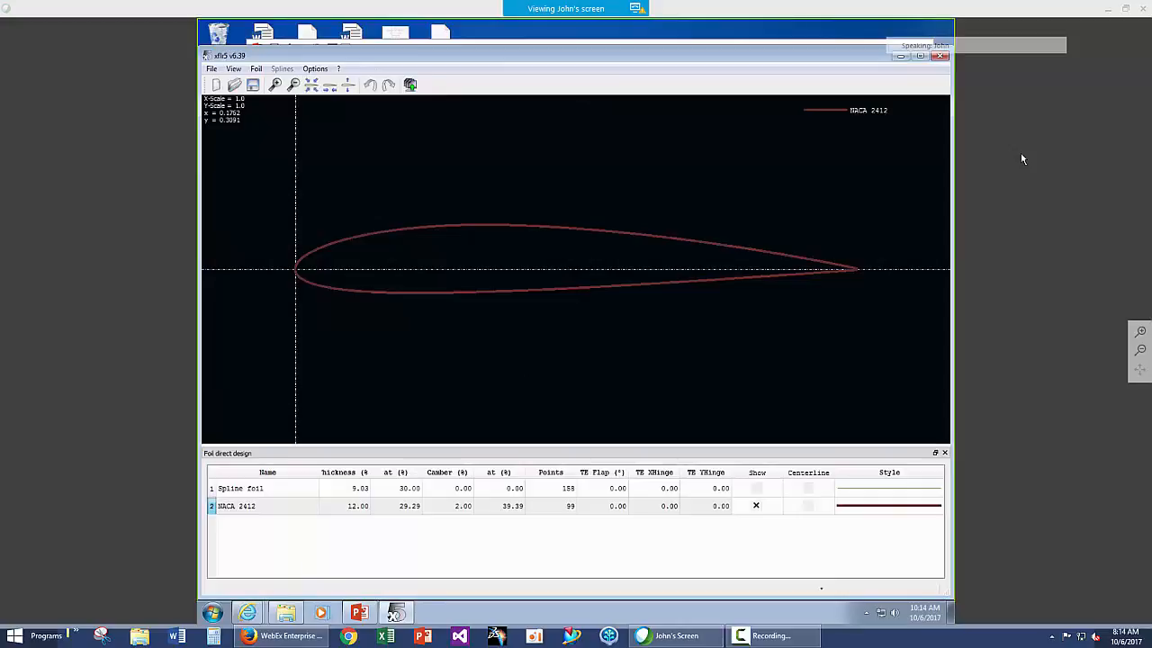
# - Switch to XFoil Direct Analysis and move the foil analysis settings window clear of the graphs
pyautogui.click(211, 69)
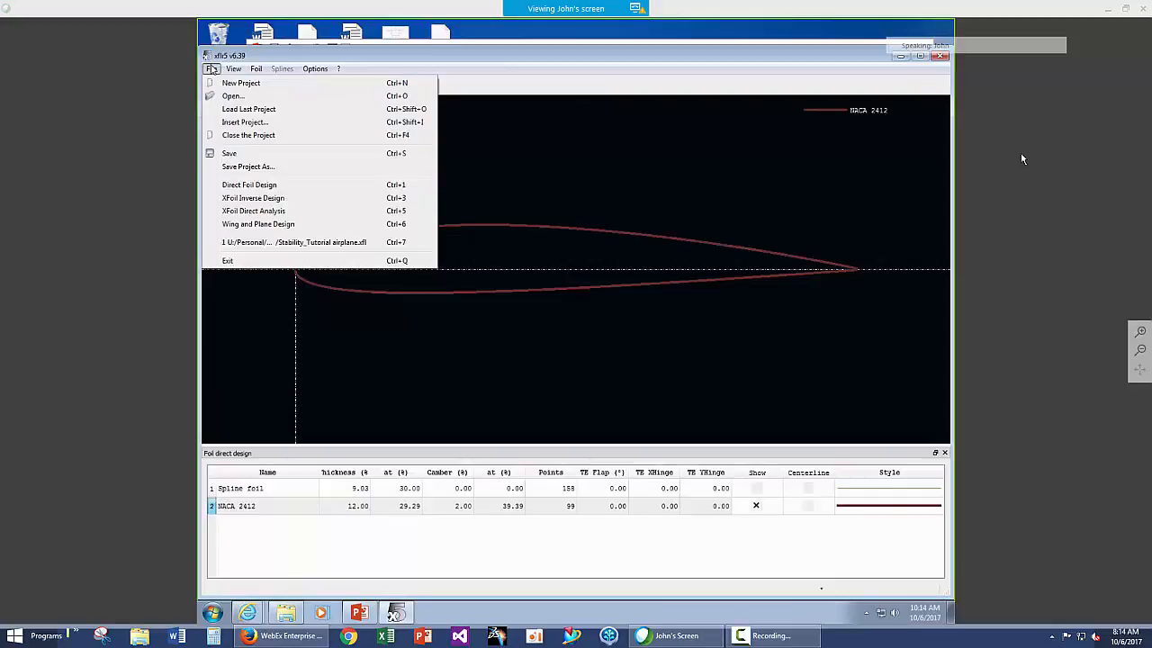
pyautogui.click(253, 211)
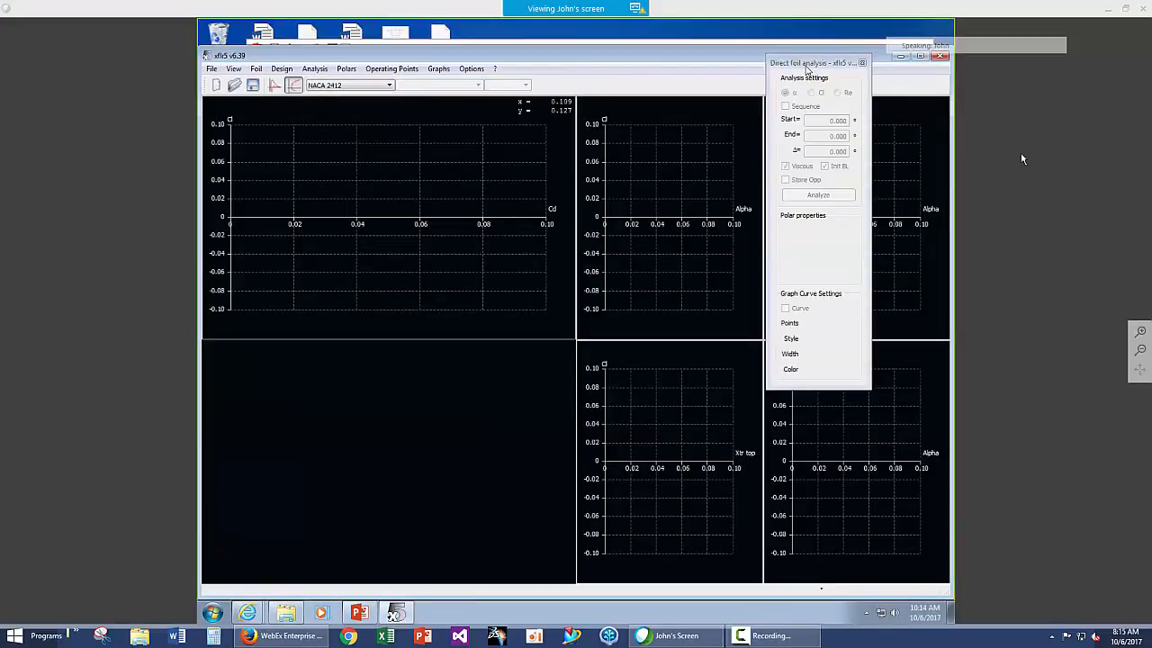
pyautogui.moveTo(808, 70); pyautogui.dragTo(887, 79)
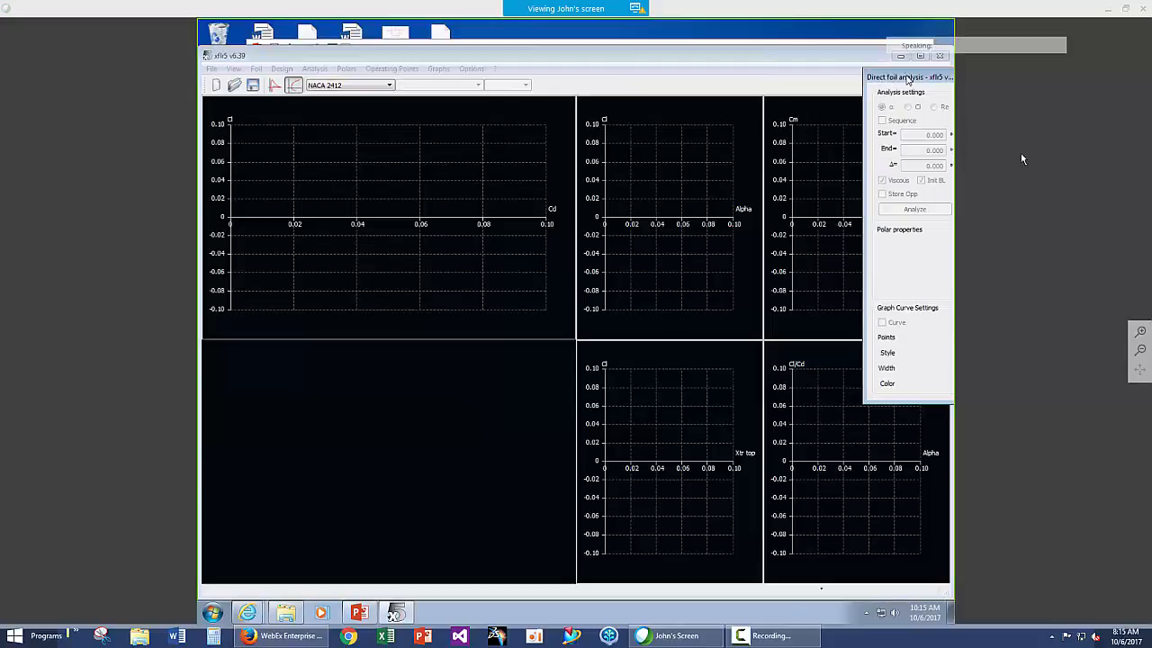
pyautogui.moveTo(907, 79); pyautogui.dragTo(873, 82)
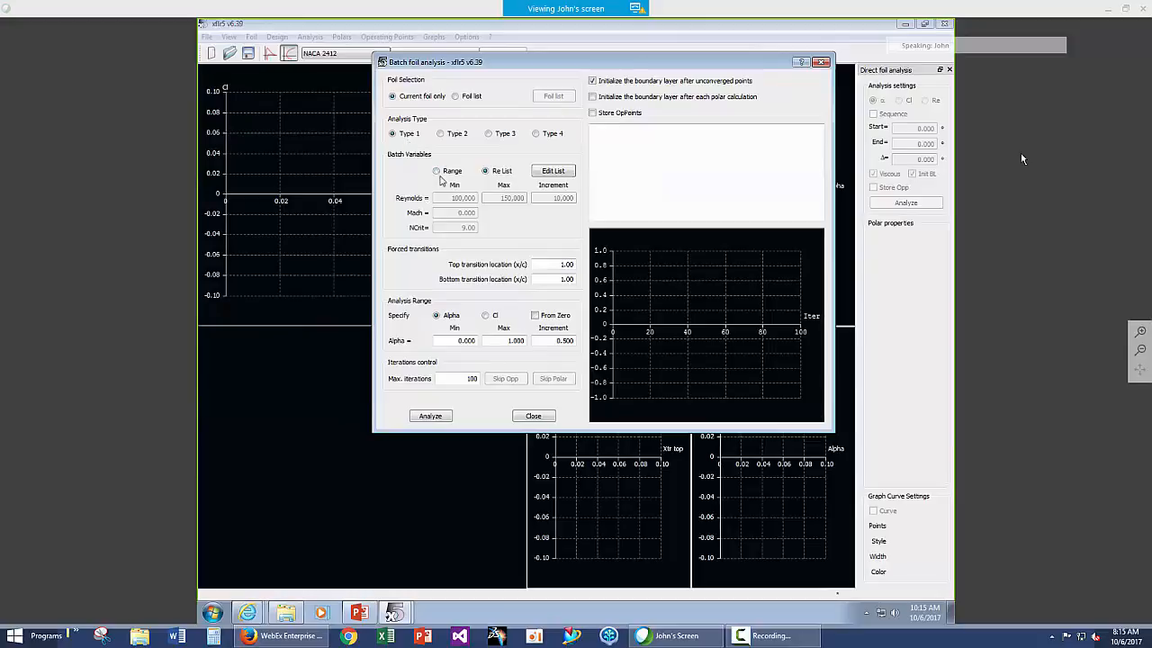
# - Set the batch foil analysis to a Reynolds range with a maximum of 300,000 and an increment of 20,000
pyautogui.click(437, 171)
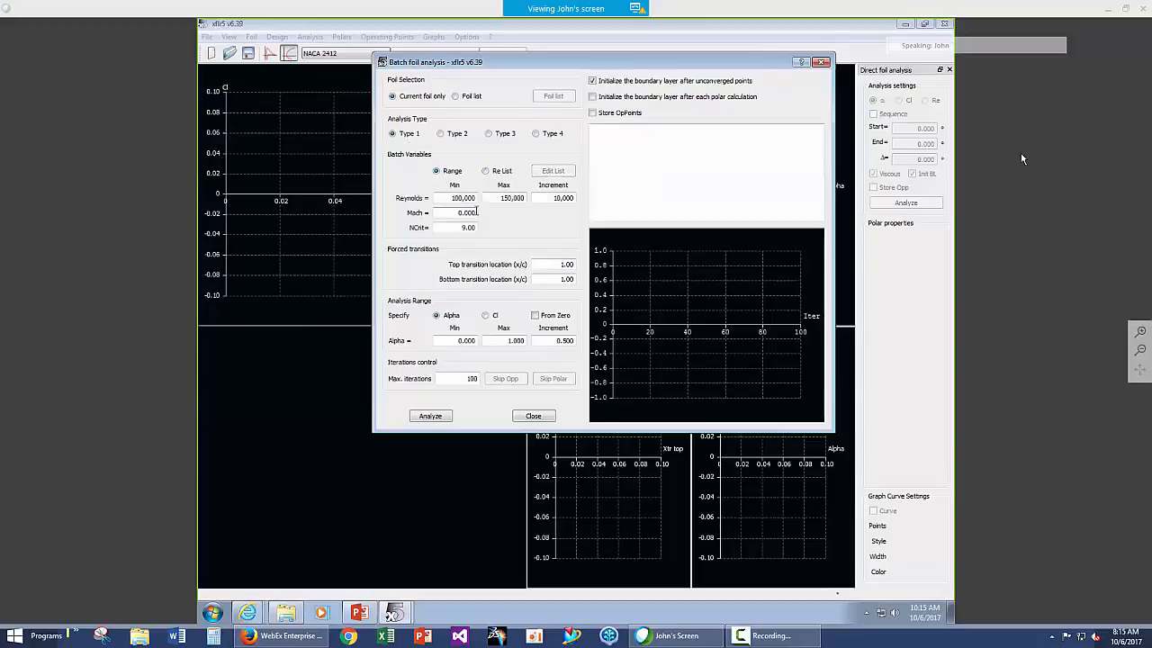
pyautogui.moveTo(526, 198); pyautogui.dragTo(474, 197)
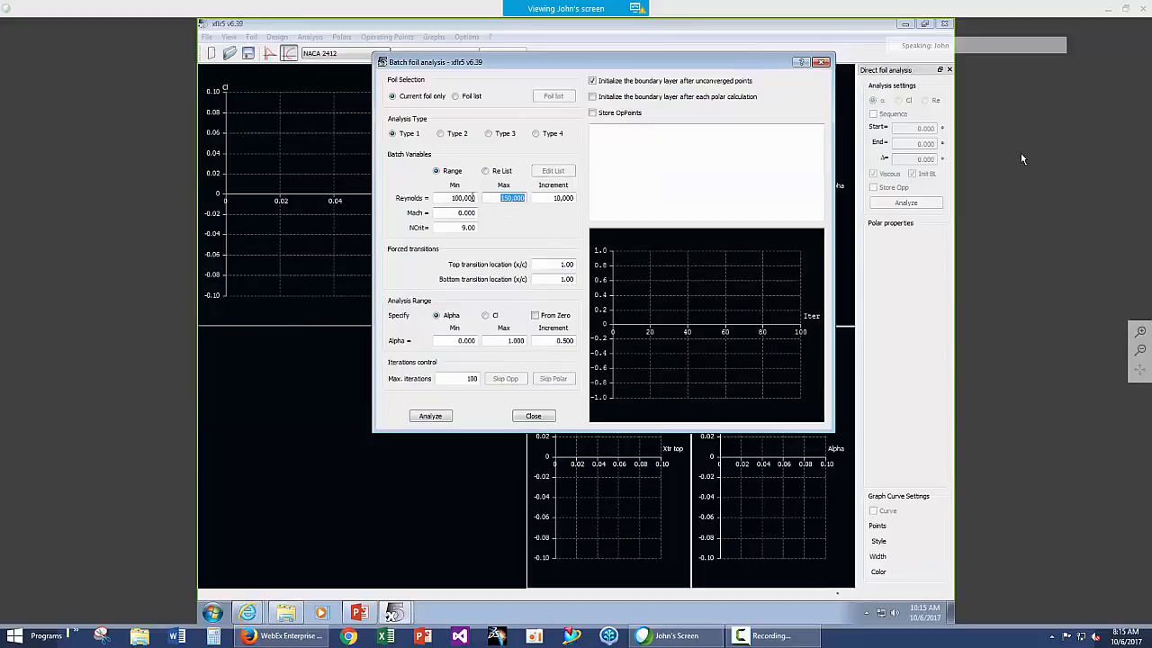
pyautogui.write('300000')
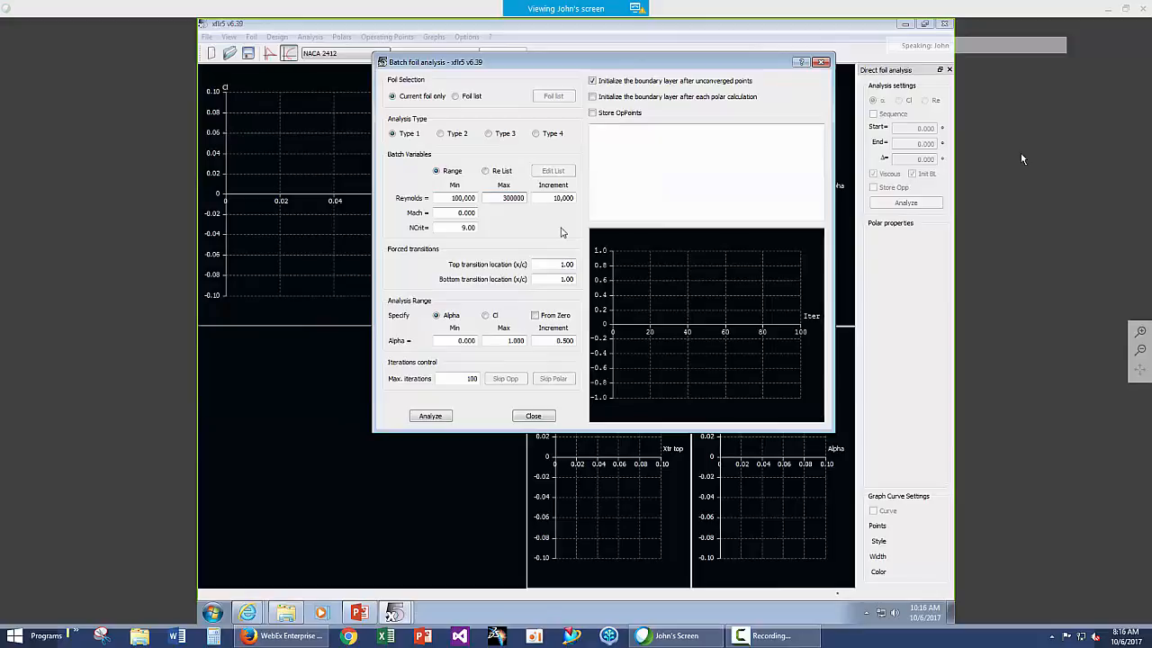
pyautogui.click(557, 200)
# - Set the alpha range from -5 to 12 degrees, run the batch analysis on NACA 2412, and close the batch dialog
pyautogui.click(477, 337)
pyautogui.press('BackSpace')
pyautogui.write('-5')
pyautogui.click(511, 342)
pyautogui.write('0')
pyautogui.click(430, 416)
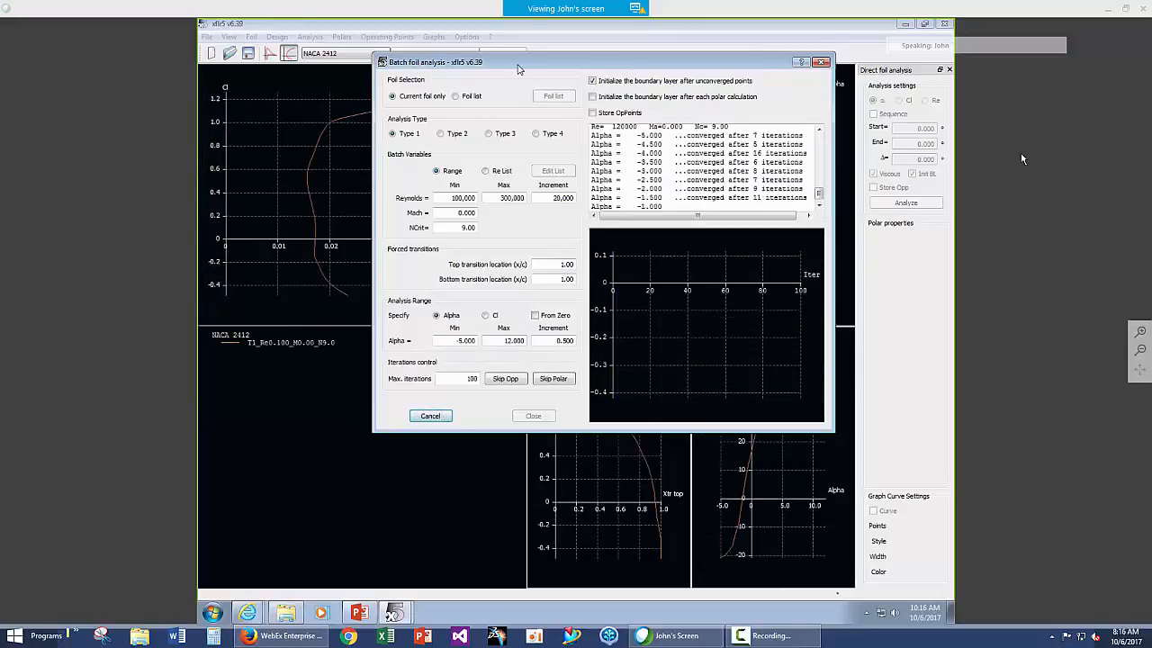
pyautogui.moveTo(669, 142); pyautogui.dragTo(669, 142)
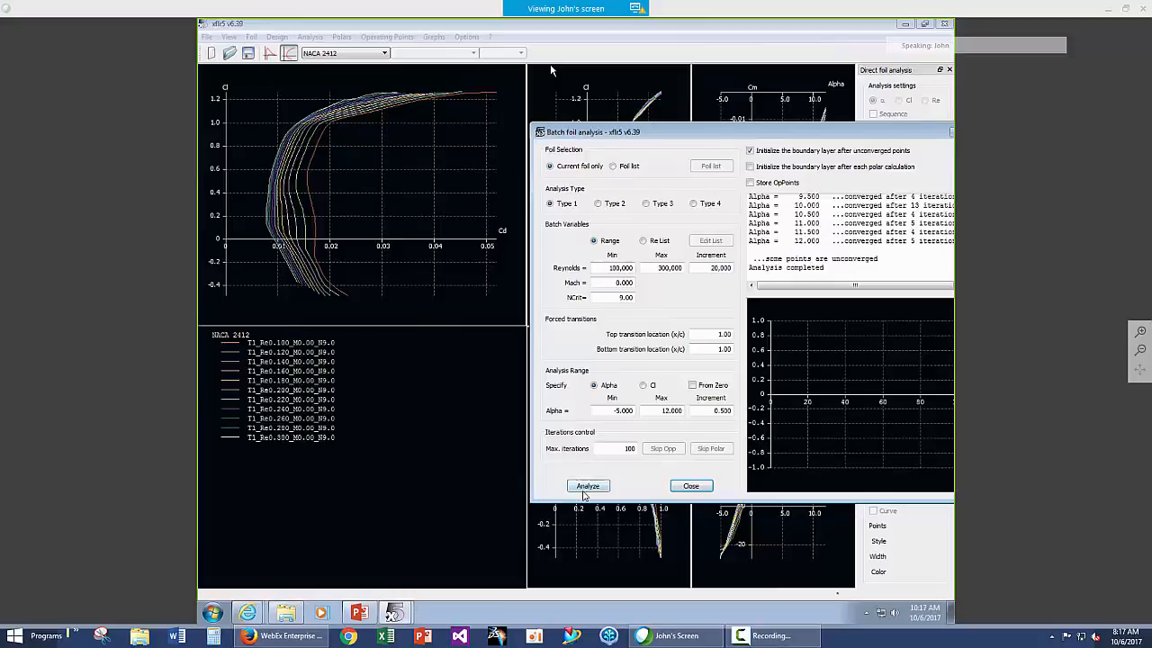
pyautogui.click(691, 486)
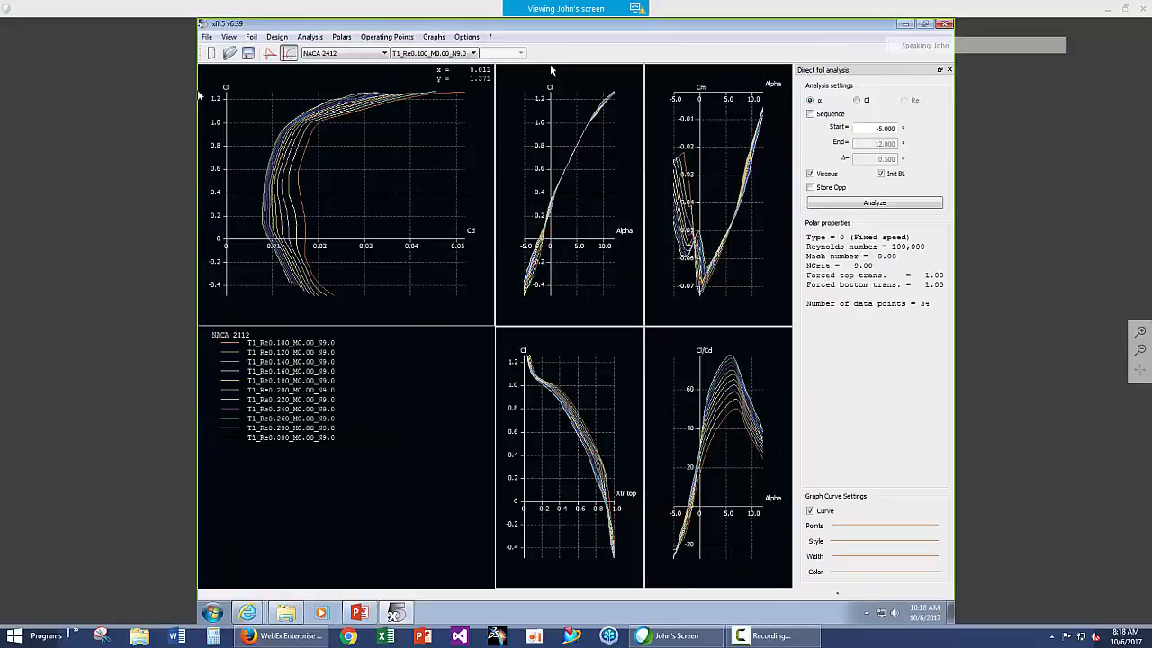
# - Start a new plane in Wing and Plane Design and exclude its elevator and fin
pyautogui.click(207, 37)
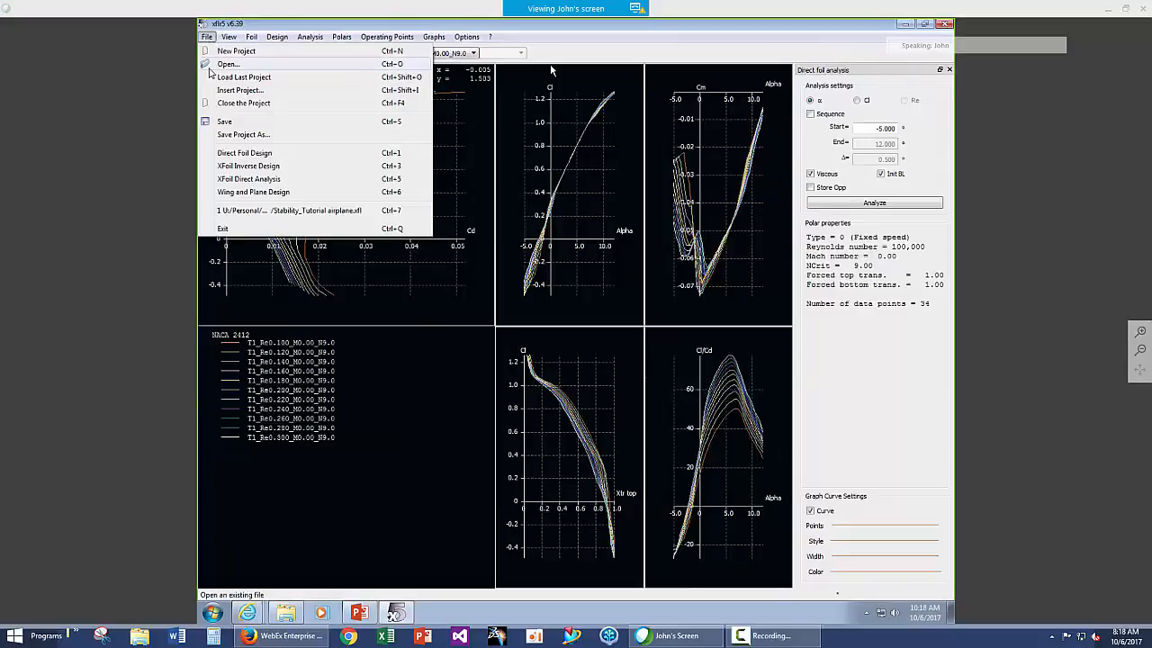
pyautogui.click(241, 191)
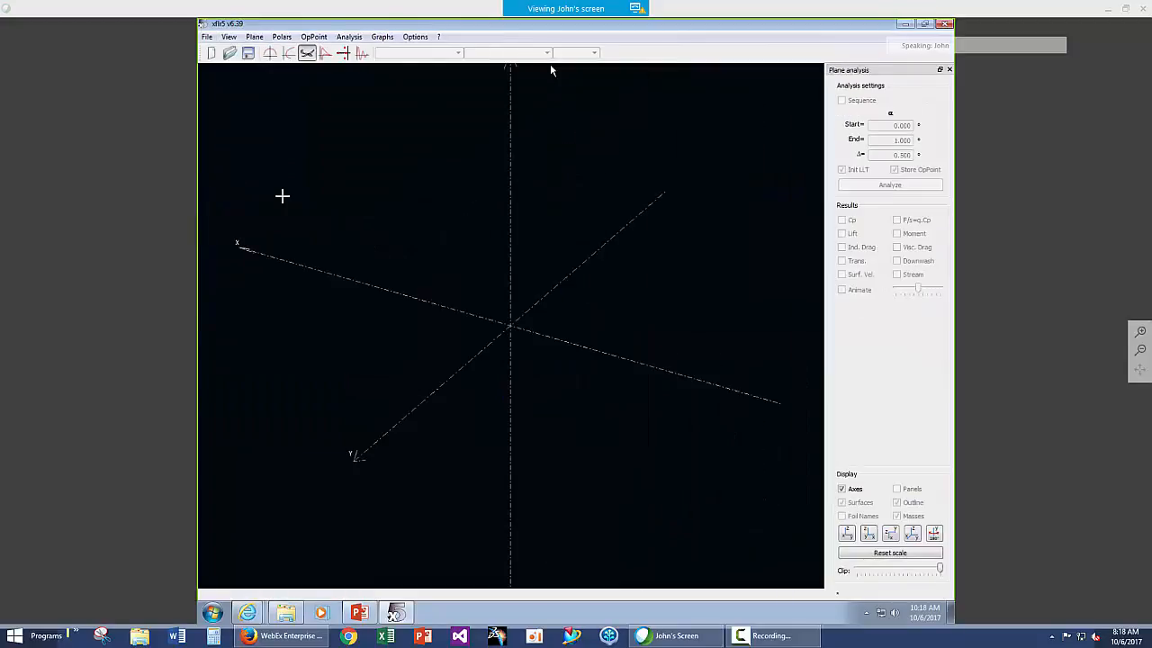
pyautogui.click(255, 39)
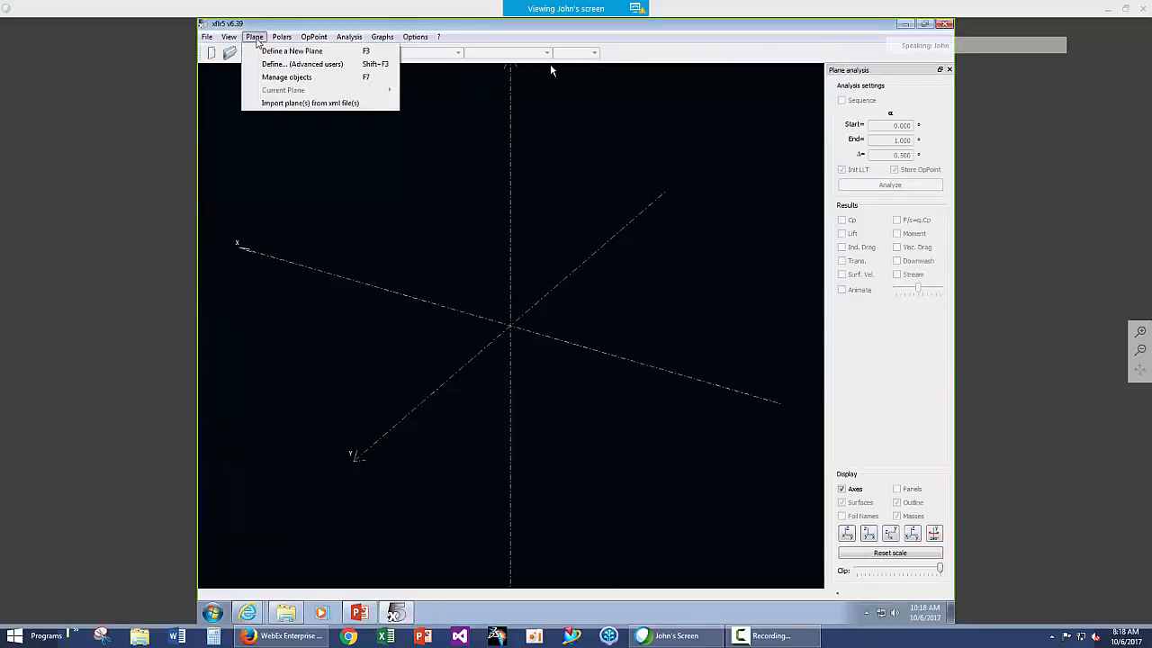
pyautogui.click(290, 52)
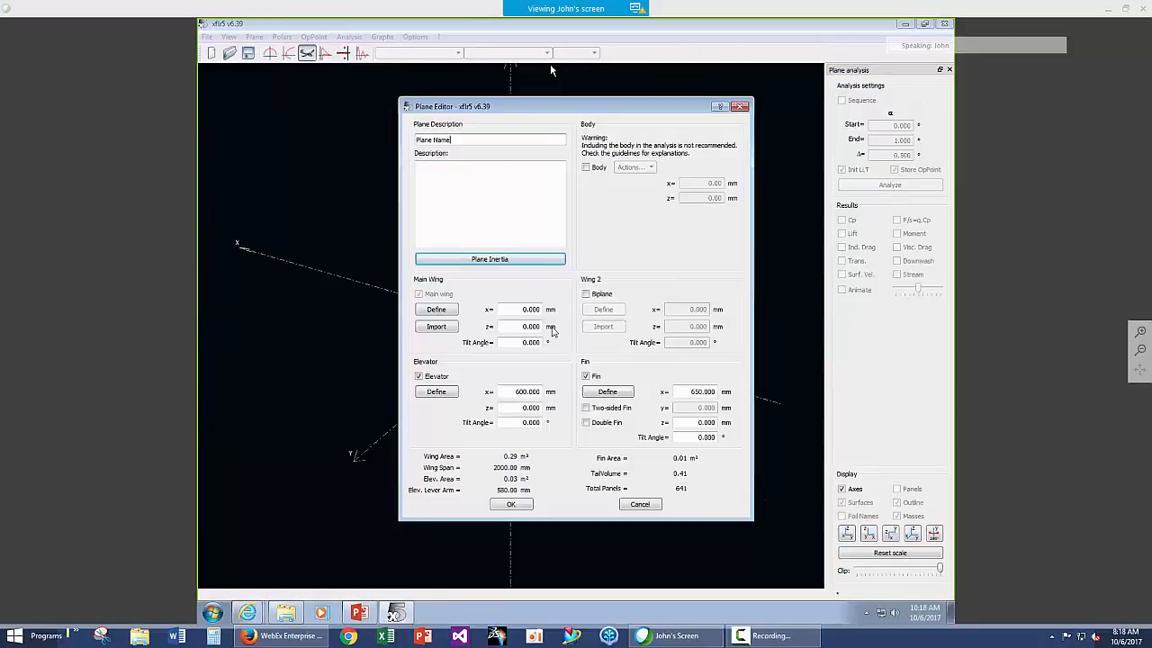
pyautogui.click(419, 378)
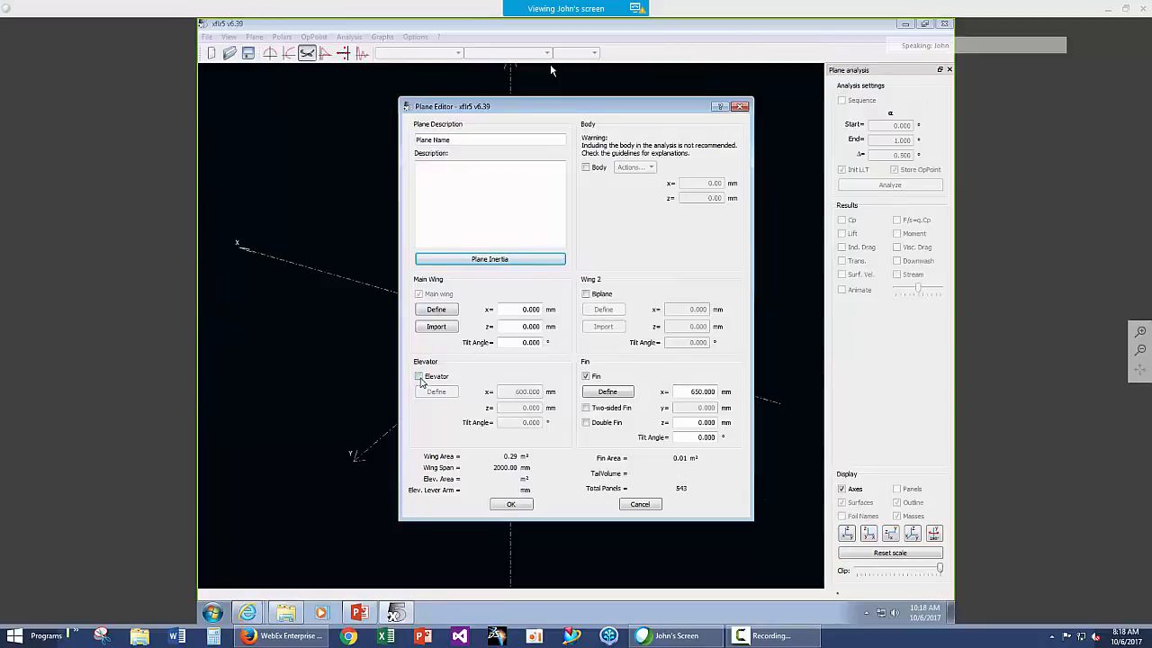
pyautogui.click(587, 378)
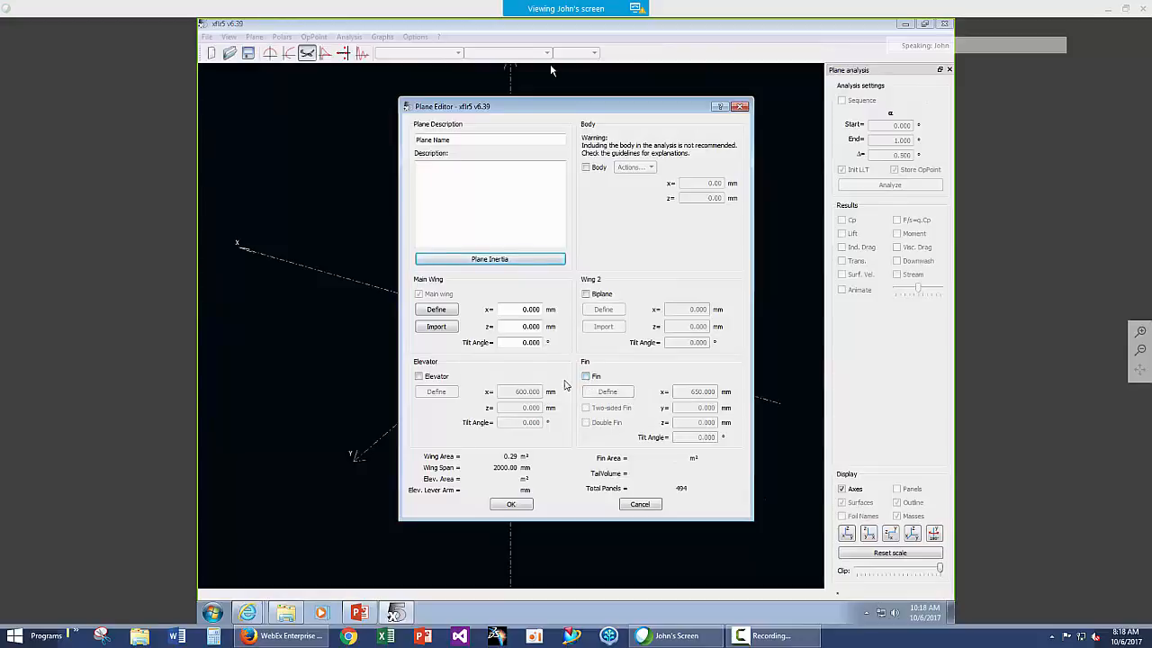
# - Open the main wing's definition and set the chord of both wing sections to 202 mm
pyautogui.click(437, 309)
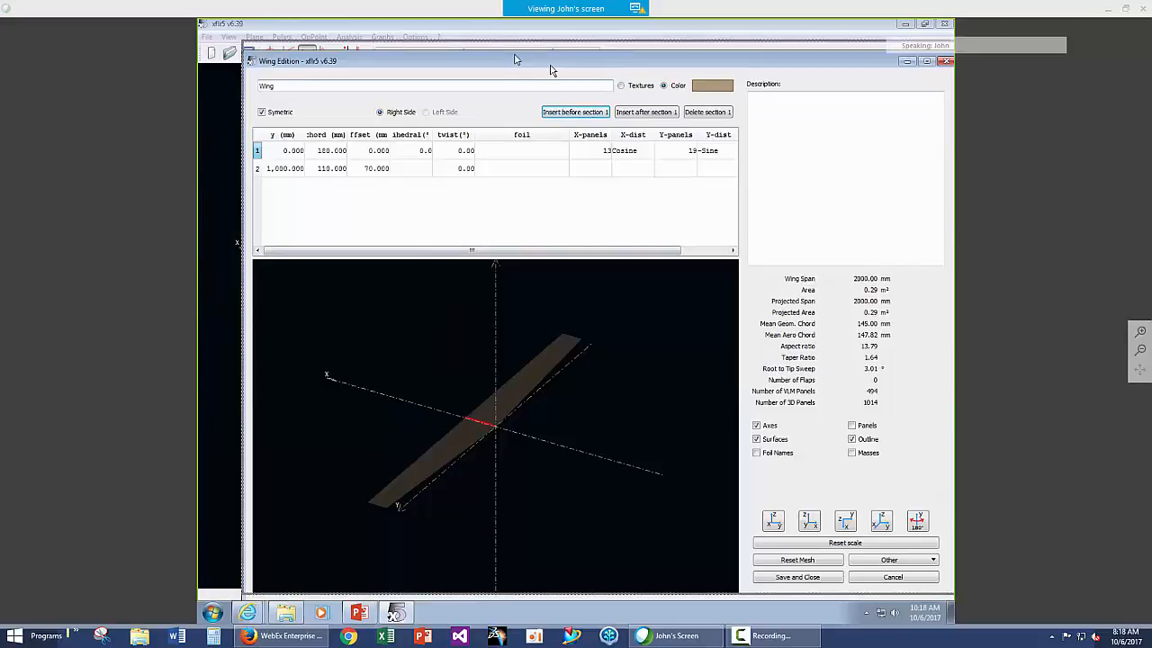
pyautogui.moveTo(515, 55); pyautogui.dragTo(514, 45)
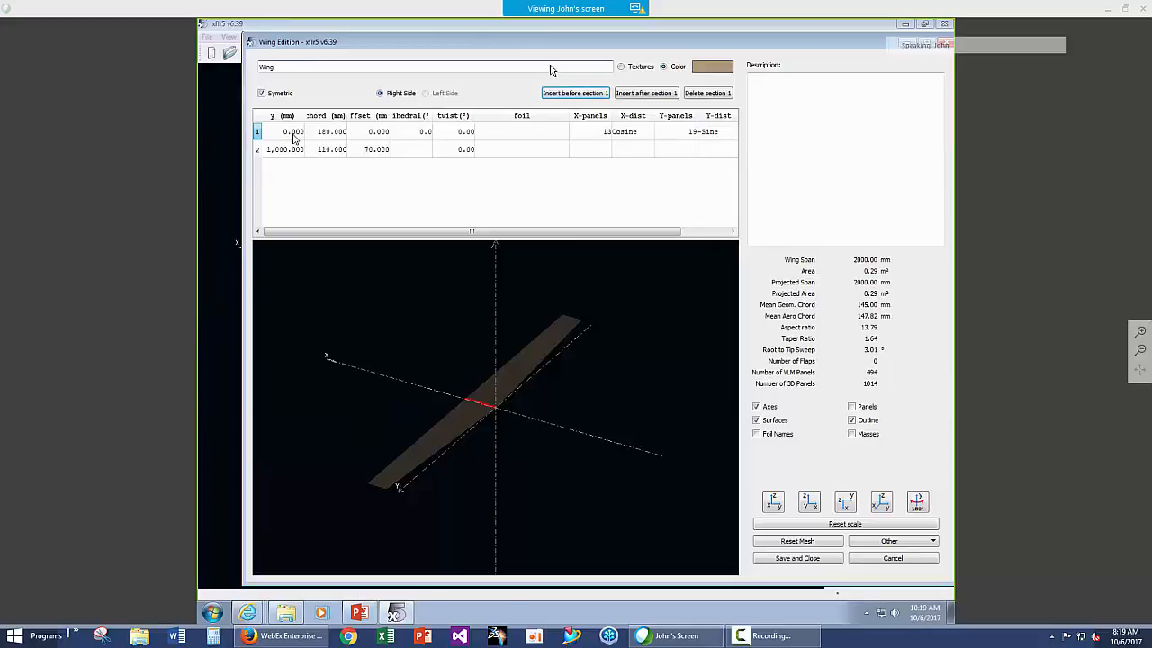
pyautogui.doubleClick(339, 132)
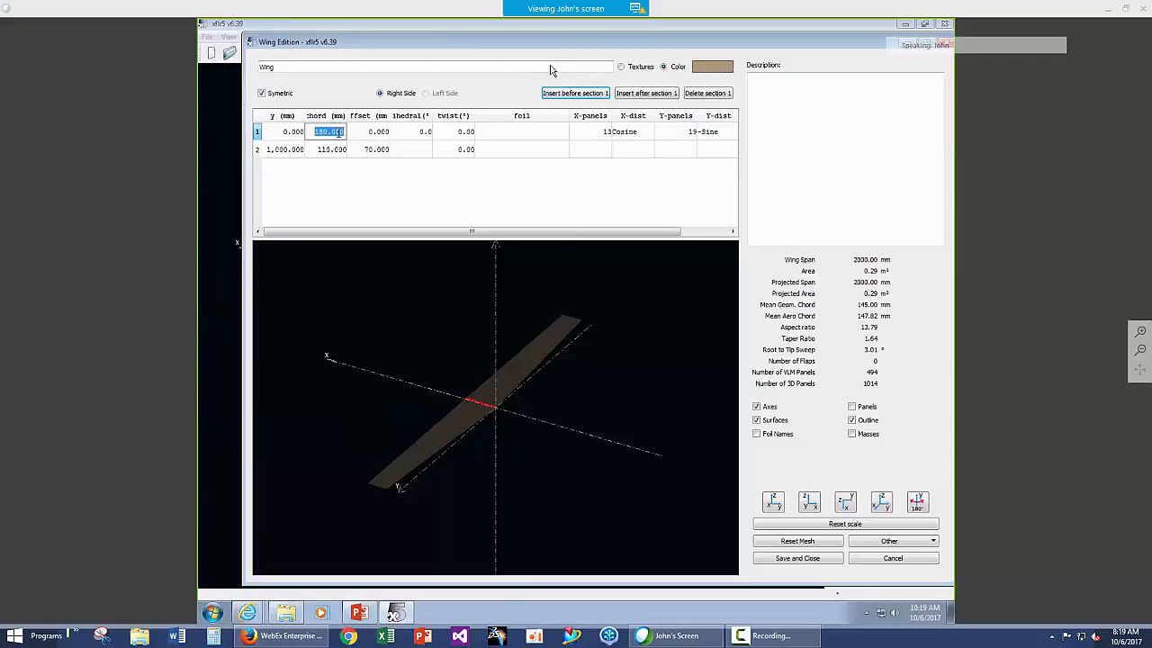
pyautogui.write('2')
pyautogui.write('00')
pyautogui.doubleClick(334, 149)
pyautogui.write('20')
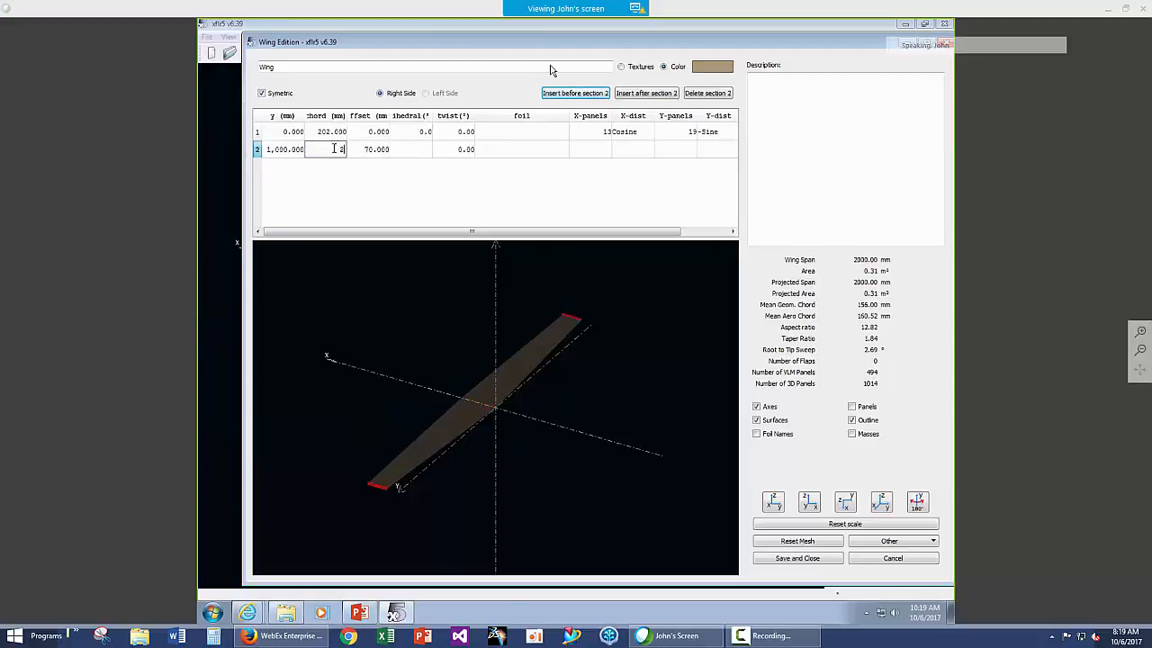
pyautogui.write('2')
pyautogui.press('Return')
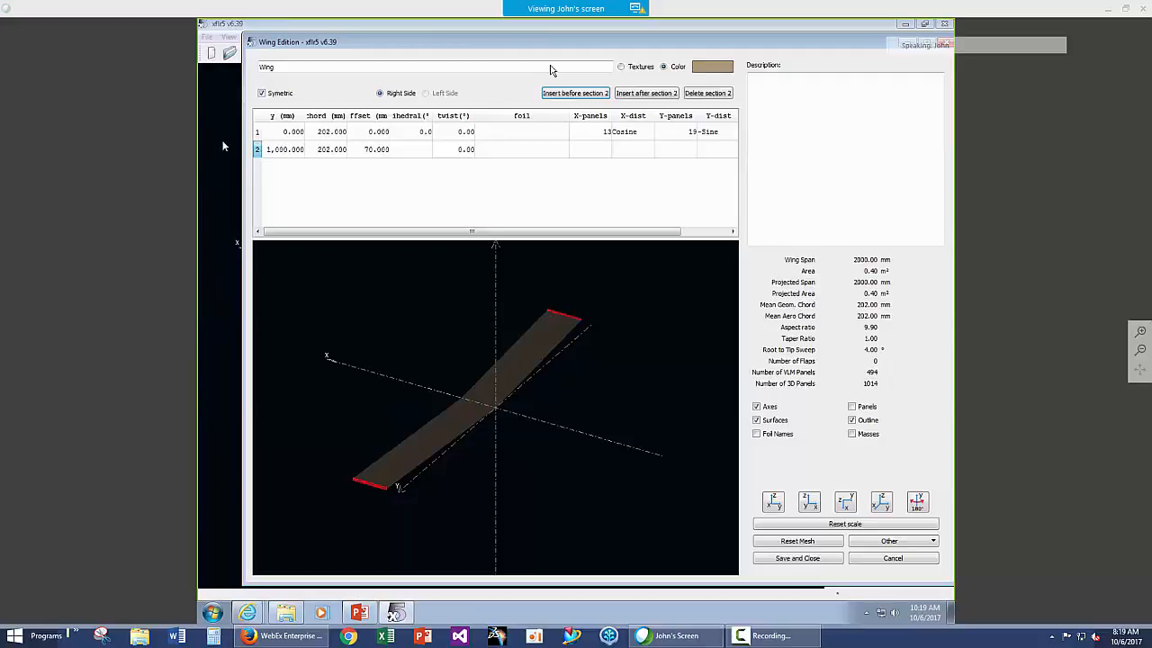
# - Set wing section 2 to a y position of 600 mm and an offset of 0 mm
pyautogui.doubleClick(286, 149)
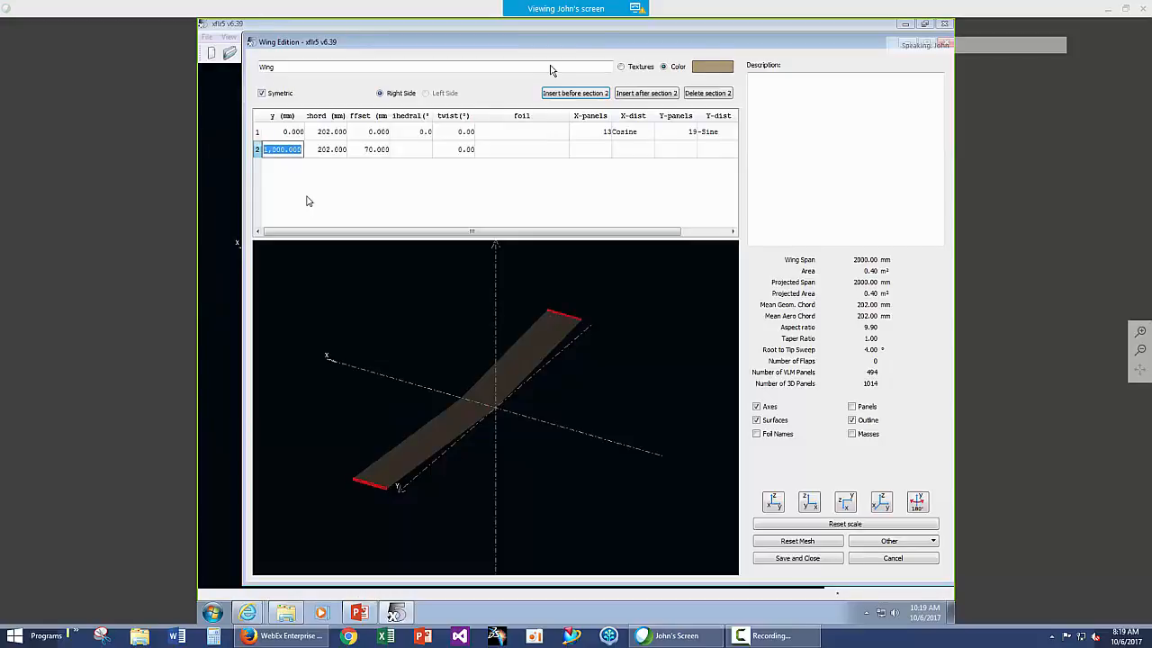
pyautogui.write('600')
pyautogui.press('Return')
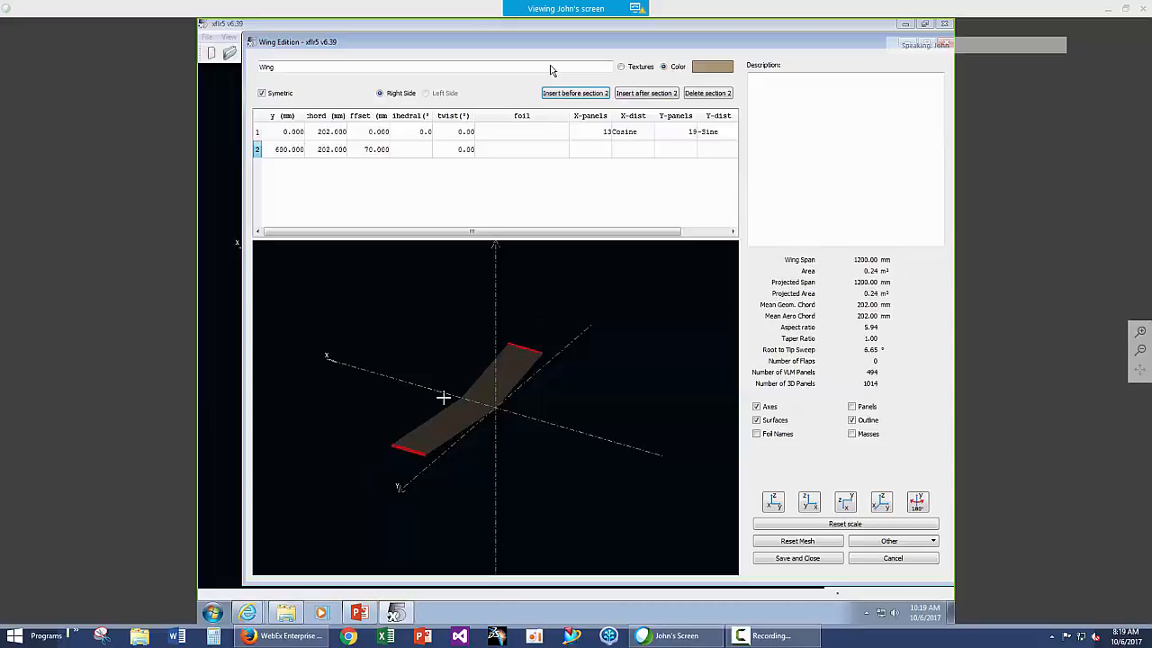
pyautogui.doubleClick(366, 150)
pyautogui.write('0')
pyautogui.press('Return')
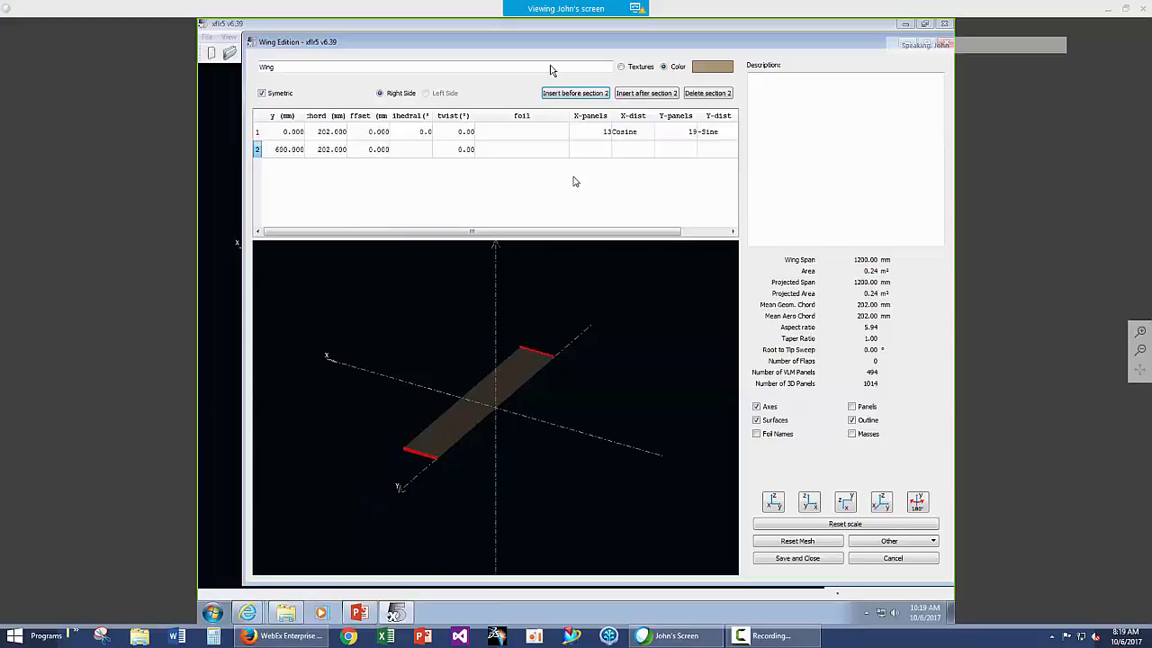
# - Set wing section 1 to 20 X-panels and 30 Y-panels
pyautogui.doubleClick(600, 131)
pyautogui.write('2')
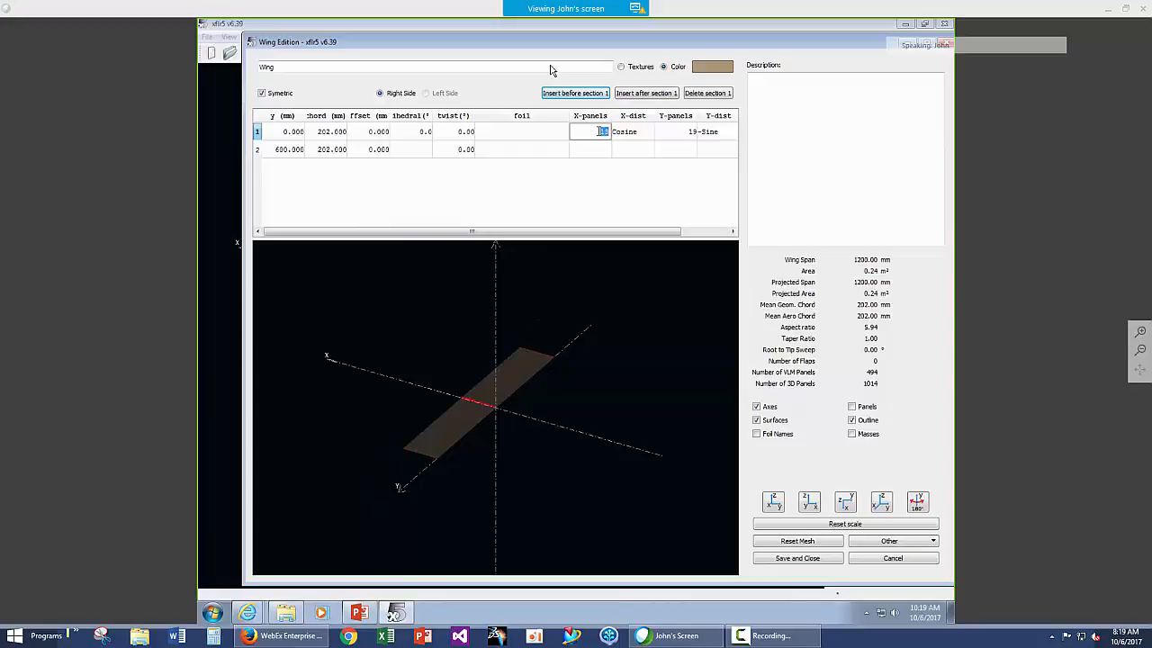
pyautogui.press('Tab')
pyautogui.press('Tab')
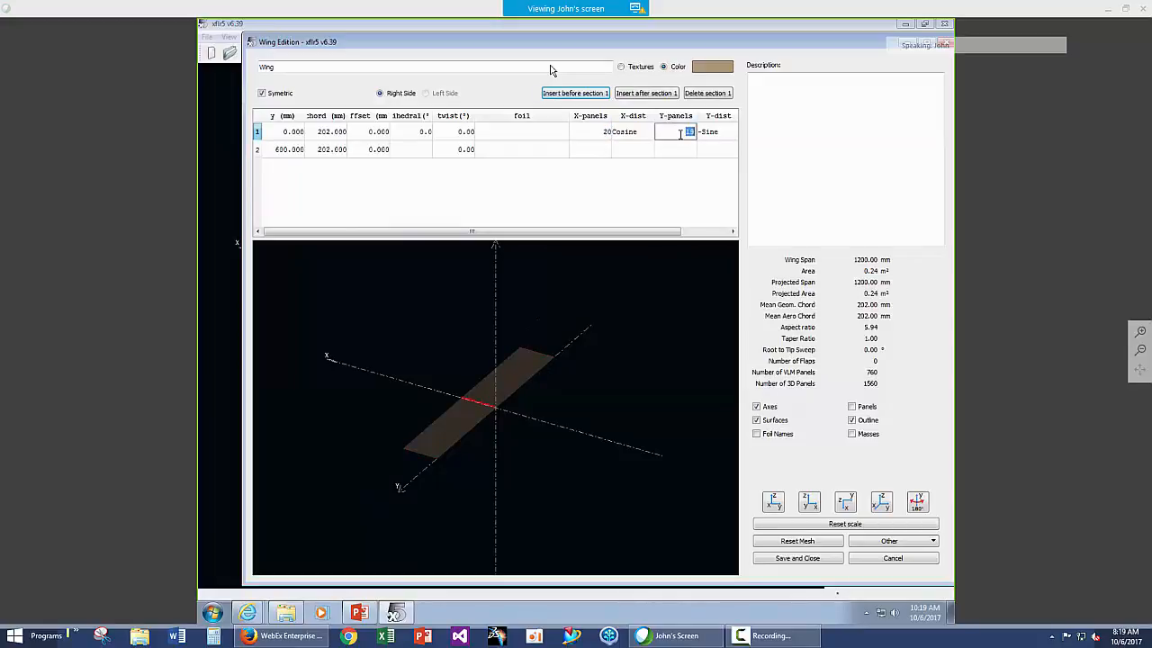
pyautogui.write('30')
pyautogui.click(619, 180)
# - Display the panel mesh in the wing preview with surfaces hidden and inspect it up close
pyautogui.click(851, 407)
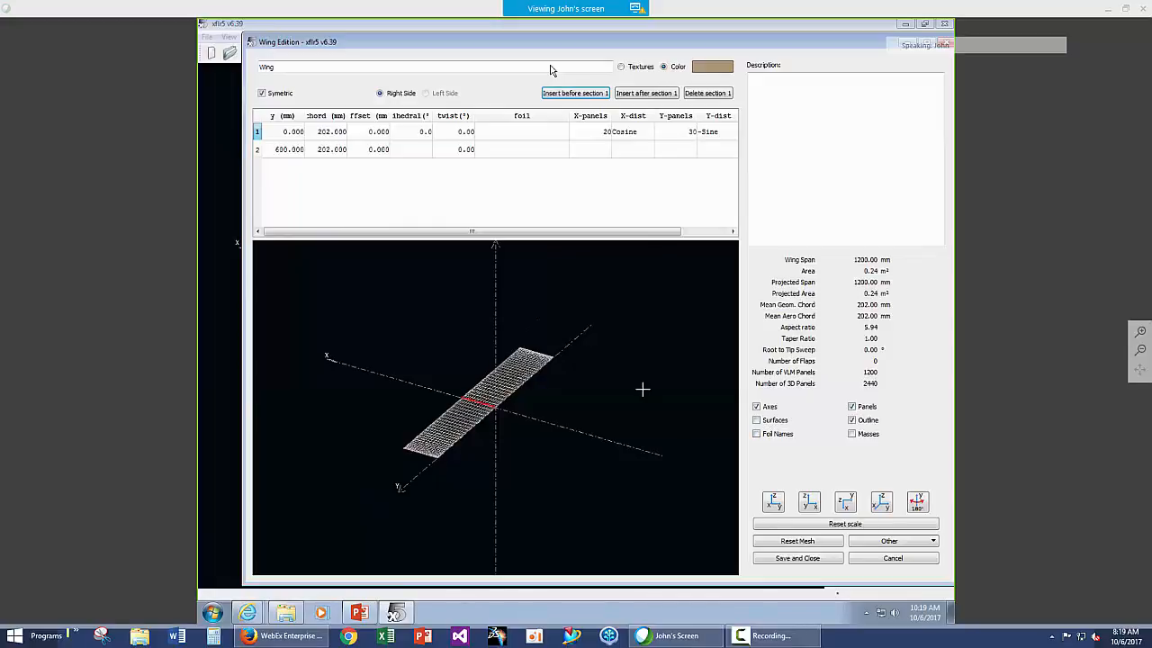
pyautogui.moveTo(411, 378); pyautogui.dragTo(420, 385)
pyautogui.scroll(1, 421, 385)
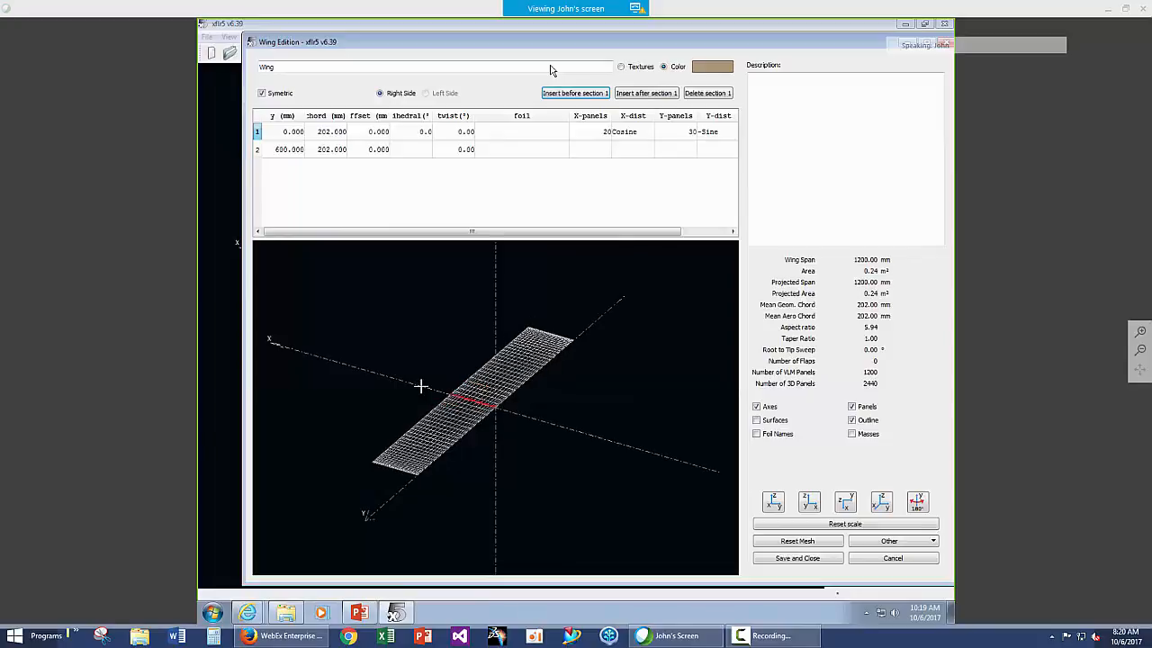
pyautogui.scroll(2, 421, 386)
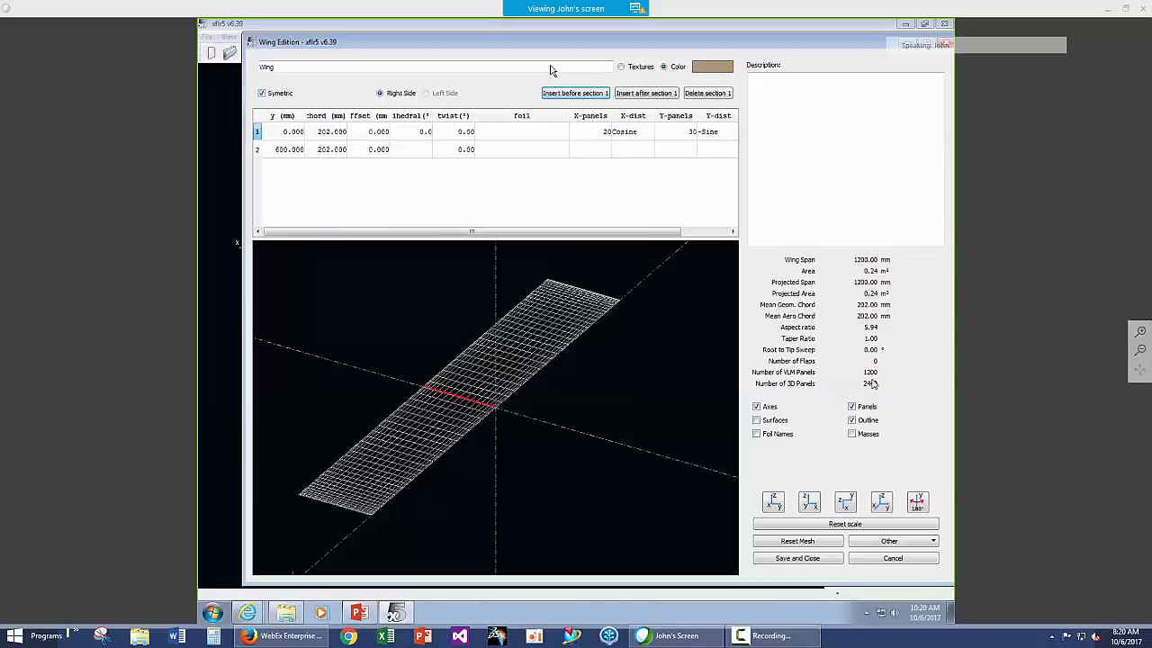
# - Save the wing definition, accept the new plane, and hide the masses in the 3D view
pyautogui.click(796, 559)
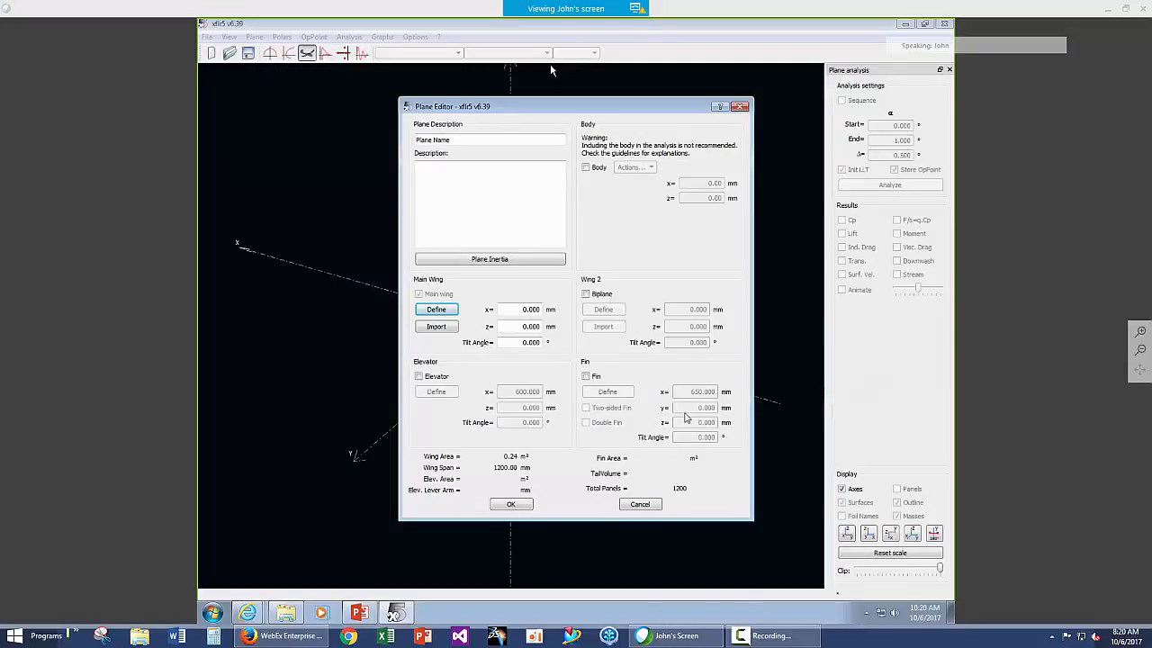
pyautogui.click(516, 506)
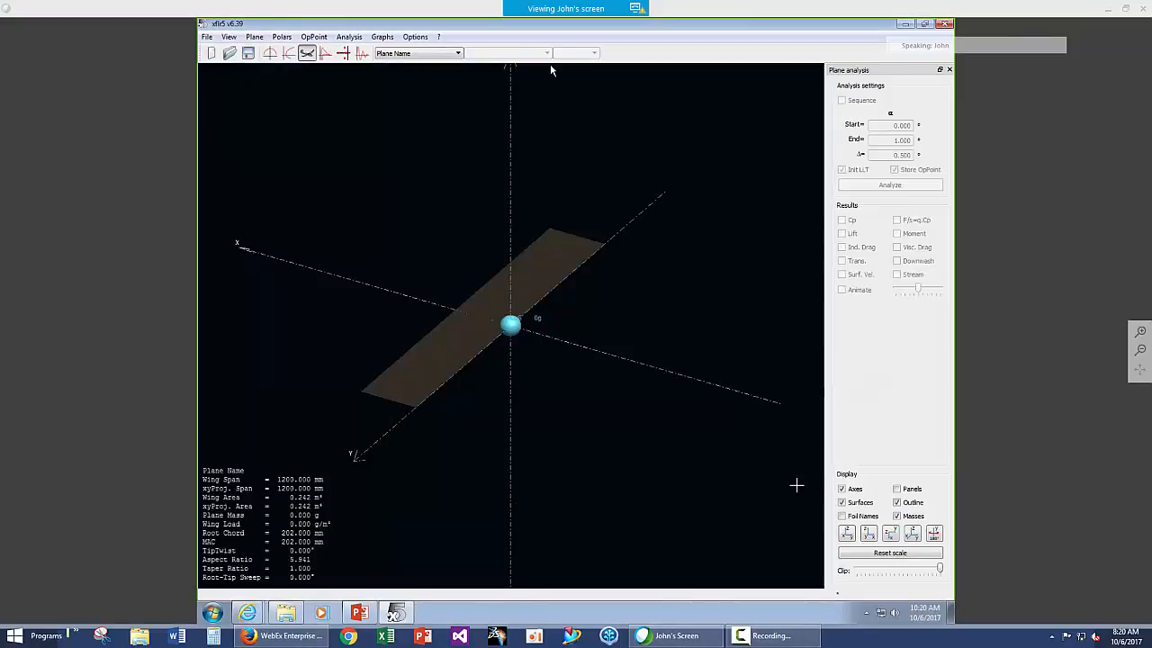
pyautogui.click(897, 516)
# - Edit the current plane's main wing and assign the NACA 2412 foil to both wing sections
pyautogui.click(255, 40)
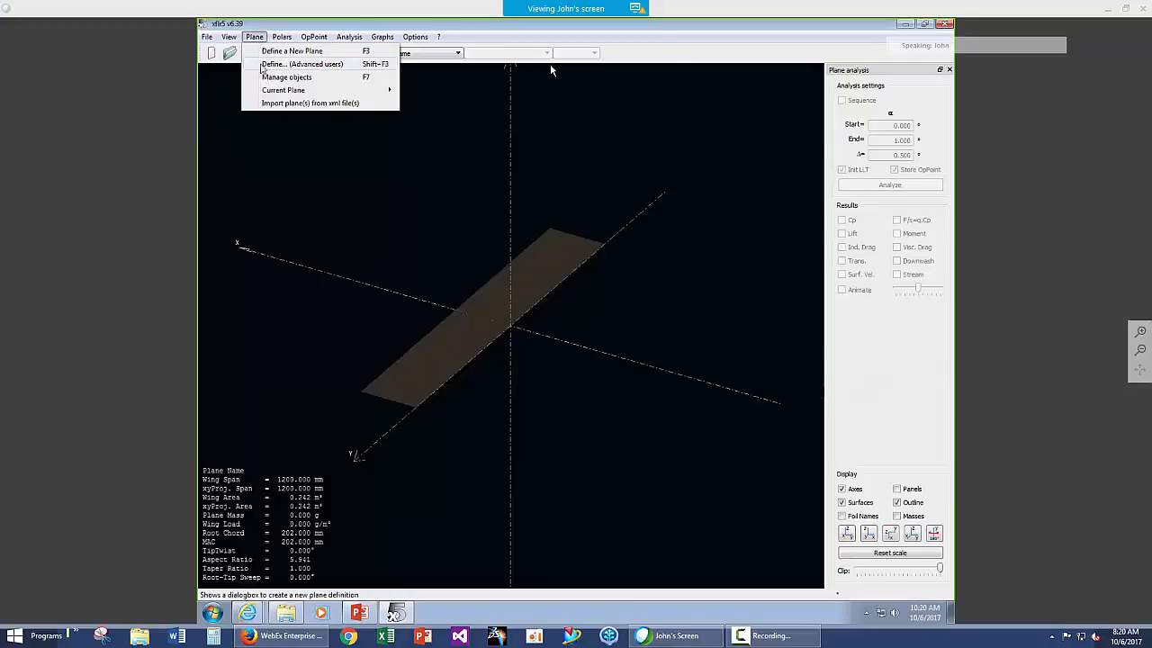
pyautogui.moveTo(271, 90)
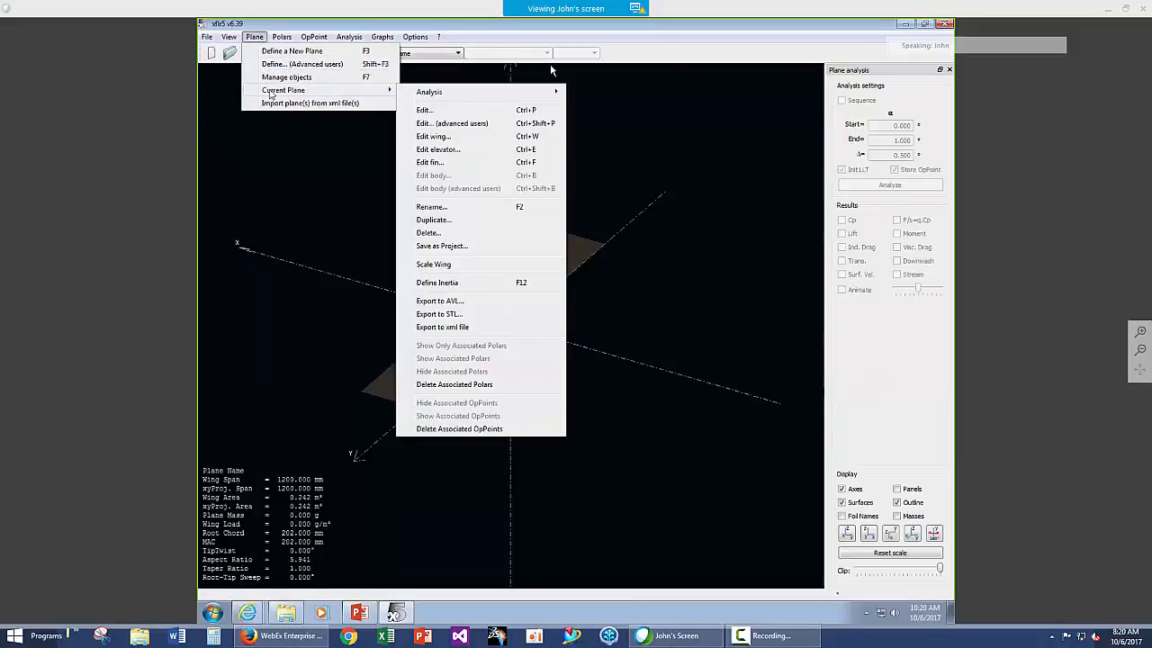
pyautogui.click(428, 112)
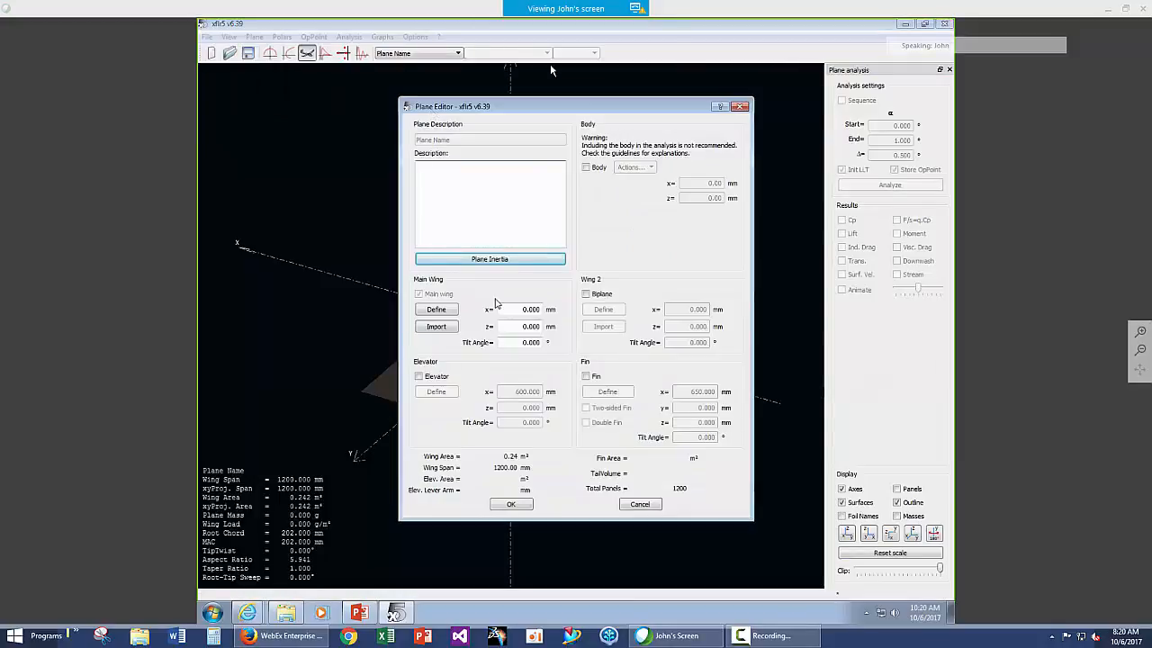
pyautogui.click(437, 309)
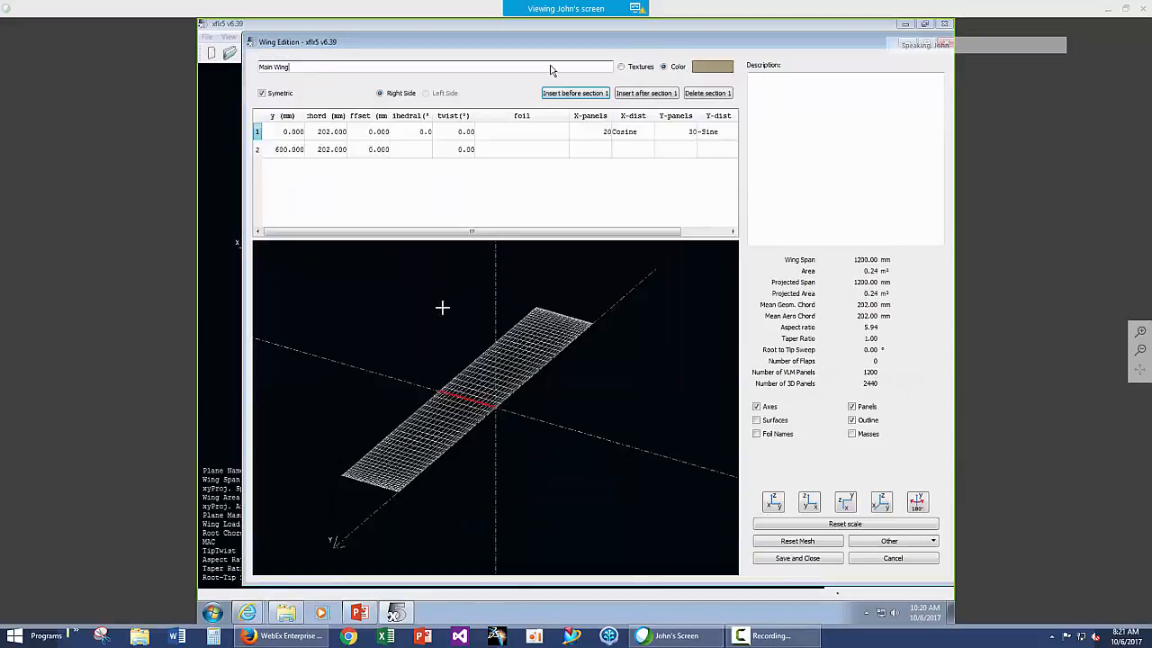
pyautogui.click(540, 133)
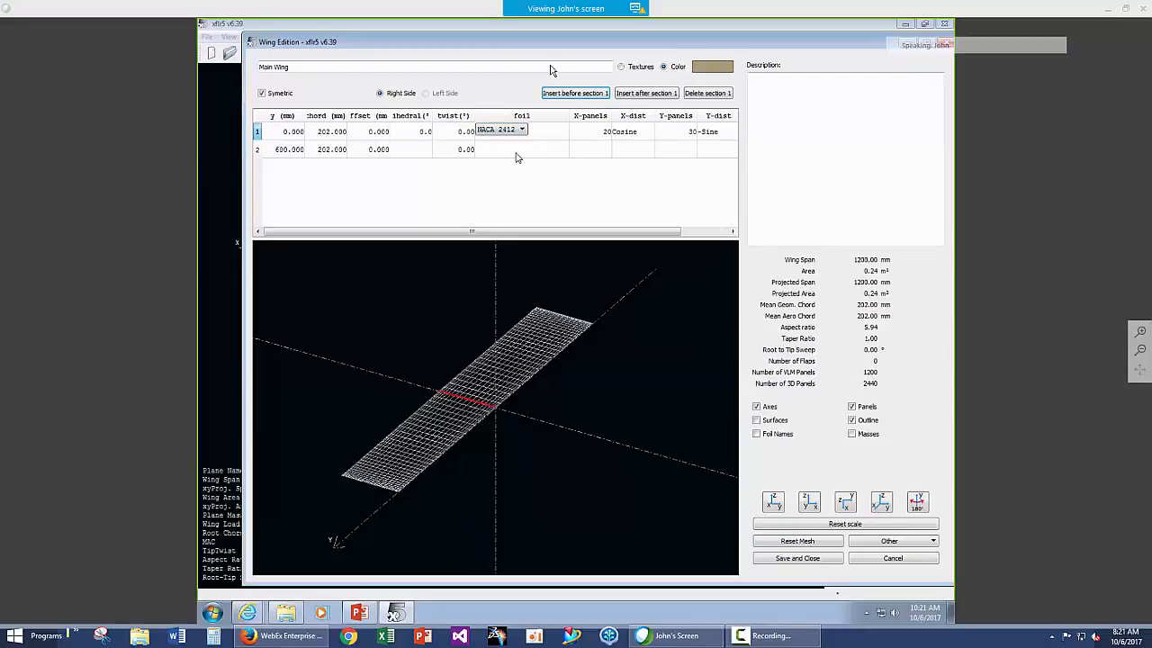
pyautogui.click(520, 150)
pyautogui.click(525, 149)
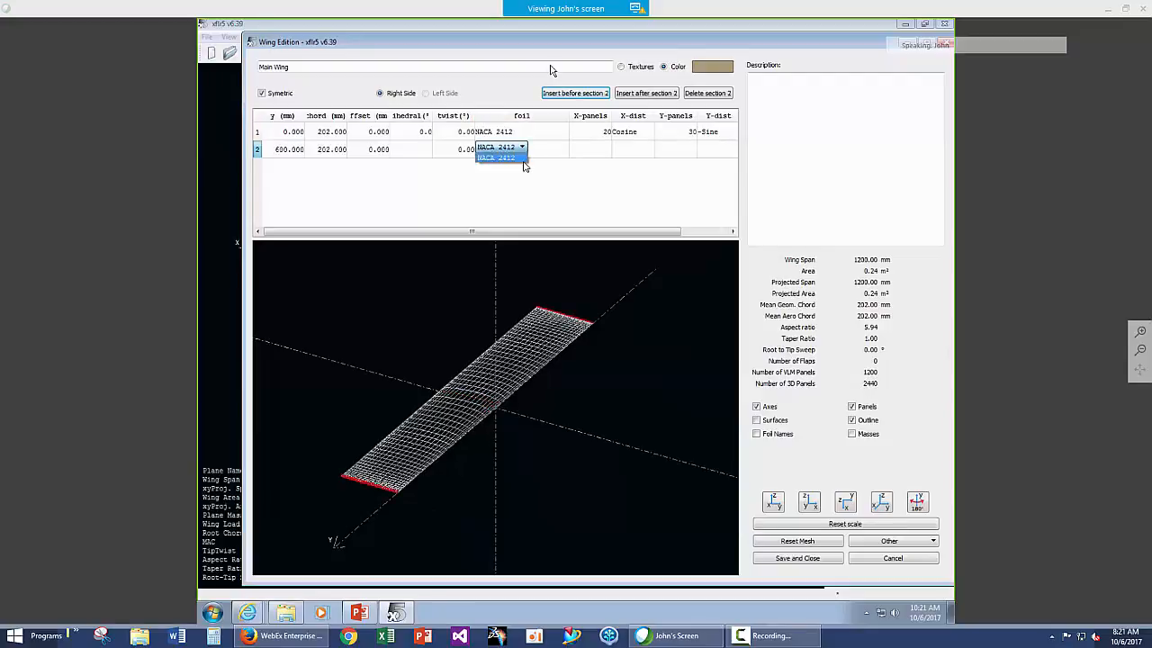
pyautogui.click(521, 160)
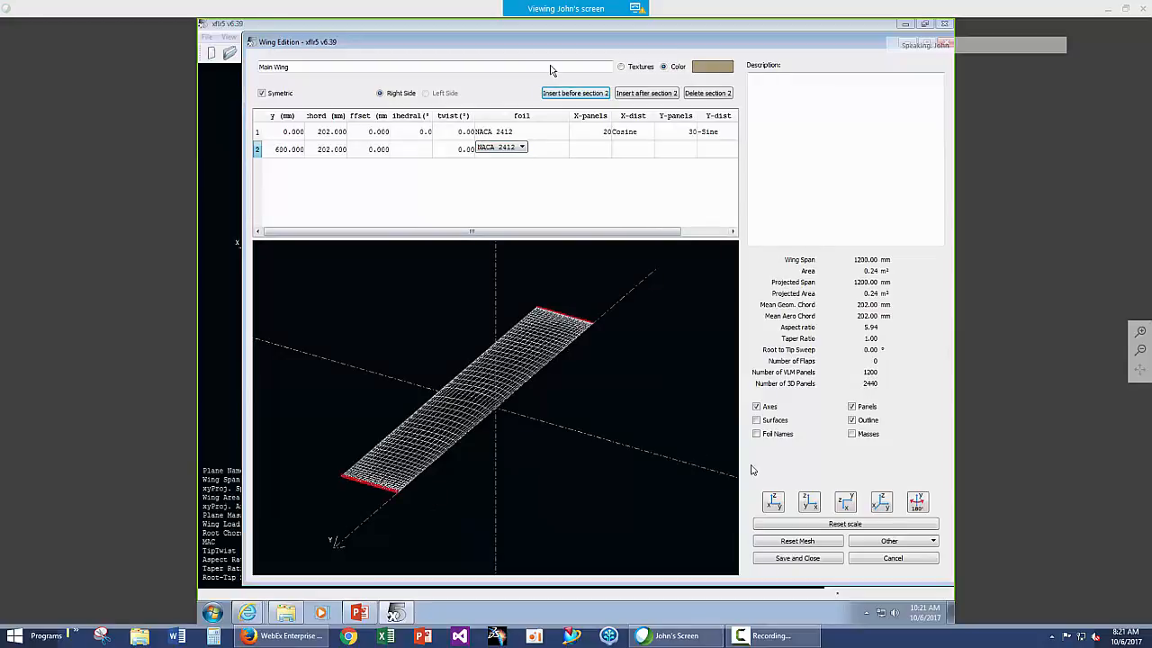
# - Show the foil names in the wing preview, and save the wing and plane changes
pyautogui.click(757, 435)
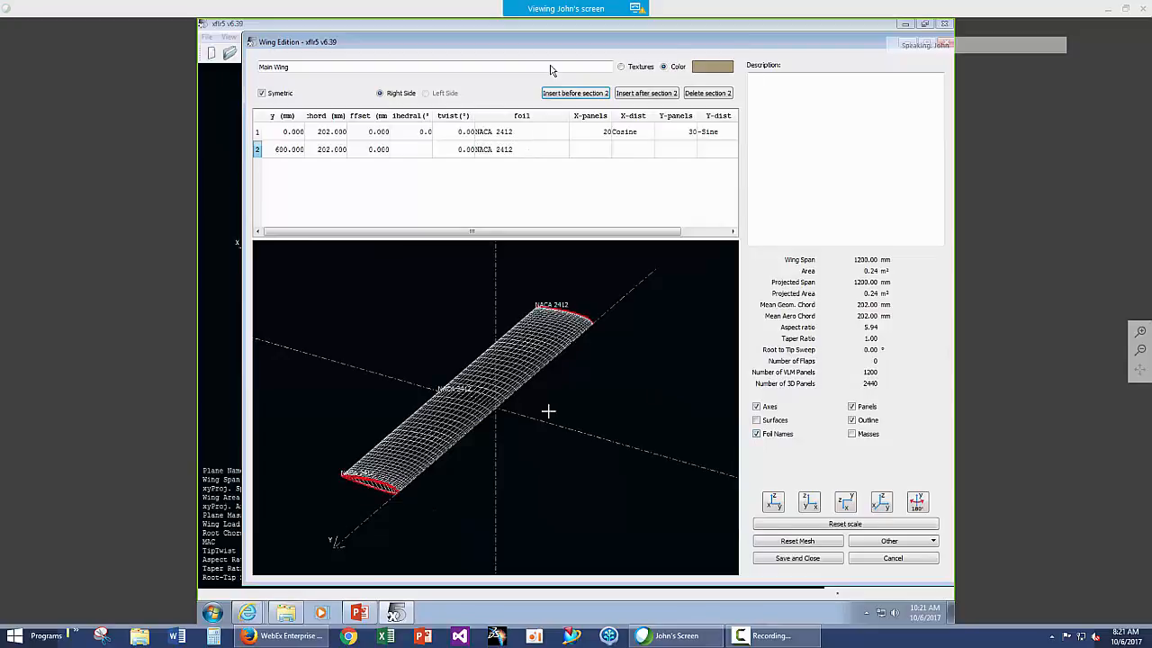
pyautogui.click(789, 559)
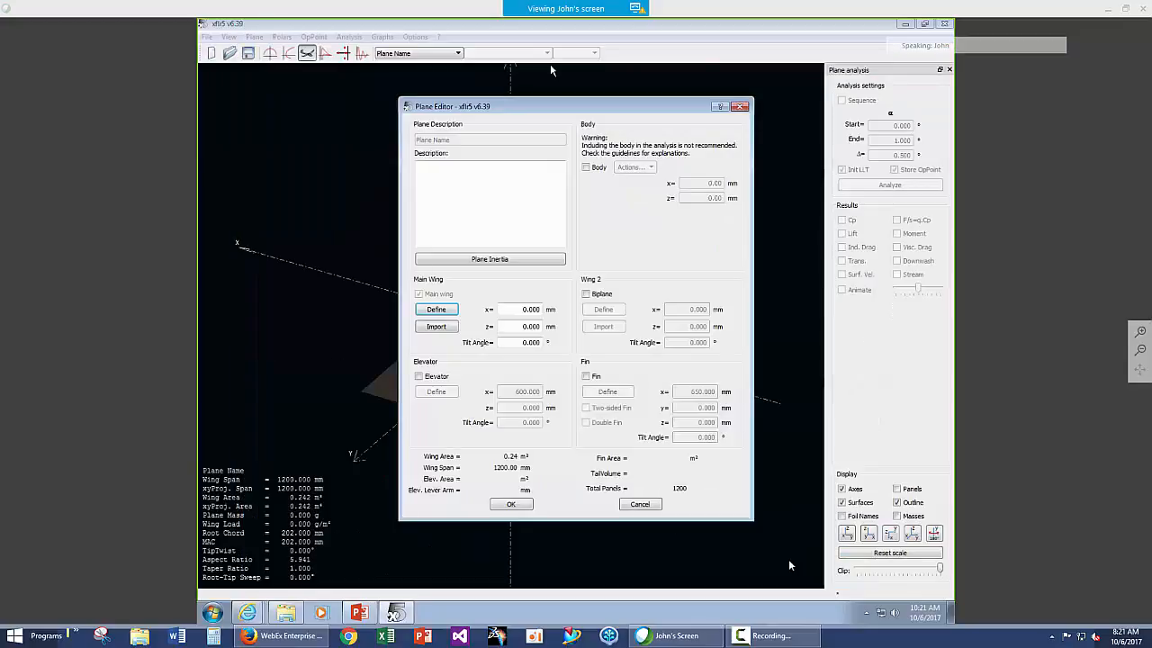
pyautogui.click(521, 506)
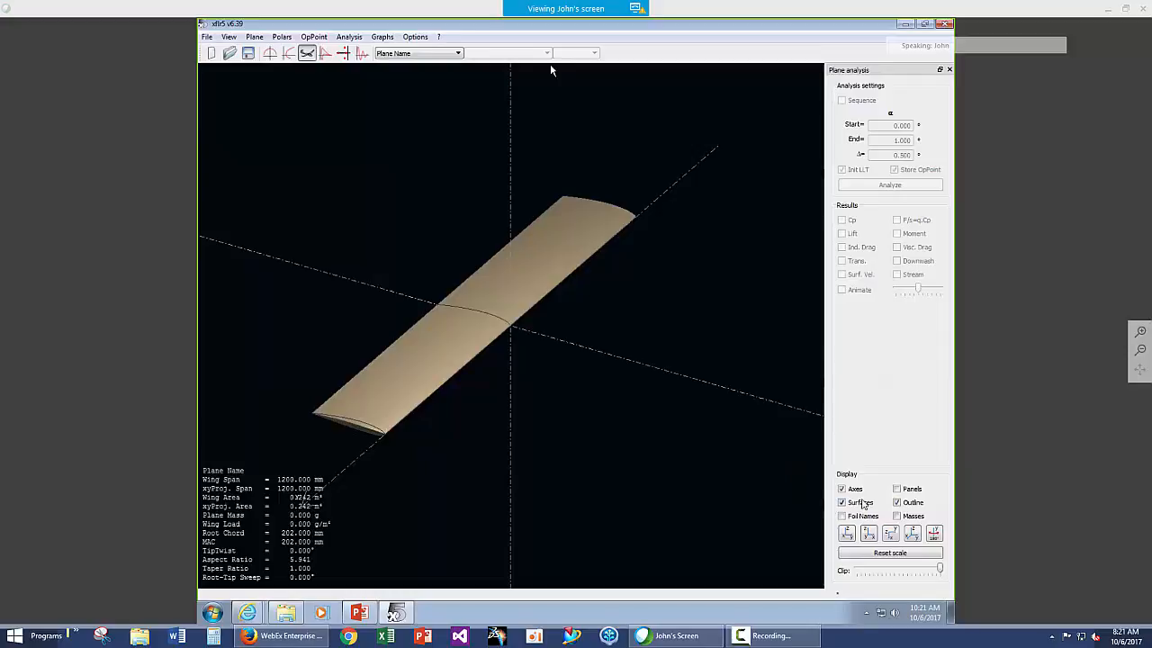
# - Try displaying the plane's panels with surfaces hidden, and restore the surface display
pyautogui.click(896, 490)
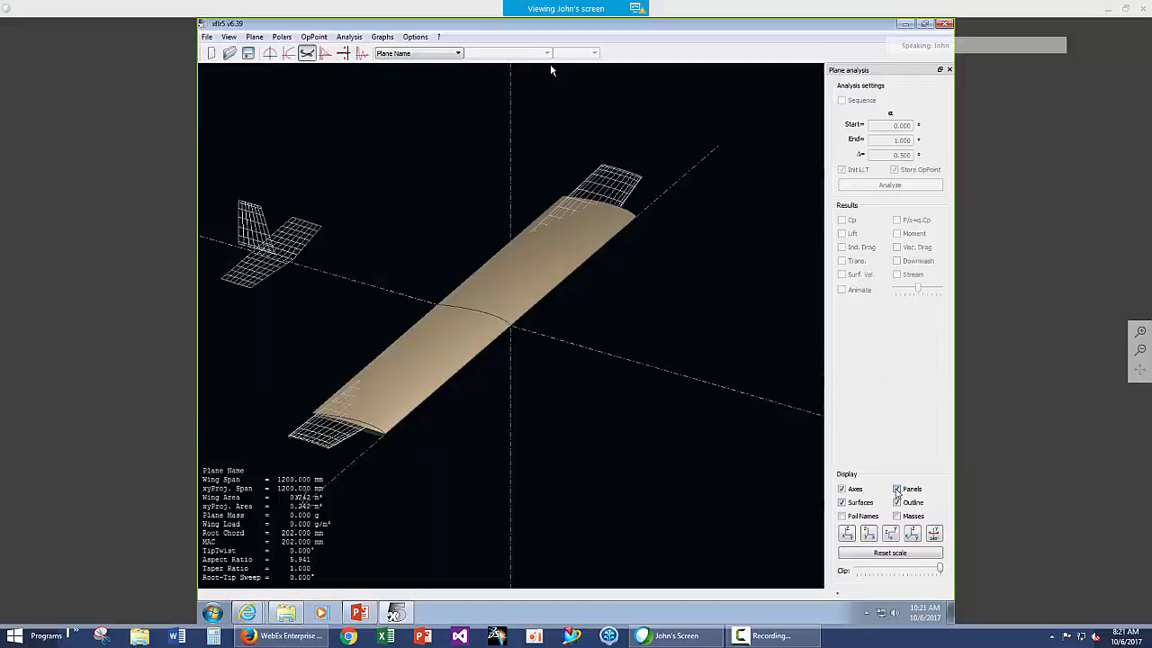
pyautogui.click(842, 503)
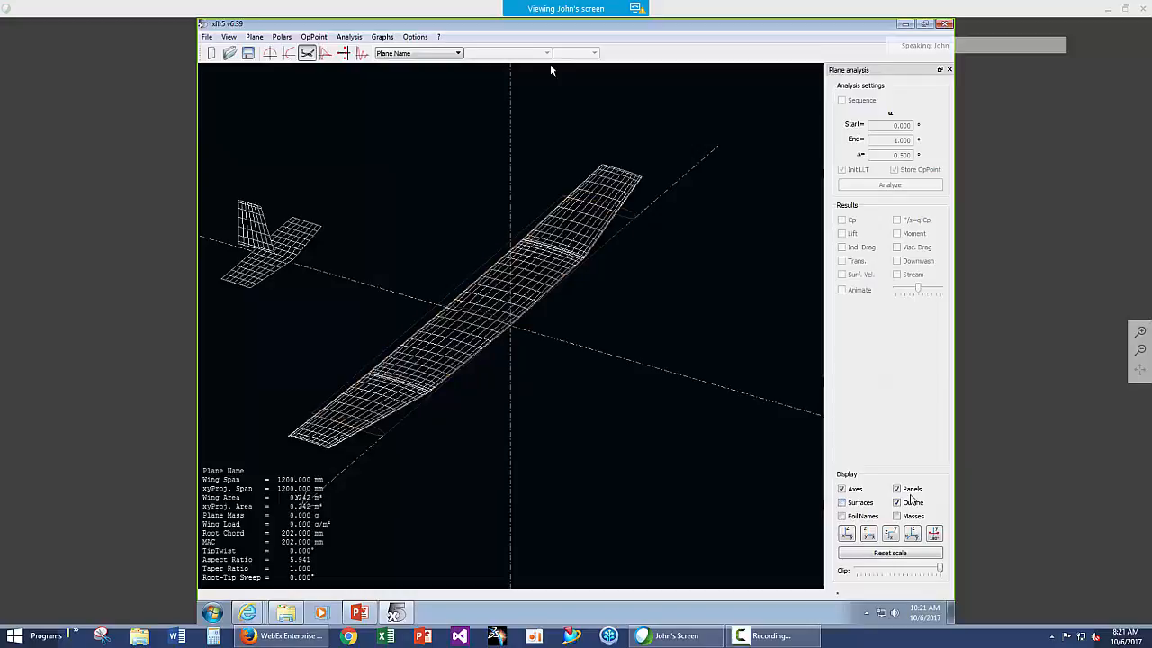
pyautogui.click(898, 490)
pyautogui.click(841, 504)
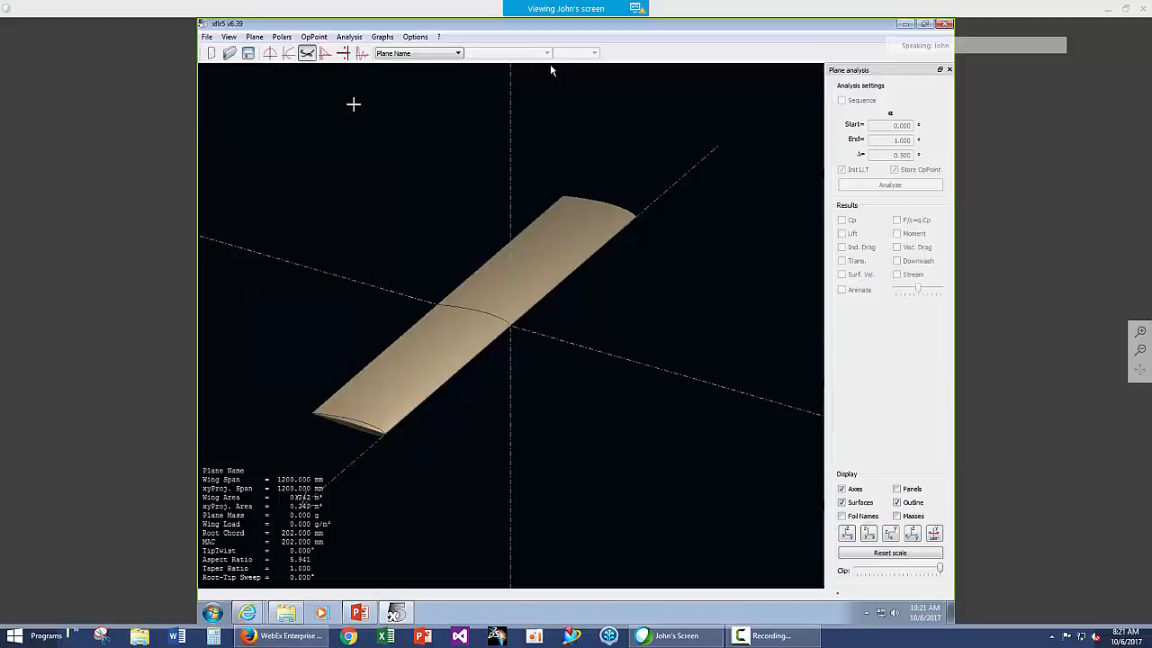
# - Start a new analysis definition for the plane with polar type Type 1 (Fixed Speed)
pyautogui.click(349, 37)
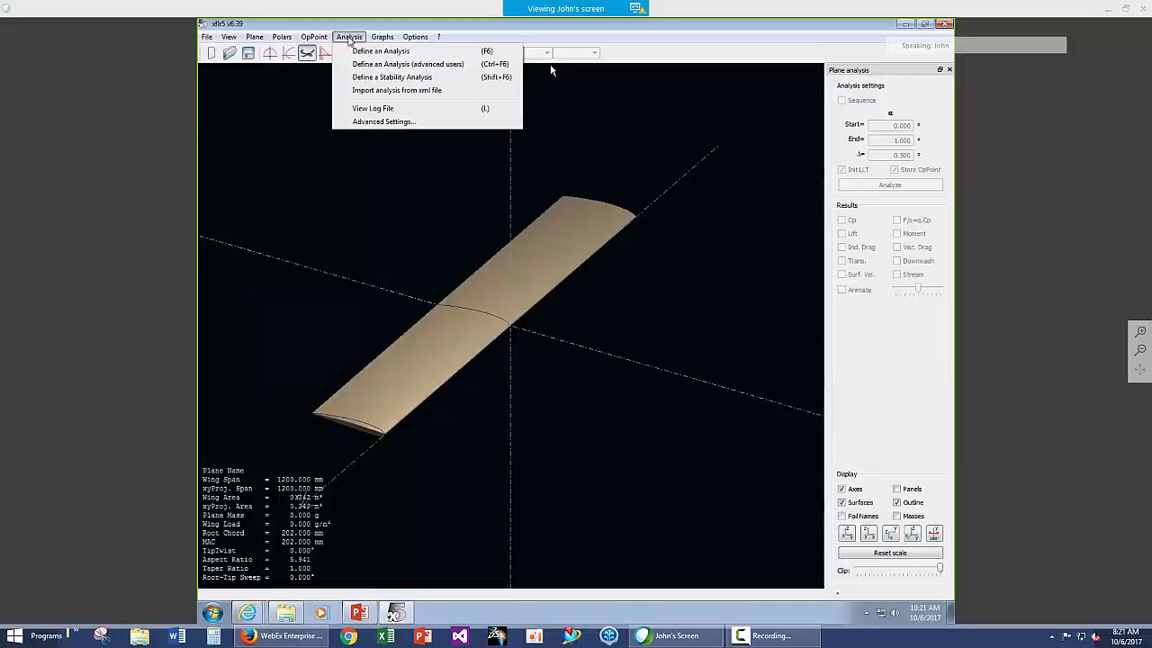
pyautogui.click(371, 56)
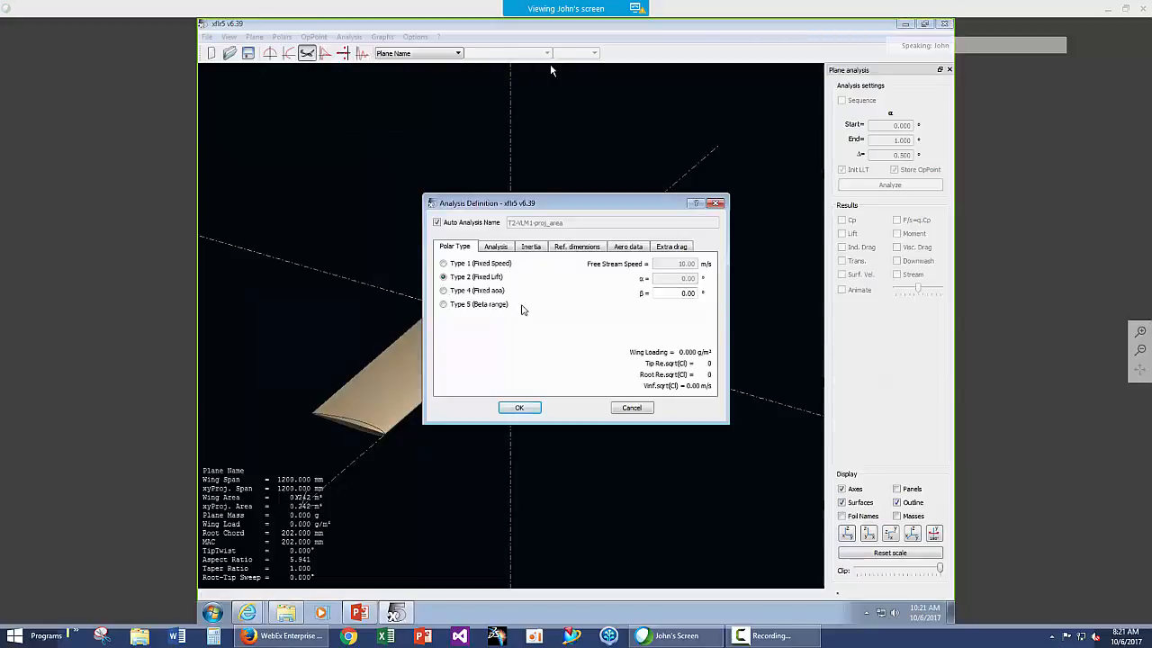
pyautogui.click(443, 264)
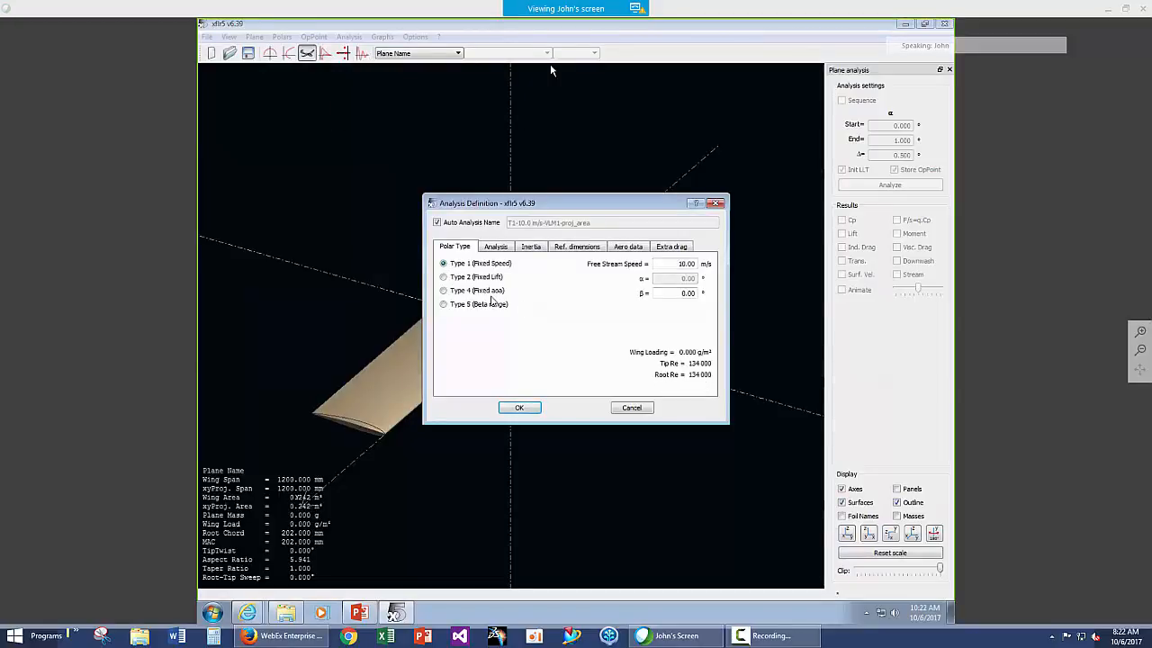
# - Review the analysis method, inertia, reference dimensions, aero data and extra drag settings, and accept the analysis definition
pyautogui.click(501, 248)
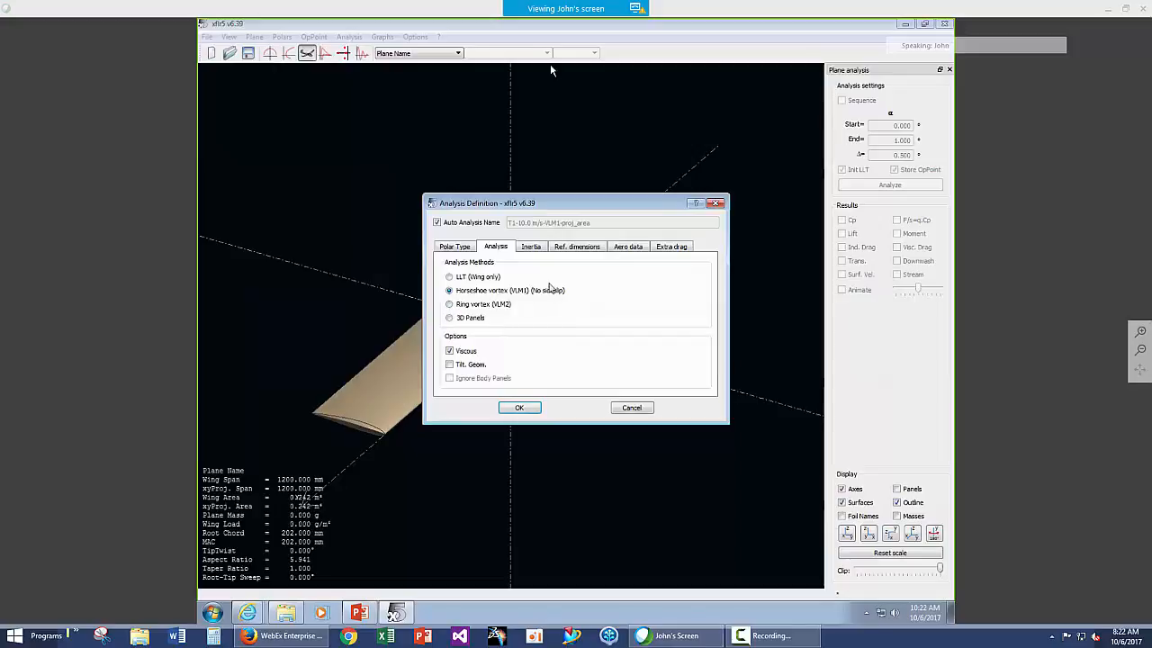
pyautogui.click(535, 249)
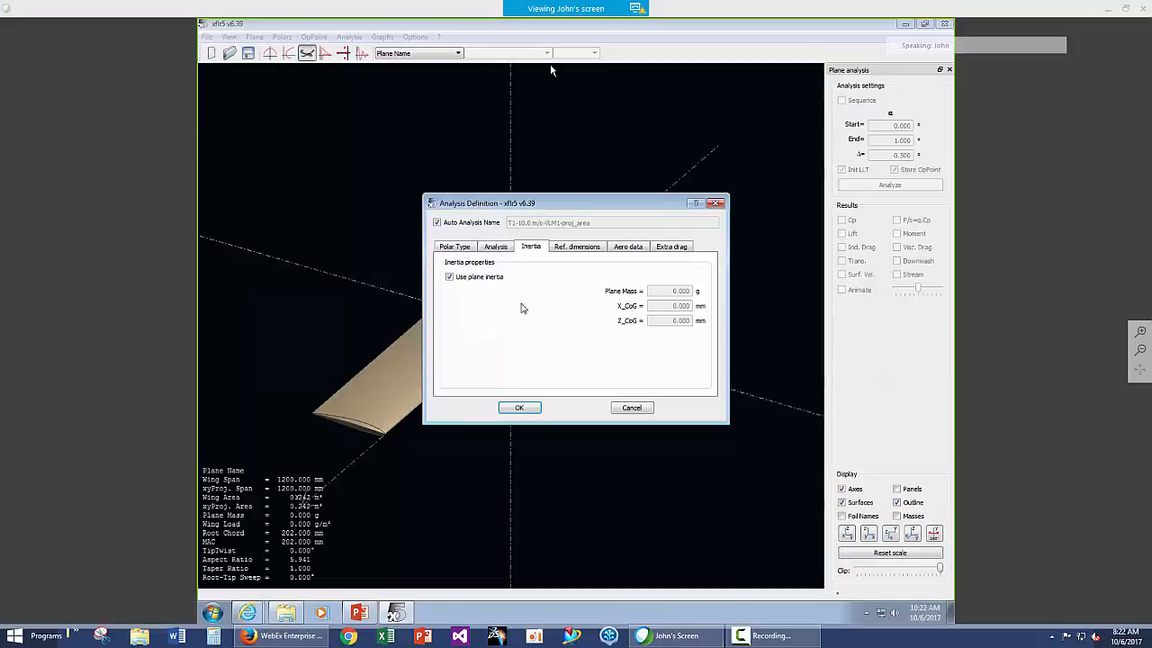
pyautogui.click(593, 251)
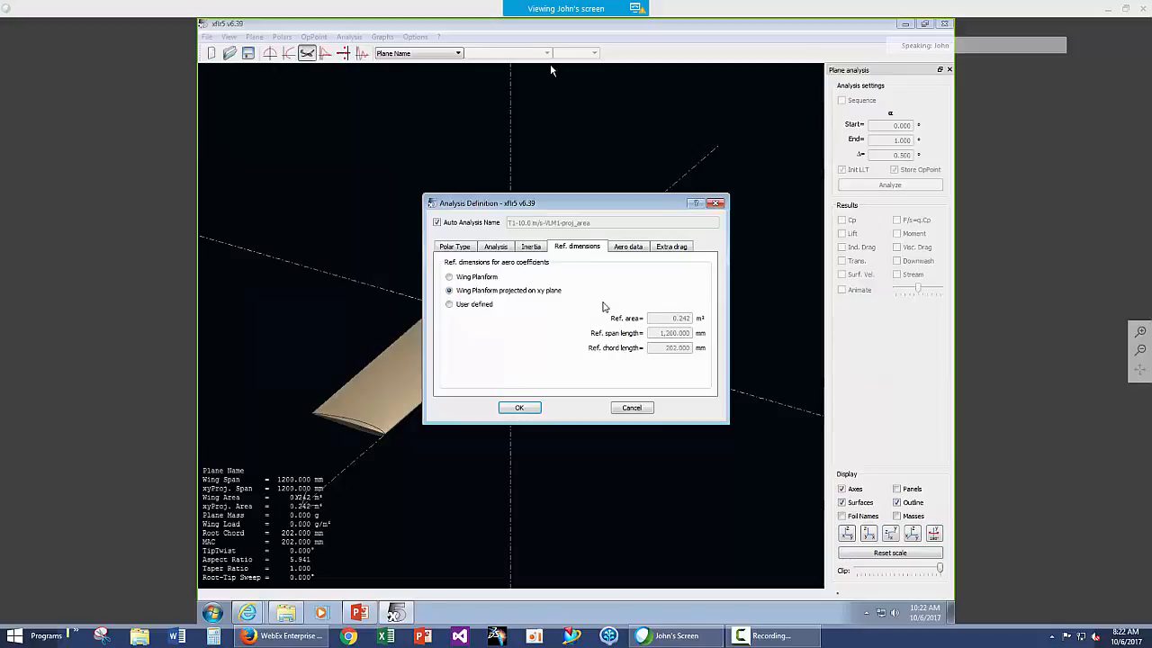
pyautogui.click(633, 252)
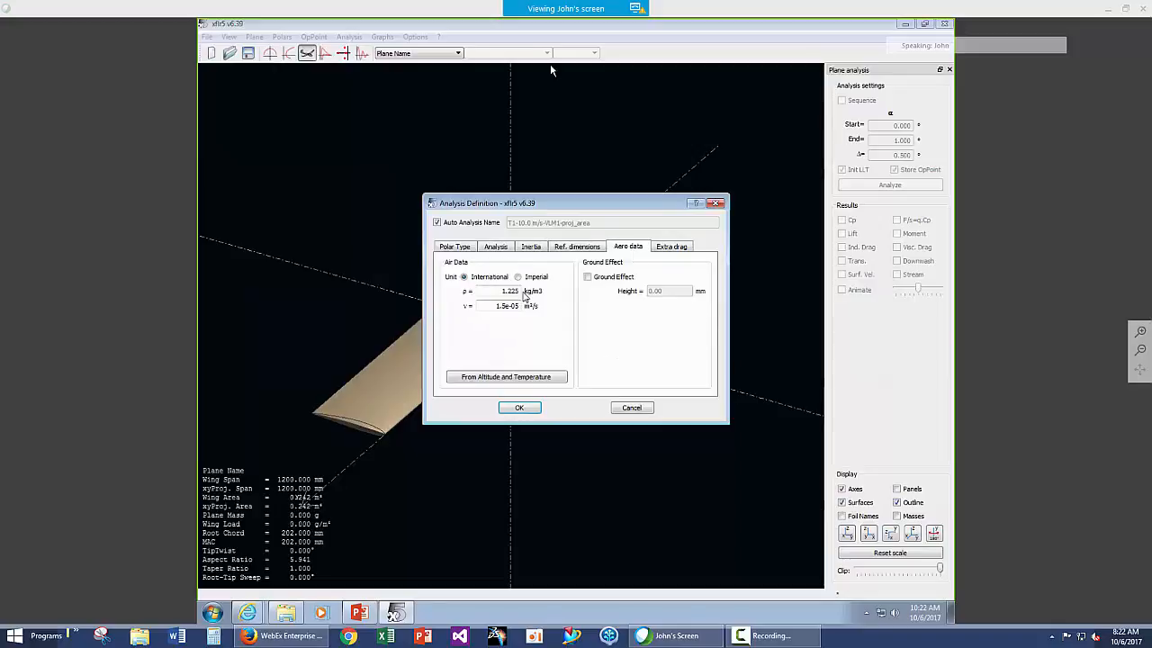
pyautogui.click(671, 246)
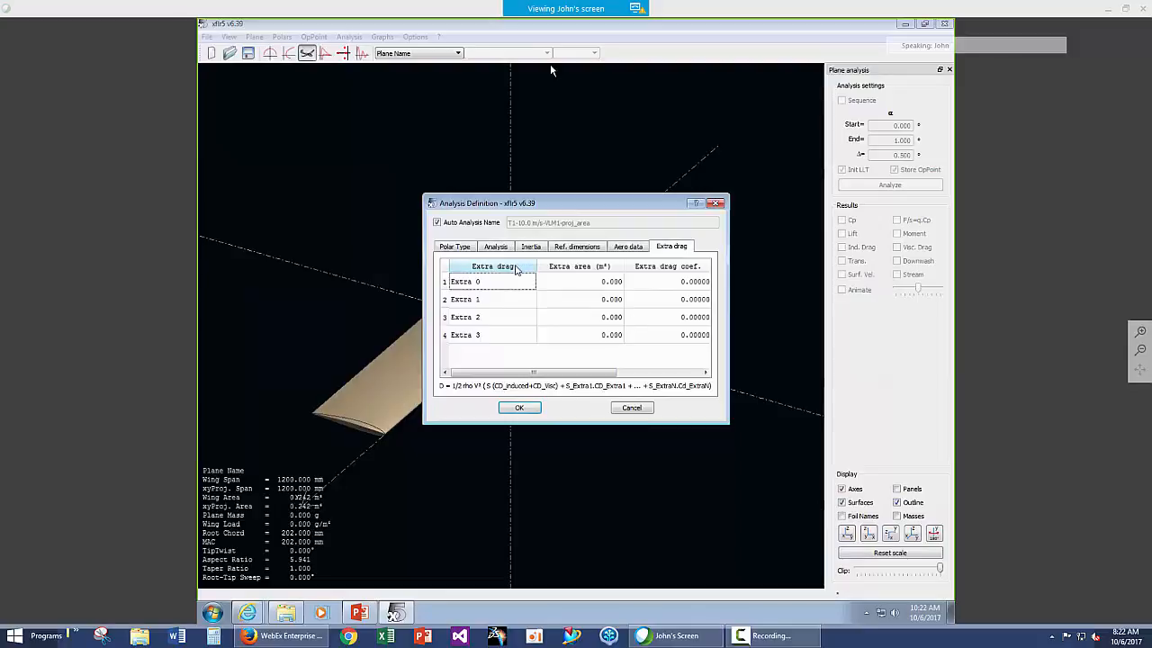
pyautogui.click(457, 248)
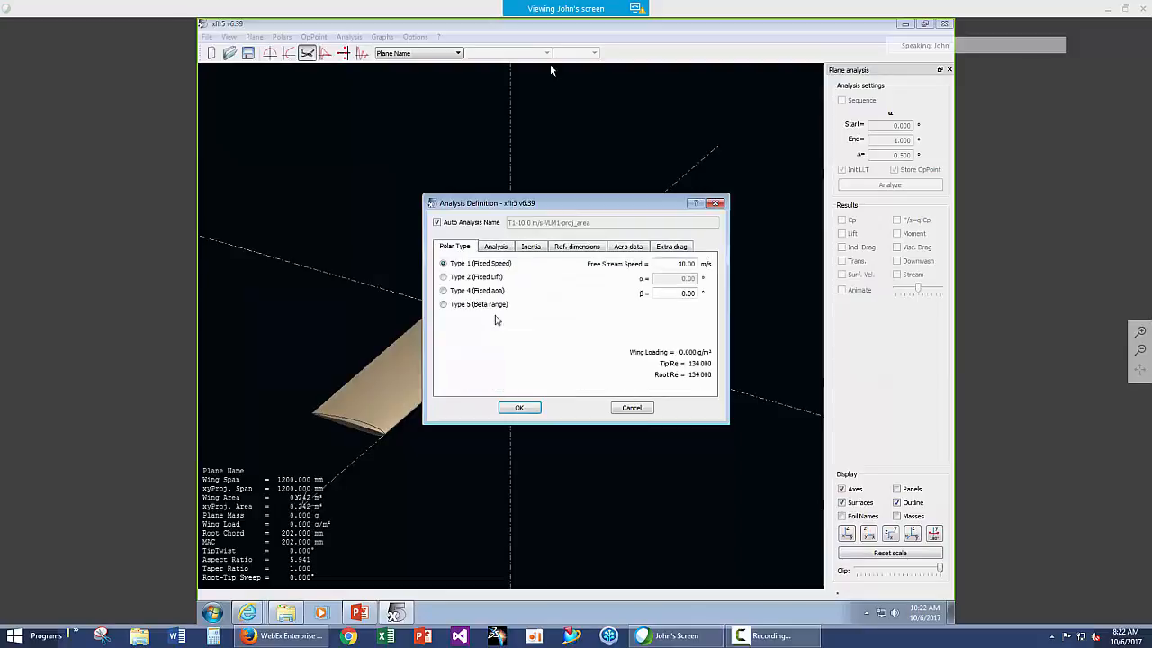
pyautogui.click(520, 407)
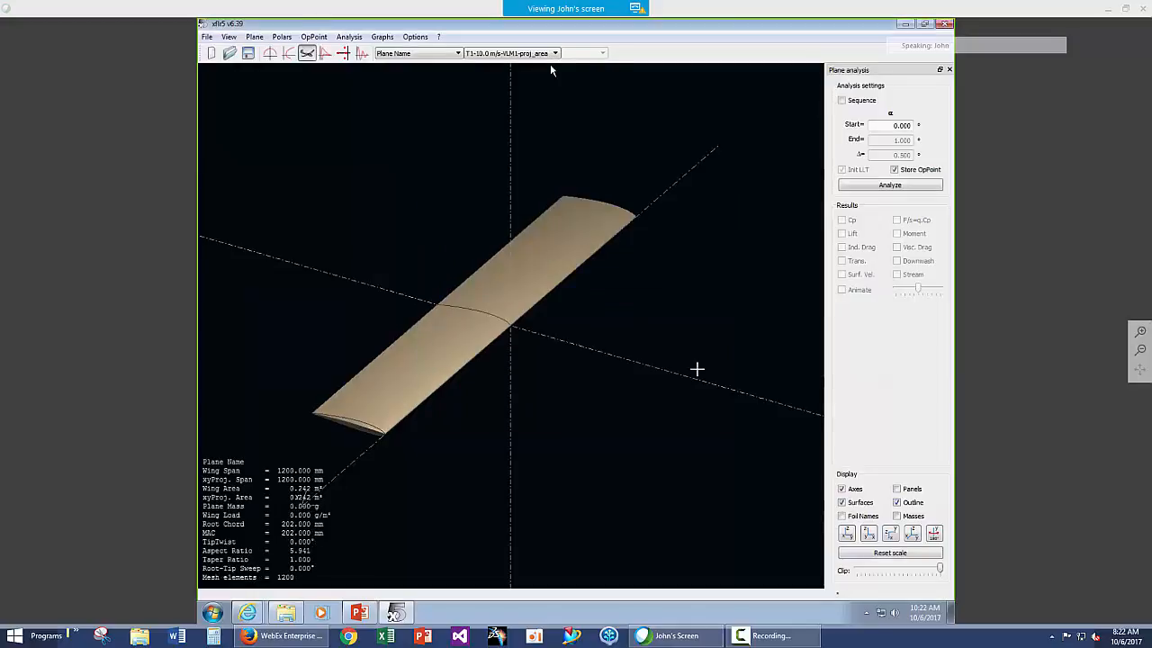
# - Run the plane analysis over an alpha sequence from -5 to 10 degrees
pyautogui.click(843, 101)
pyautogui.doubleClick(901, 125)
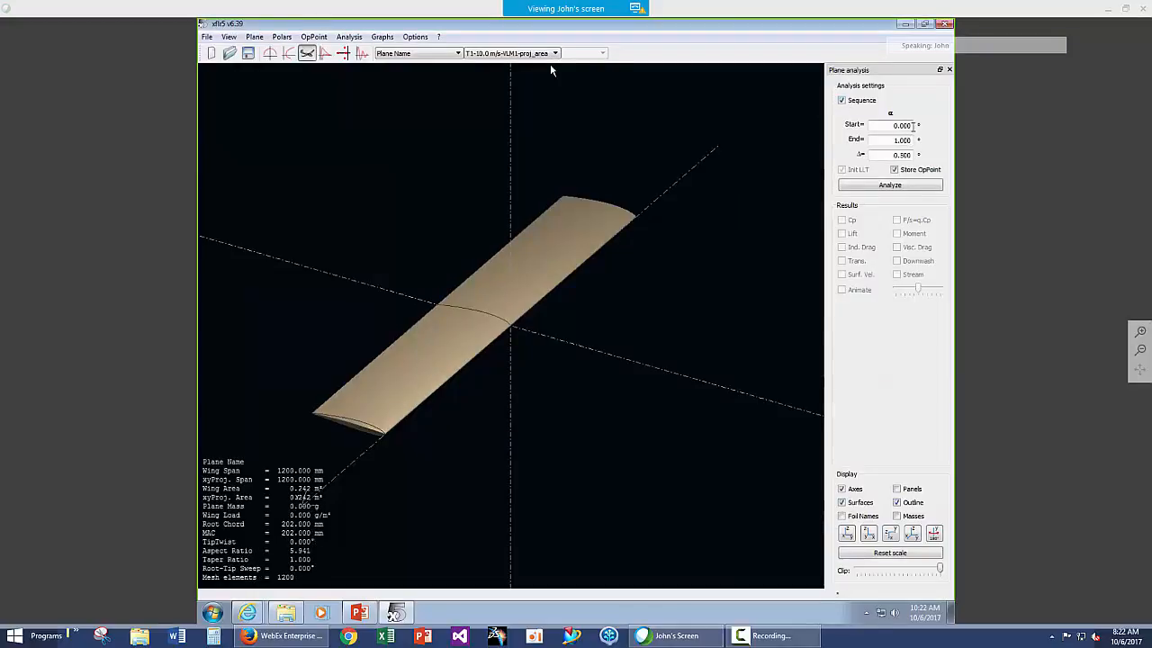
pyautogui.press('BackSpace')
pyautogui.press('Return')
pyautogui.write('0')
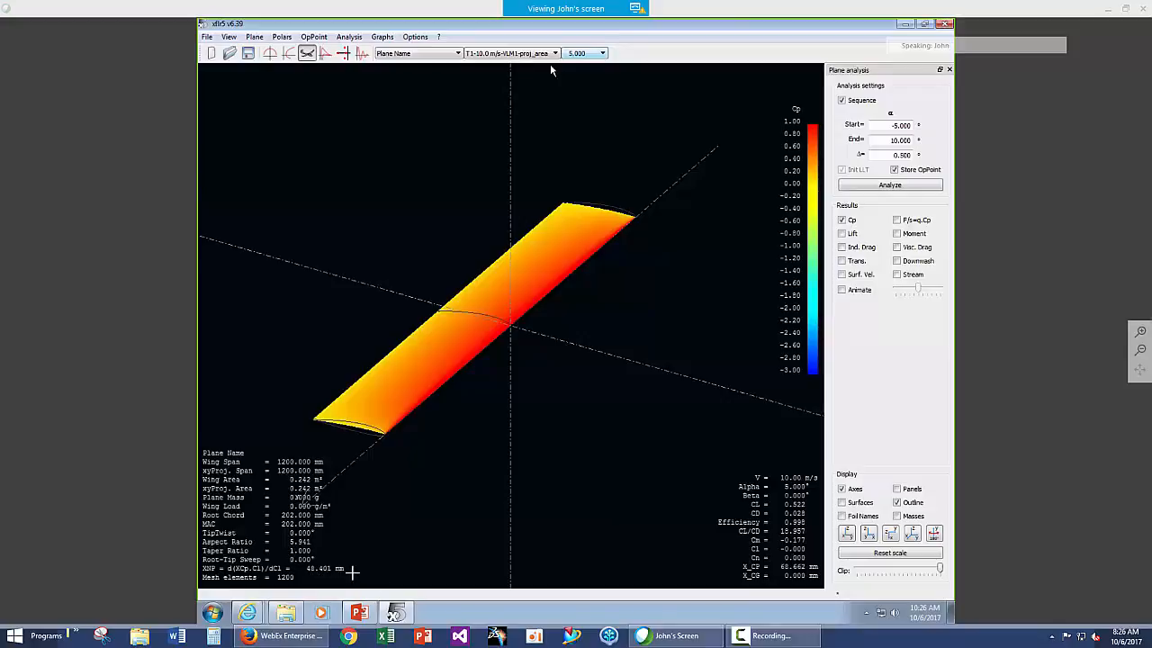
# - Display the plane's polar graphs and change the Cm versus Alpha graph to plot CL against Alpha
pyautogui.click(288, 53)
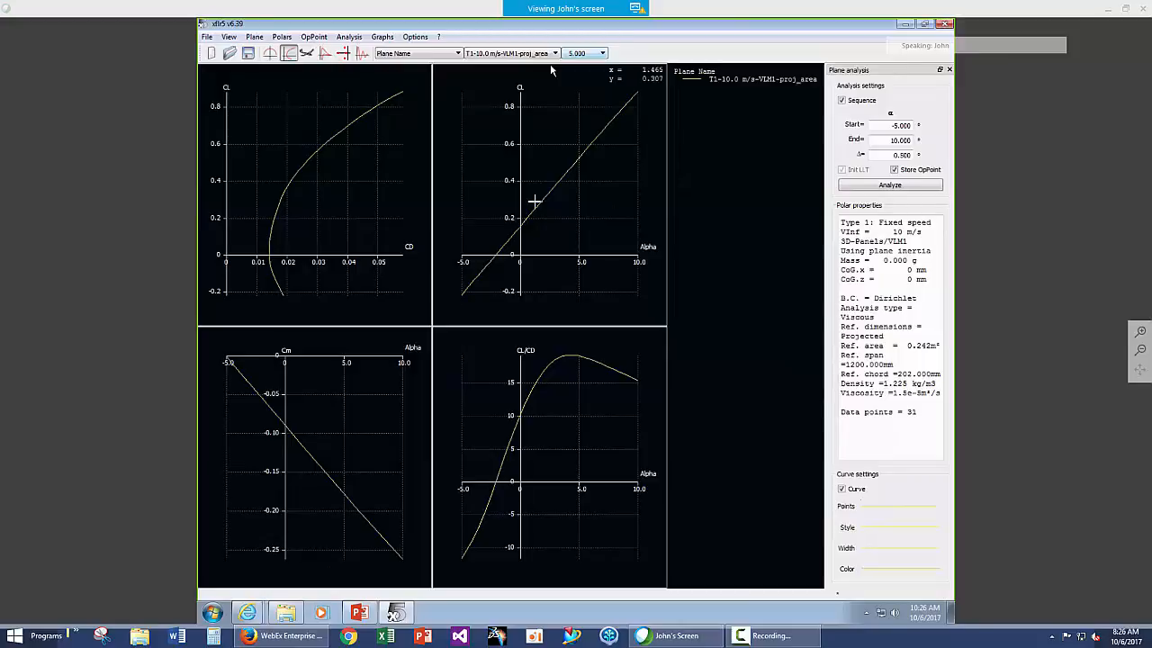
pyautogui.rightClick(321, 378)
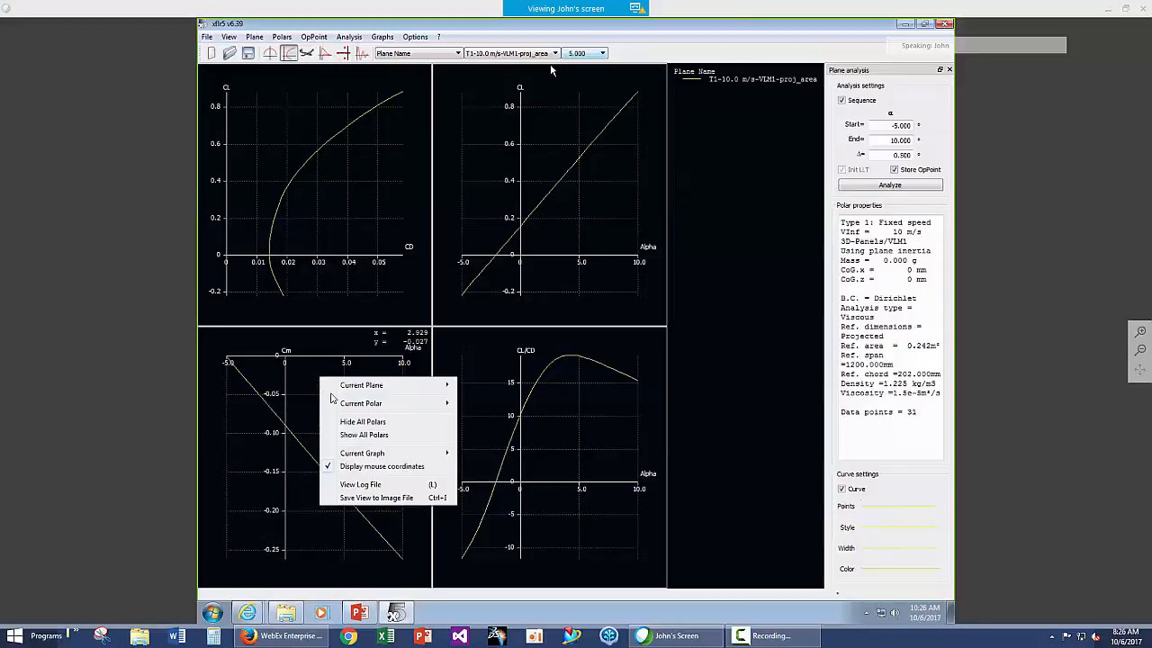
pyautogui.moveTo(370, 455)
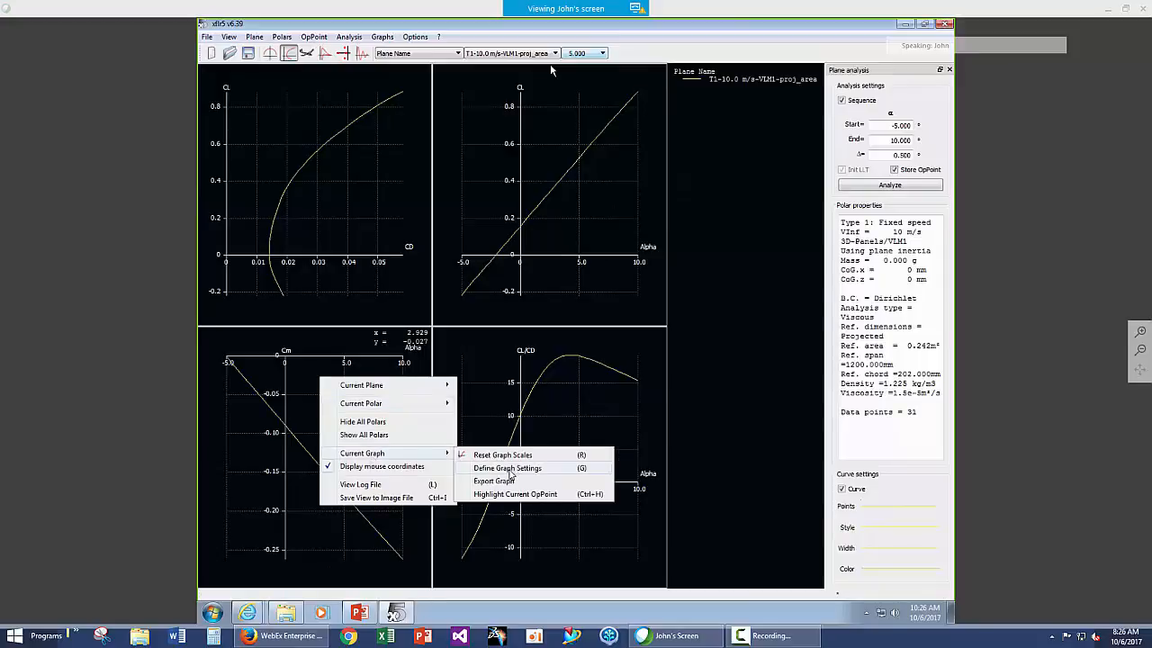
pyautogui.click(509, 470)
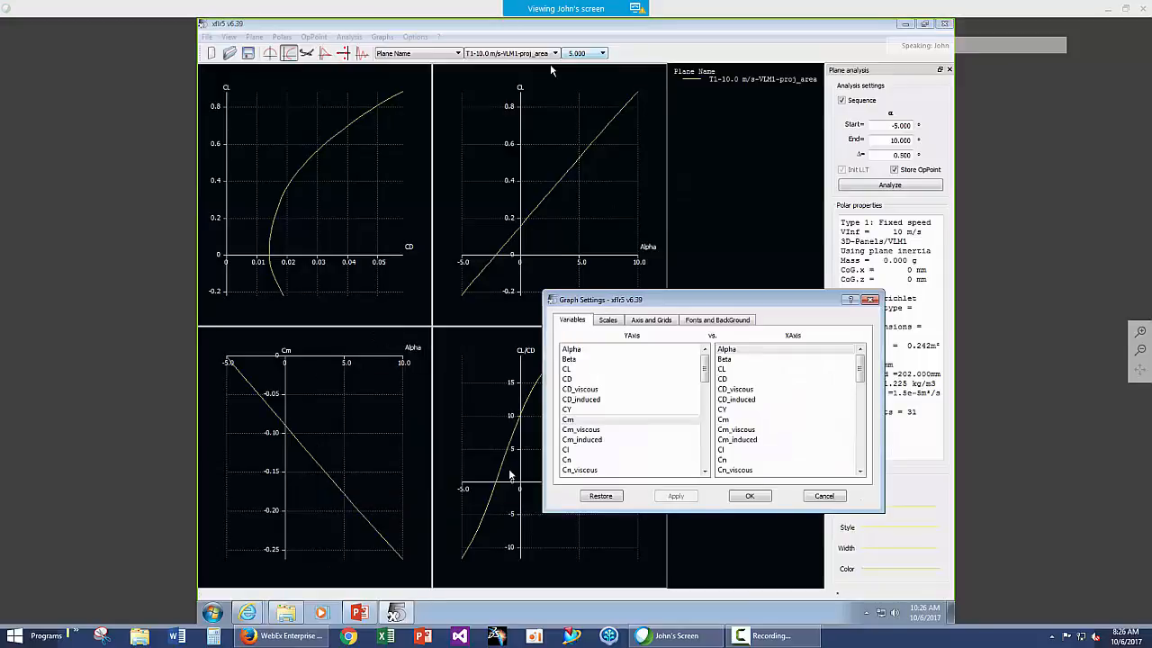
pyautogui.click(574, 371)
pyautogui.click(749, 496)
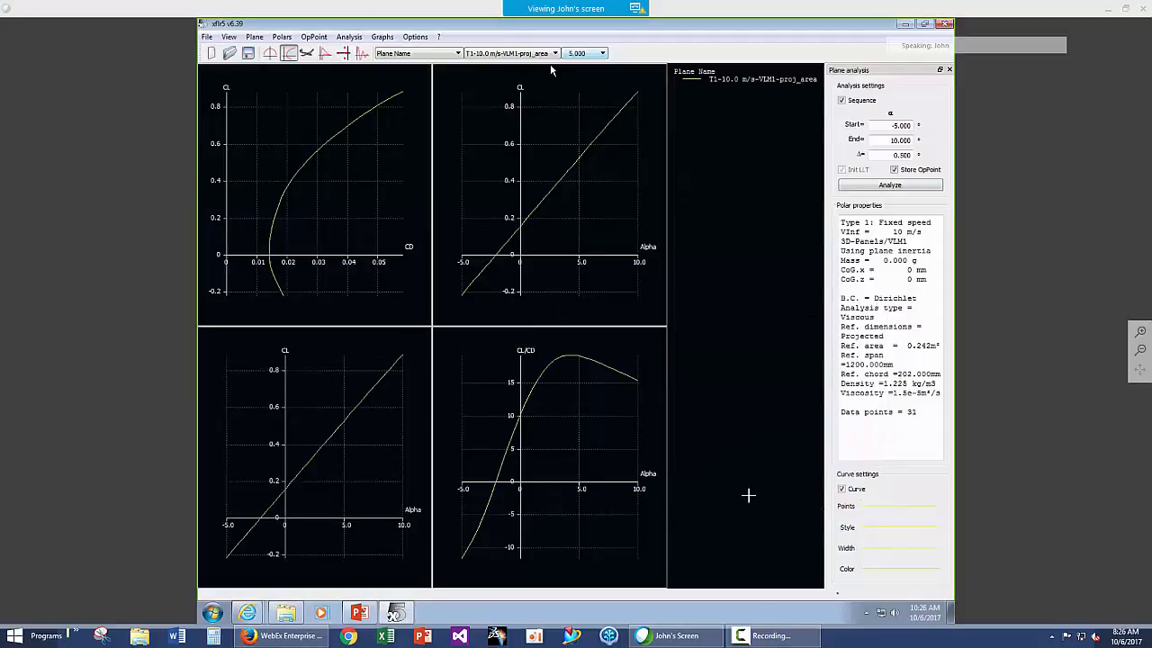
# - Redefine the duplicate CL versus Alpha graph below the CL–CD polar to plot Cm against CL
pyautogui.rightClick(324, 406)
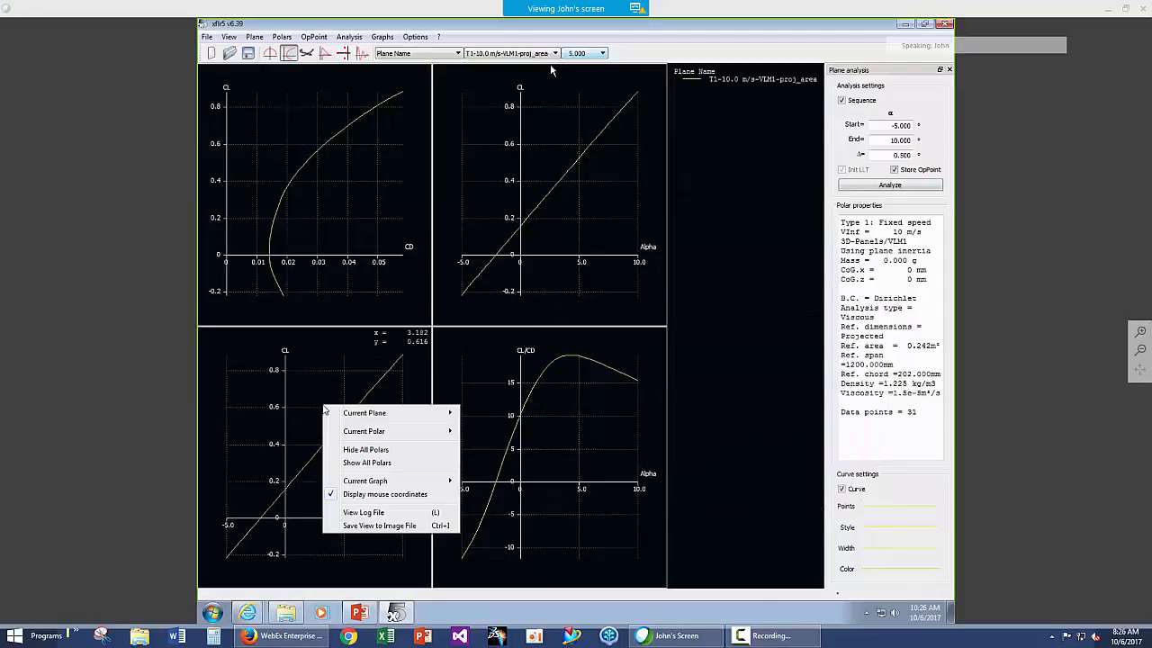
pyautogui.moveTo(377, 483)
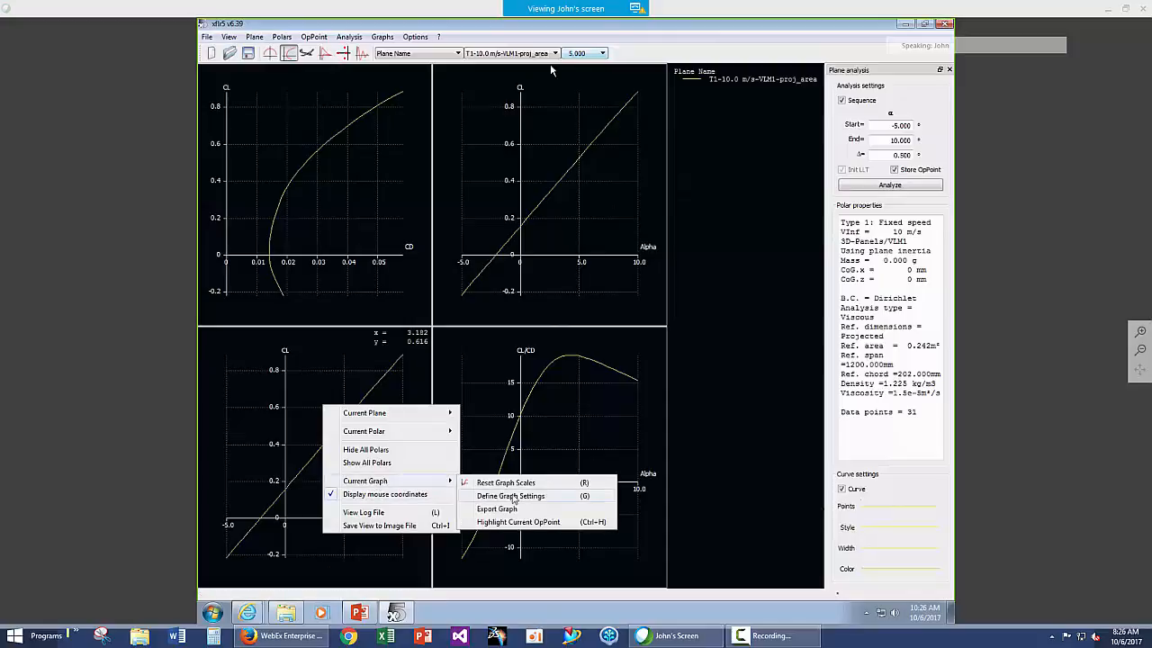
pyautogui.click(512, 496)
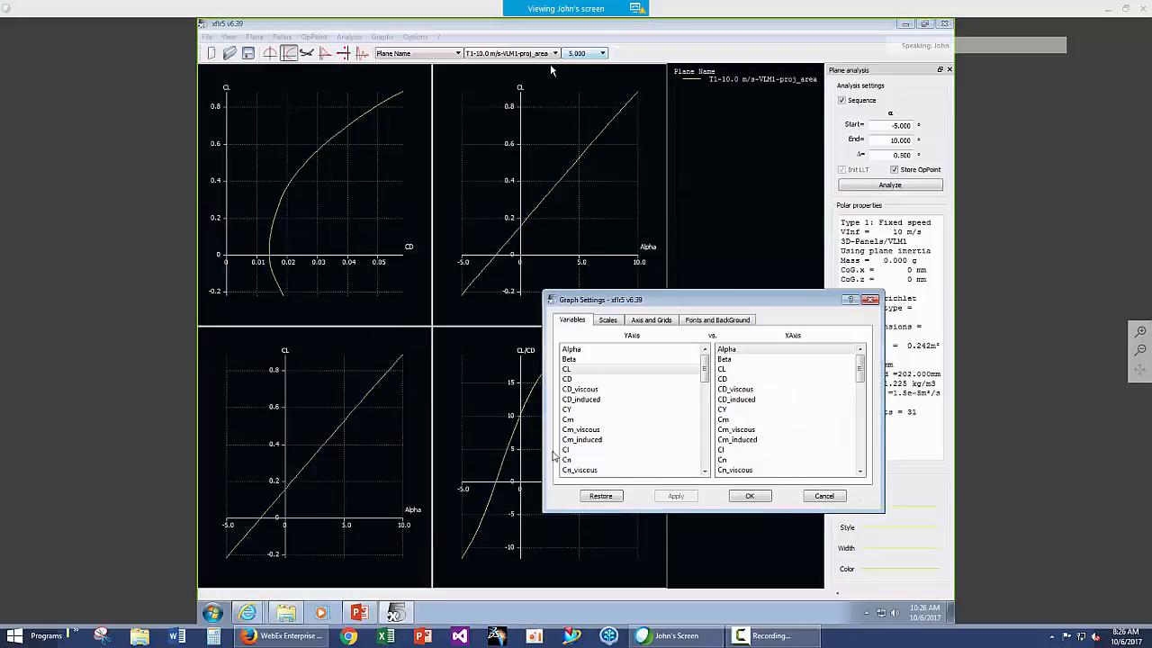
pyautogui.click(567, 420)
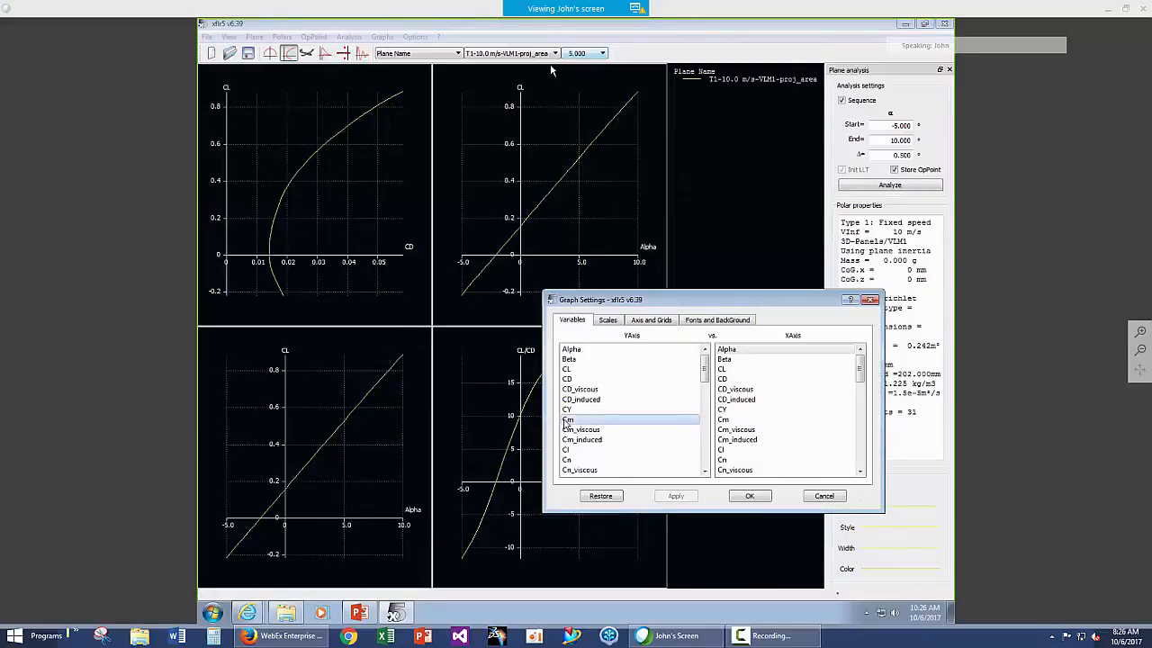
pyautogui.click(723, 369)
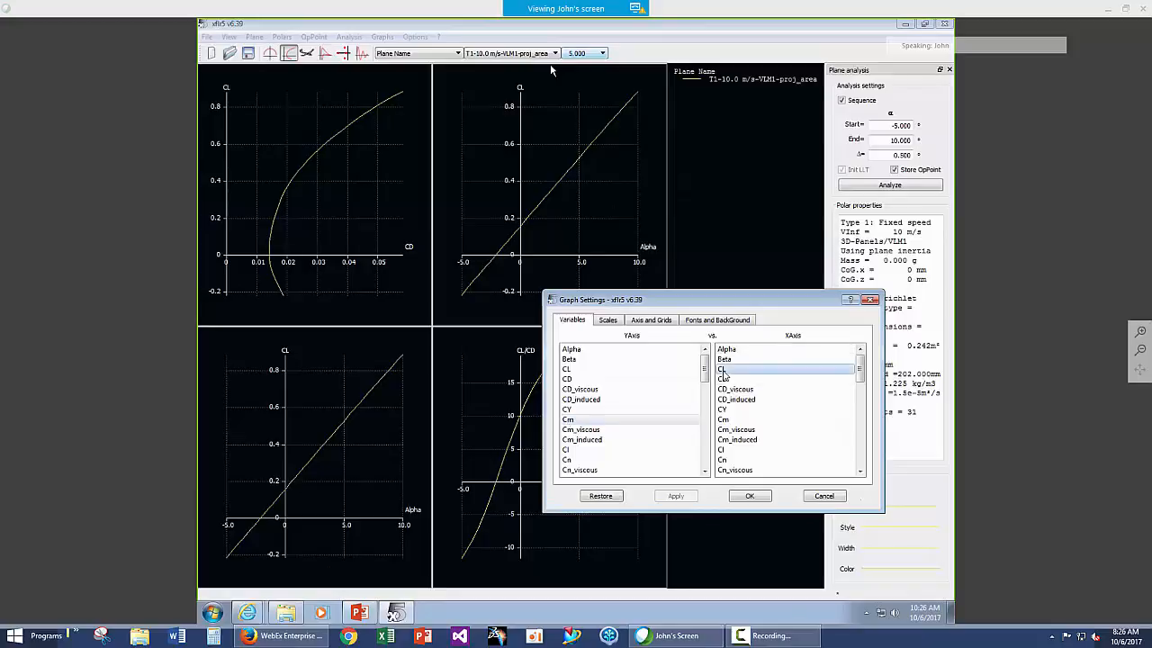
pyautogui.click(742, 498)
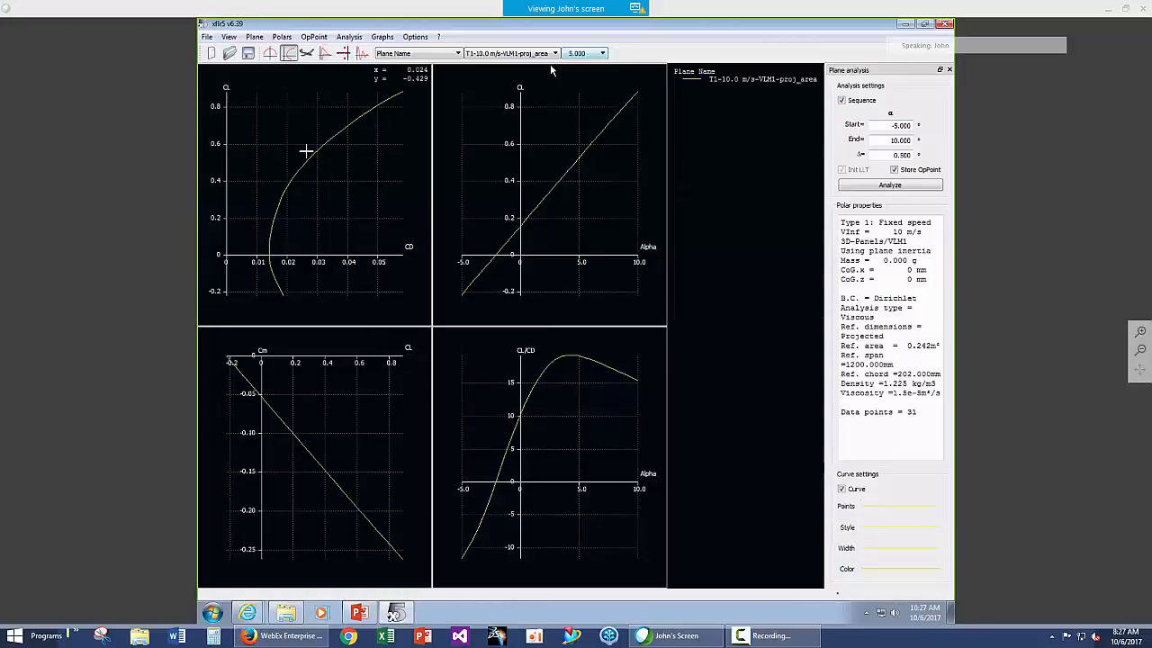
# - Examine the local lift distribution along the wing span and look through the options for the current polar
pyautogui.click(270, 52)
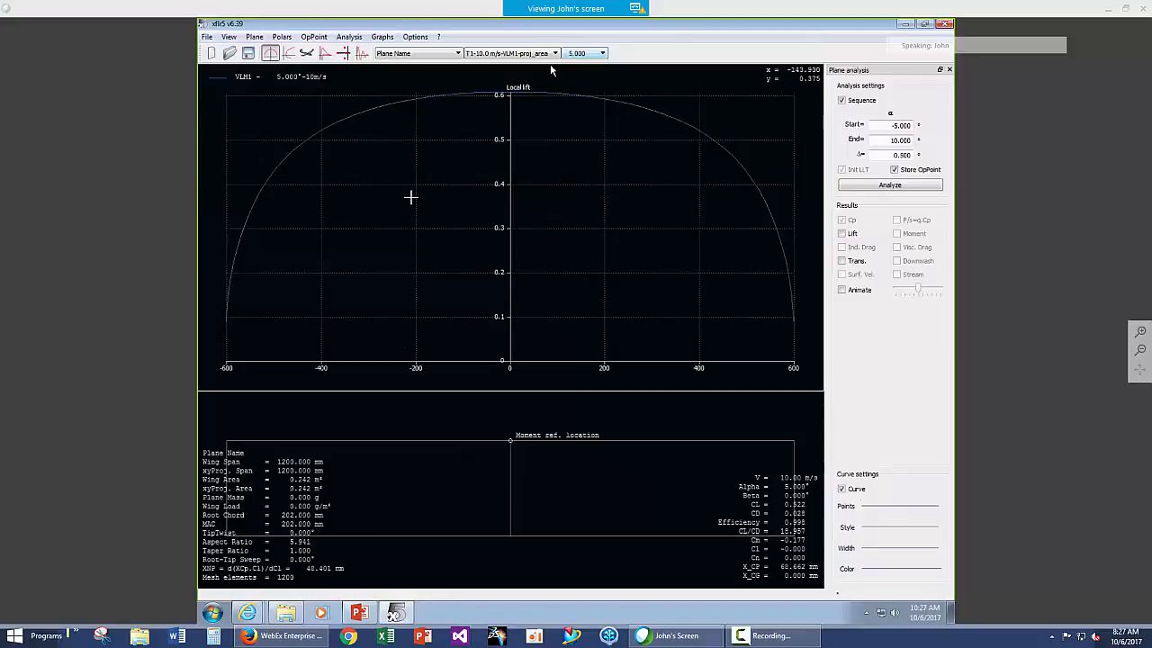
pyautogui.rightClick(377, 215)
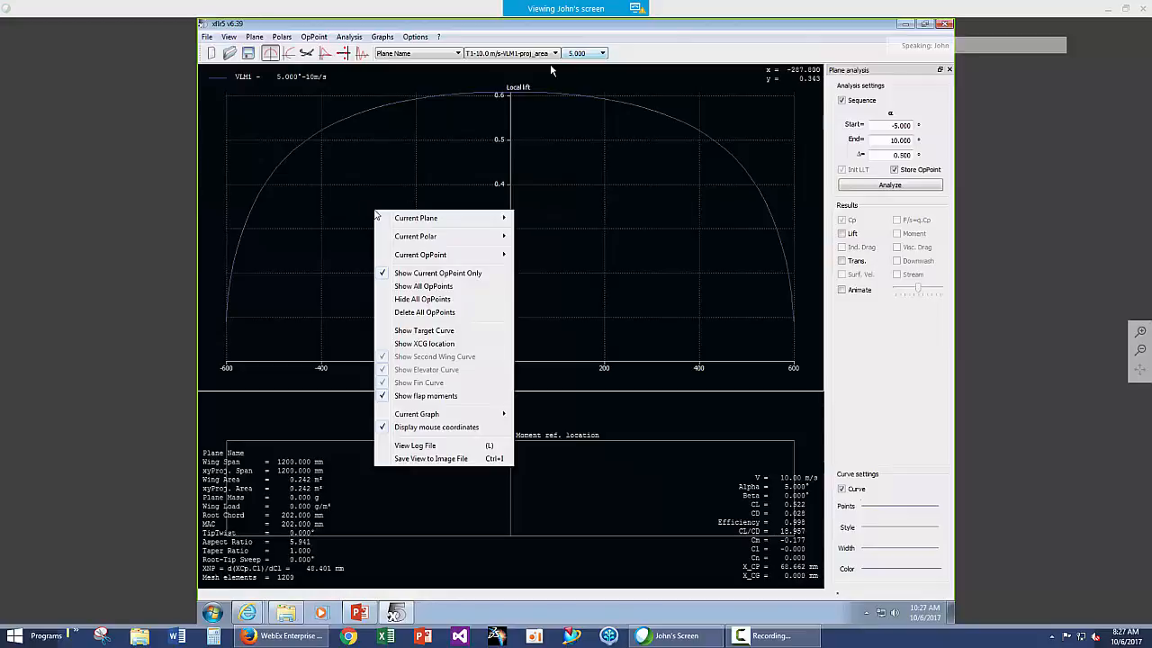
pyautogui.moveTo(417, 238)
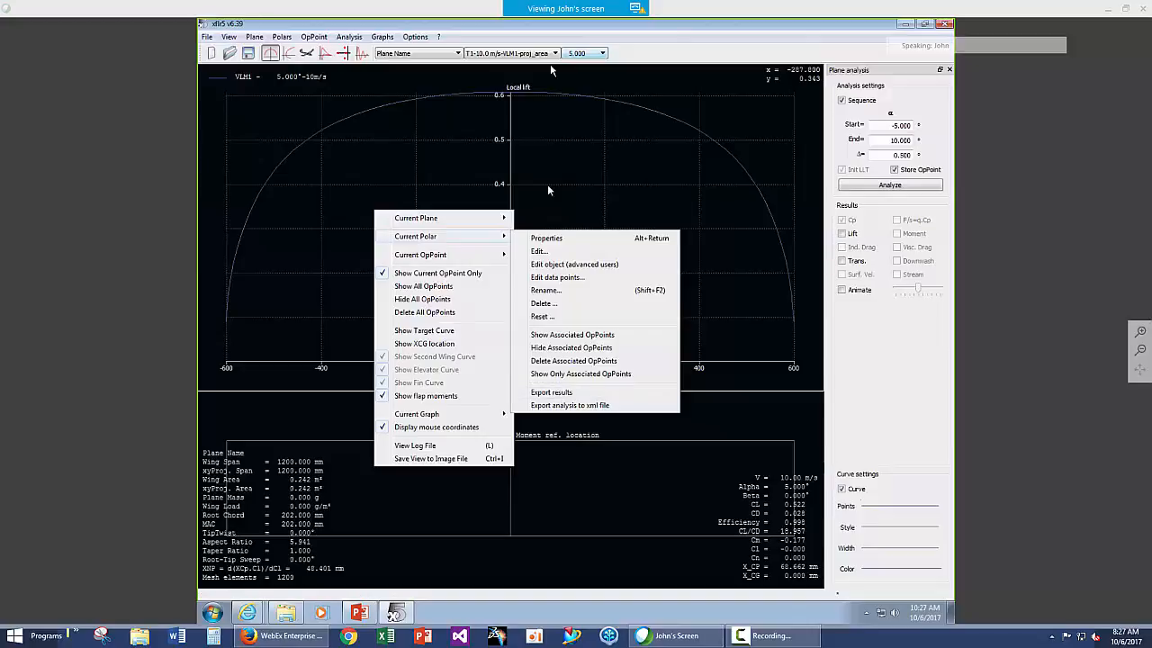
# - Return to the 3D wing view and display the streamlines together with the Cp distribution
pyautogui.click(306, 54)
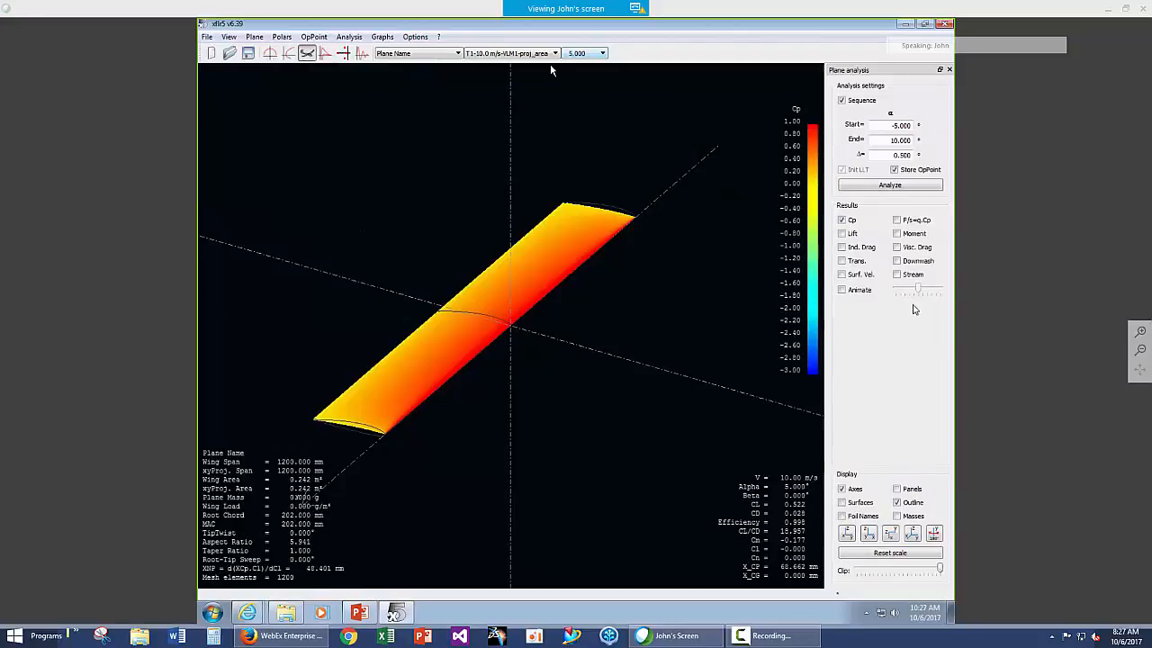
pyautogui.click(897, 274)
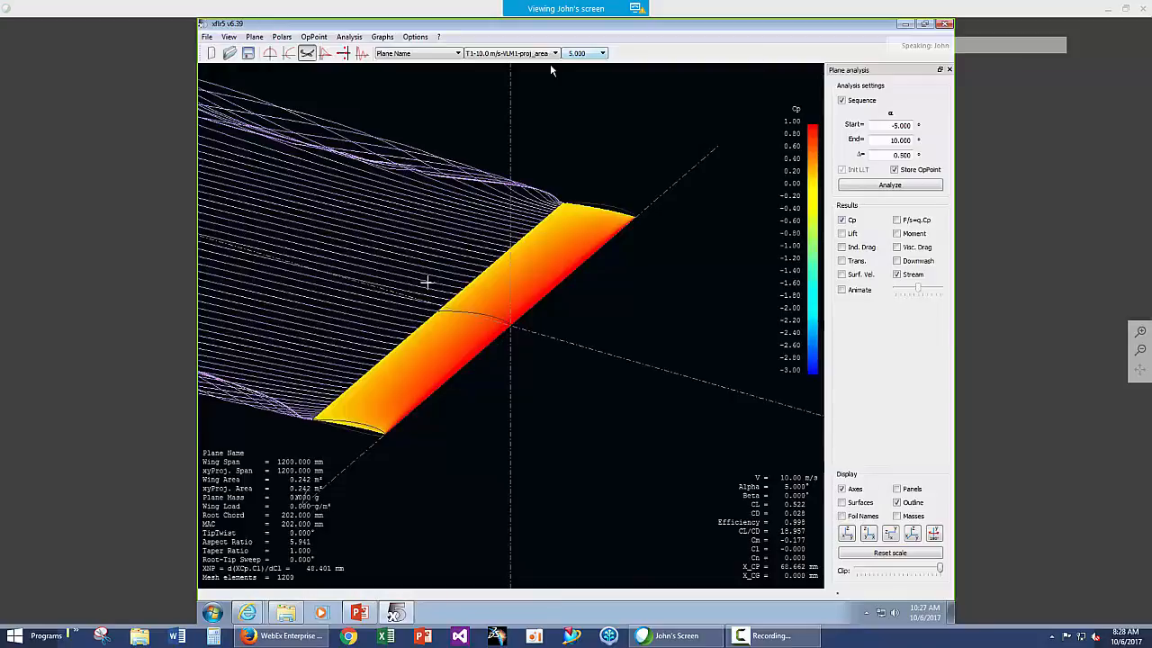
pyautogui.moveTo(373, 261); pyautogui.dragTo(403, 259)
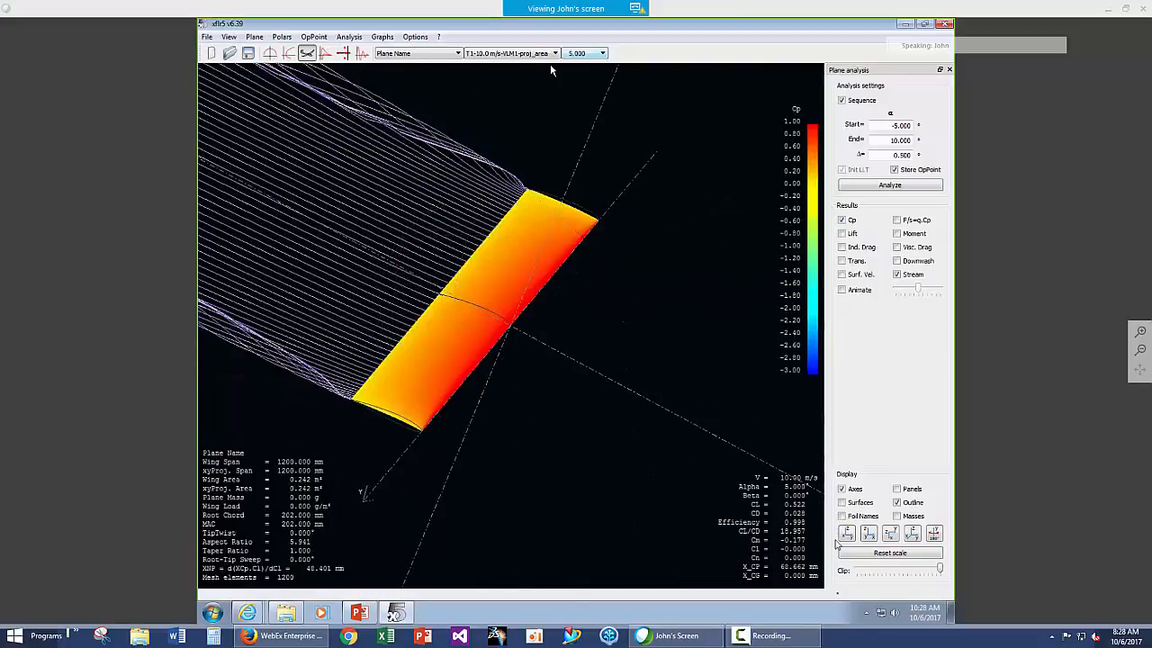
# - Inspect the streamlines along the X, Y and Z axes and isometrically, comparing the wing with streamlines off and on
pyautogui.click(847, 535)
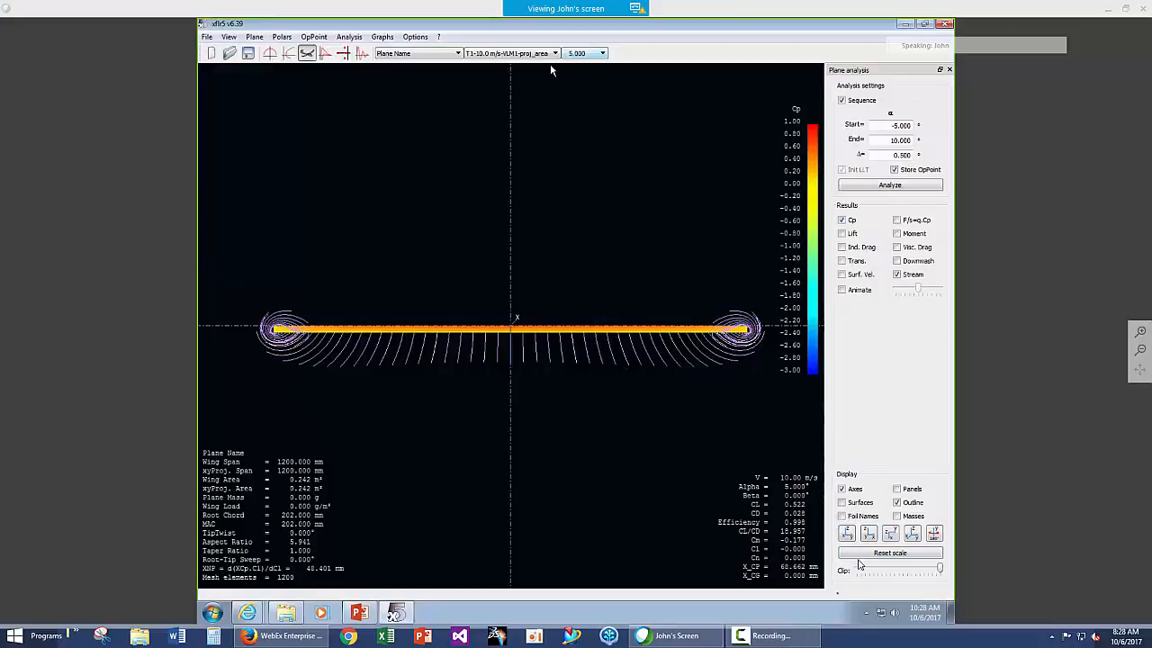
pyautogui.click(869, 534)
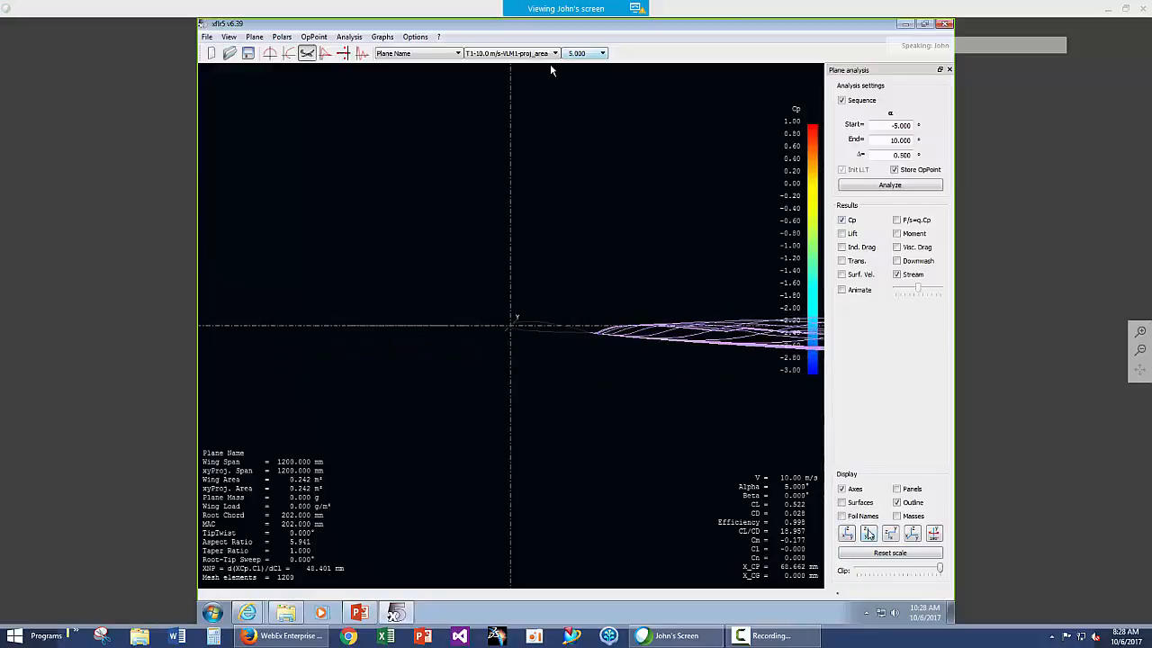
pyautogui.click(891, 533)
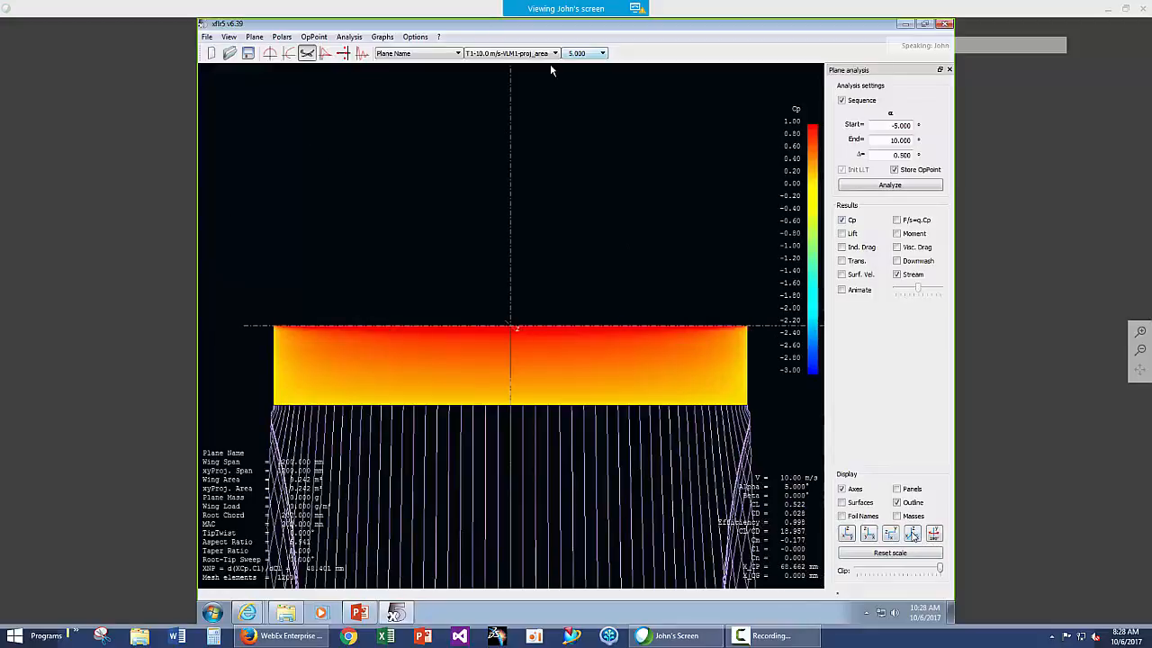
pyautogui.click(911, 534)
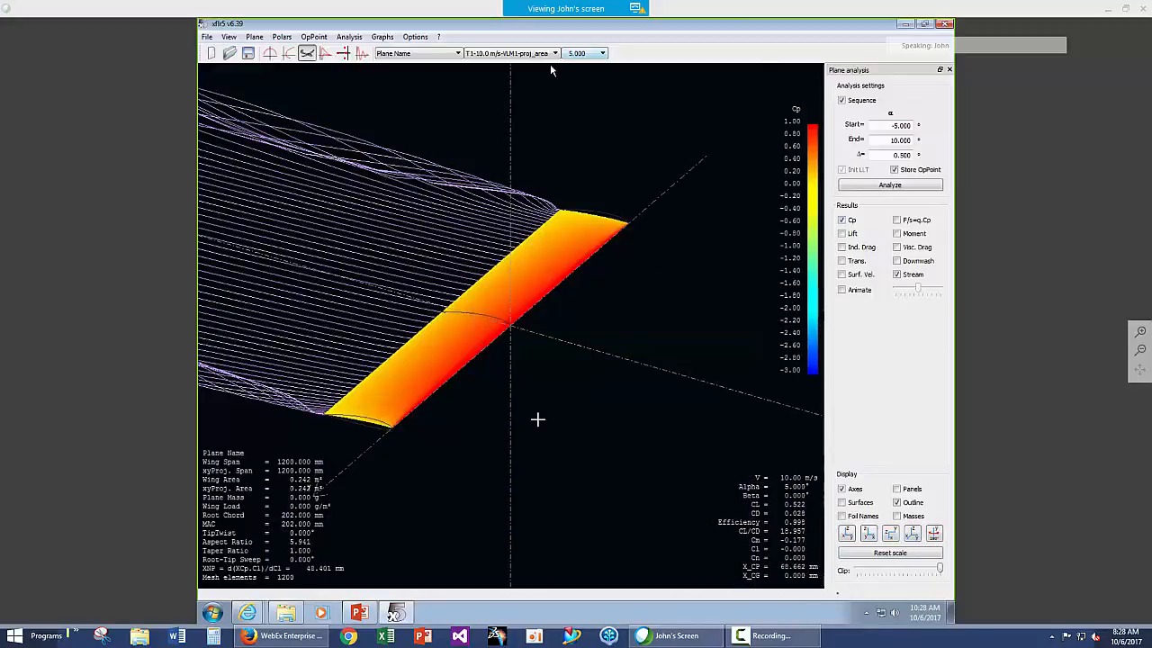
pyautogui.moveTo(537, 416); pyautogui.dragTo(725, 470)
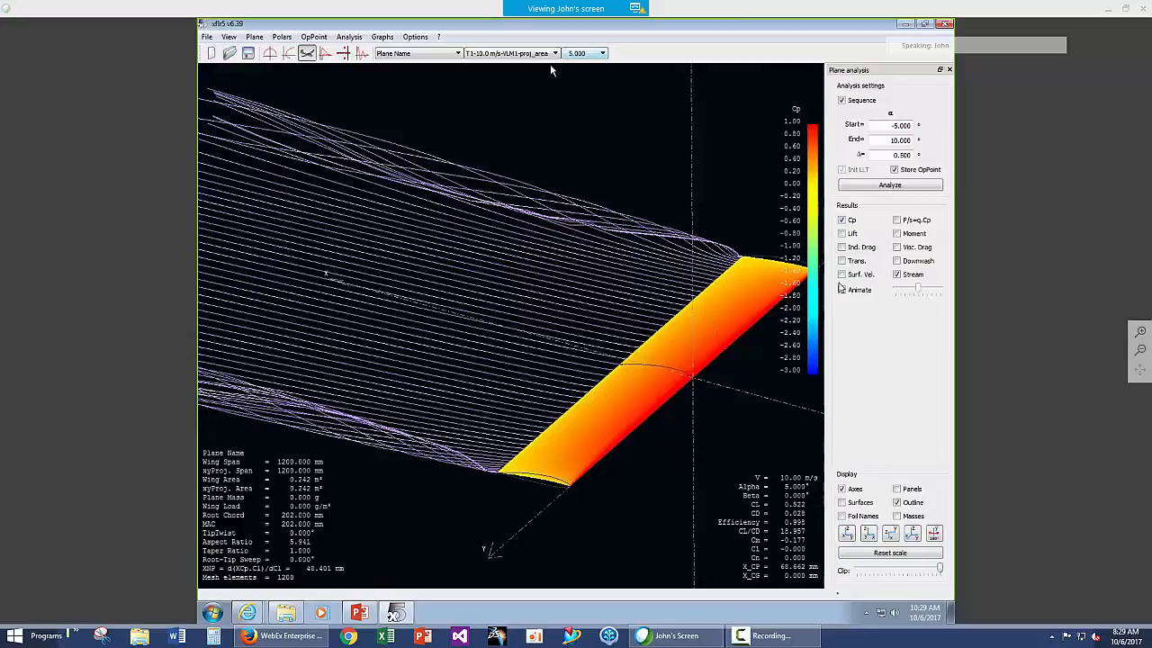
pyautogui.click(897, 274)
pyautogui.click(896, 274)
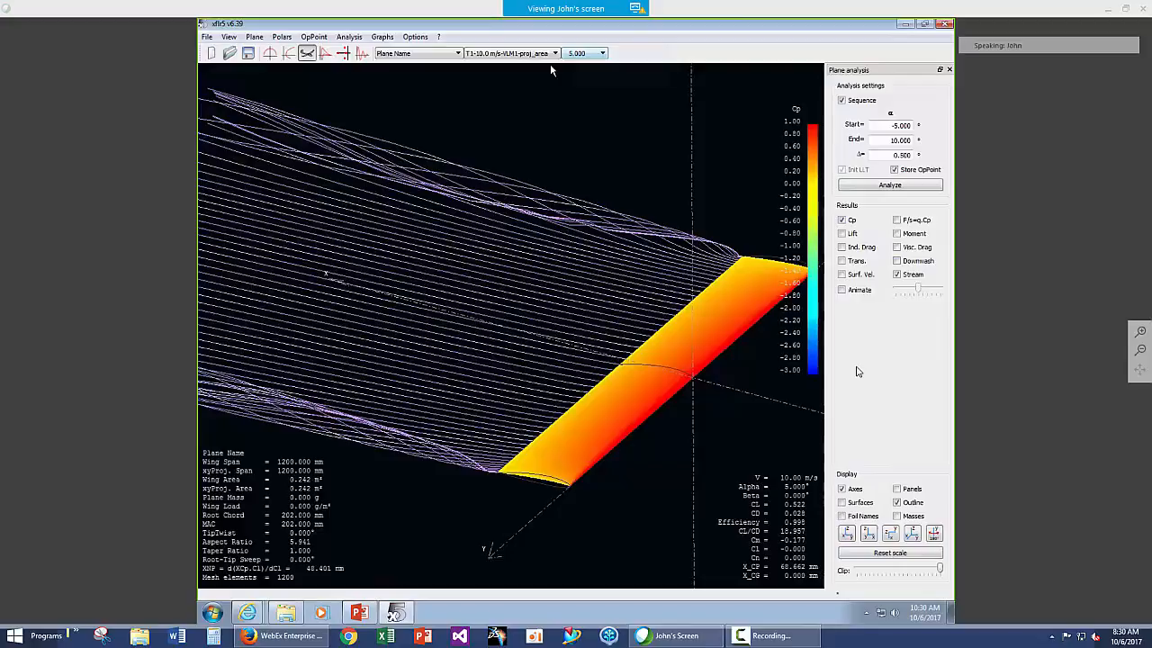
# - Switch to Windows Explorer, check the xflr5_v6.39_win64 folder's contents and full path, and return to XFLR5
pyautogui.click(290, 612)
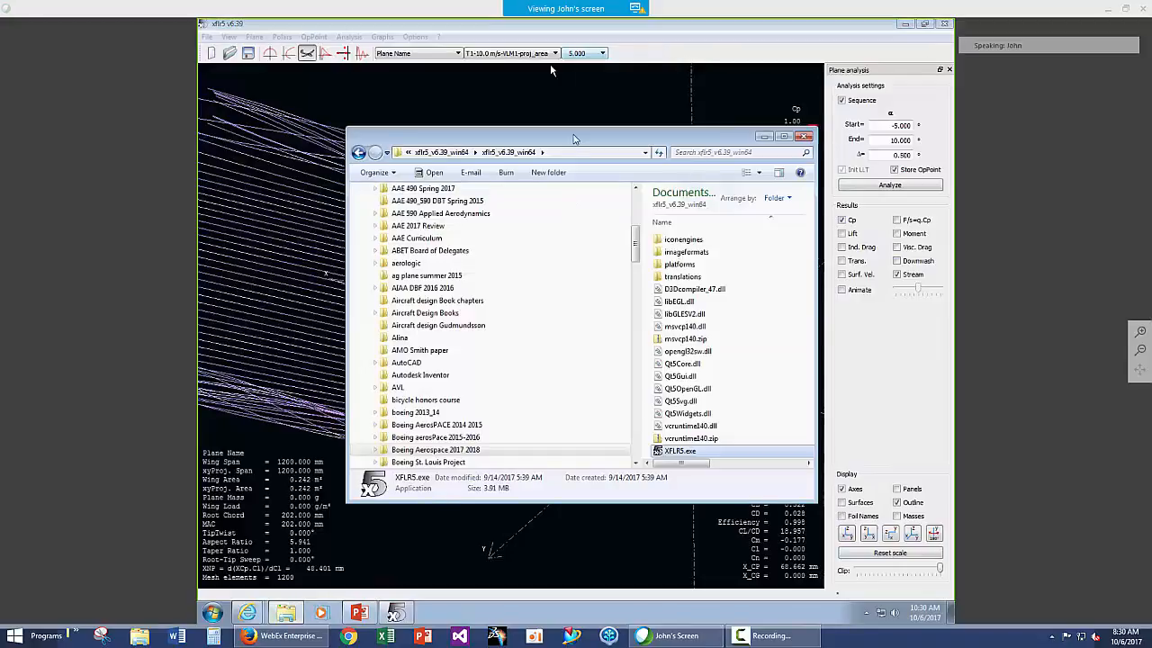
pyautogui.moveTo(574, 138); pyautogui.dragTo(499, 79)
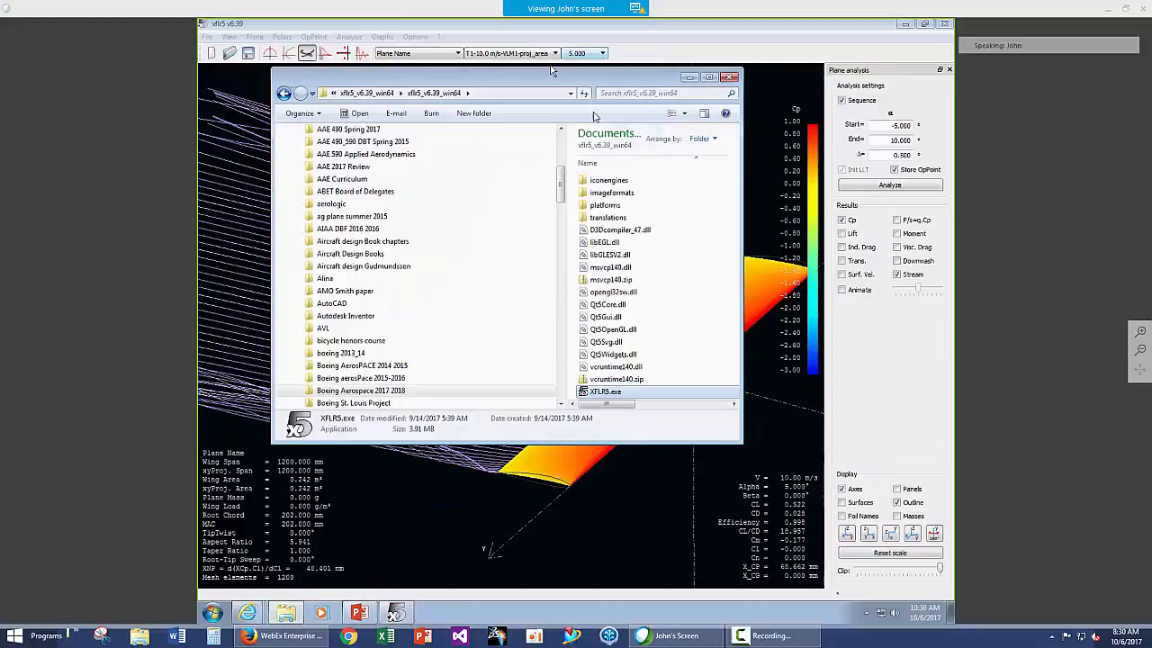
pyautogui.doubleClick(552, 72)
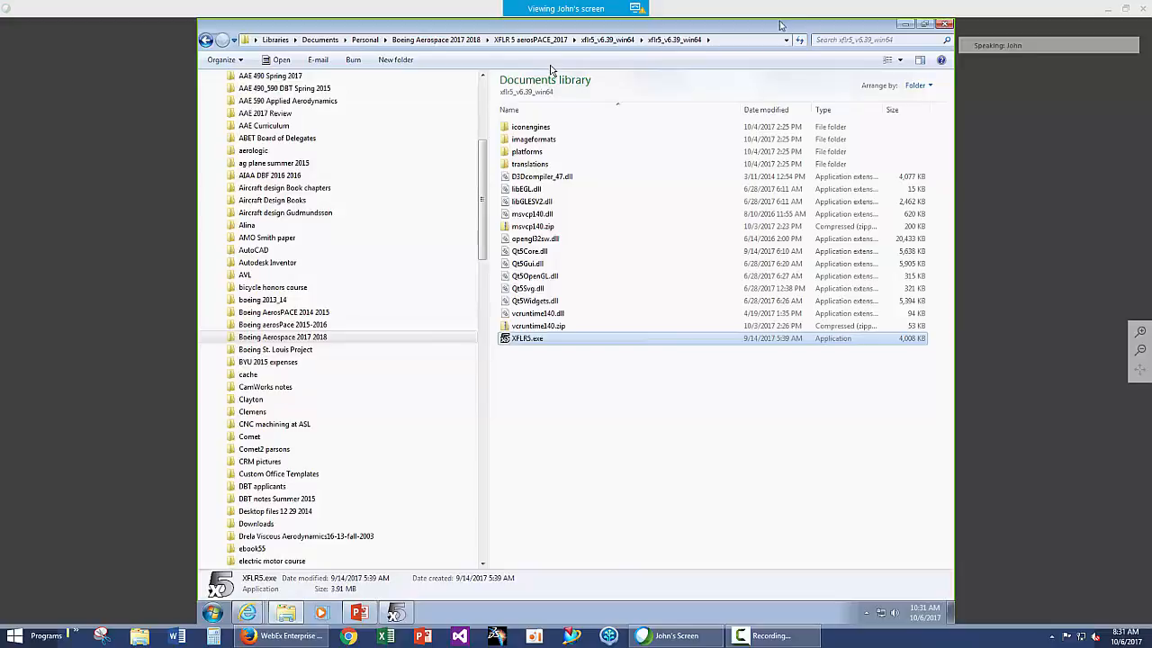
pyautogui.click(905, 25)
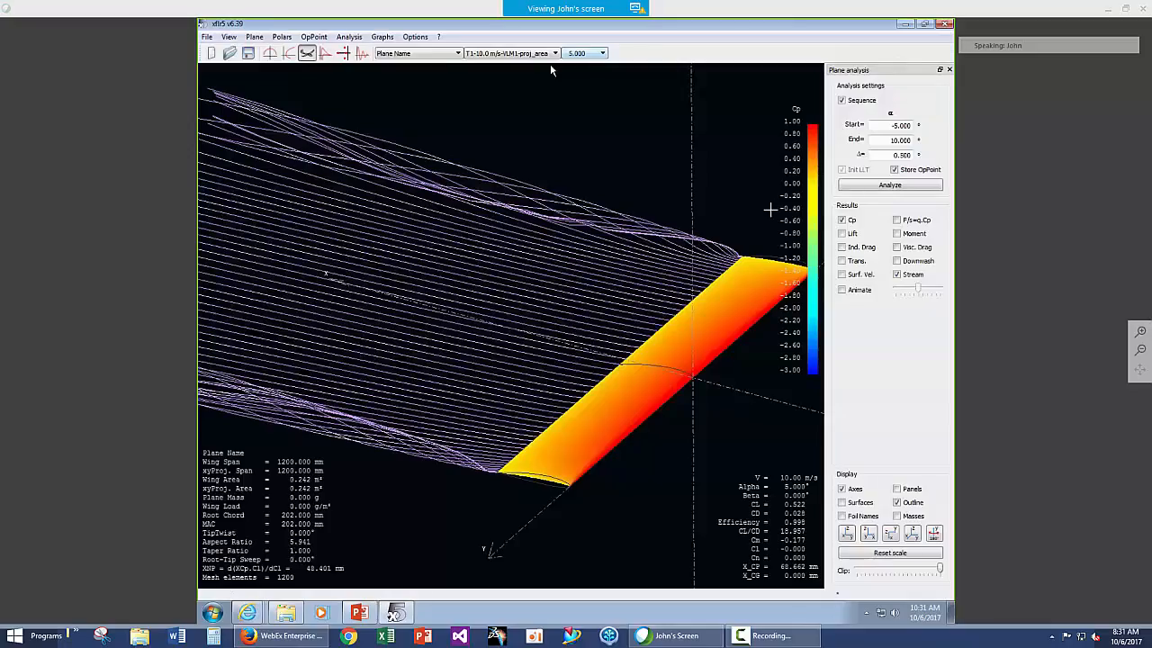
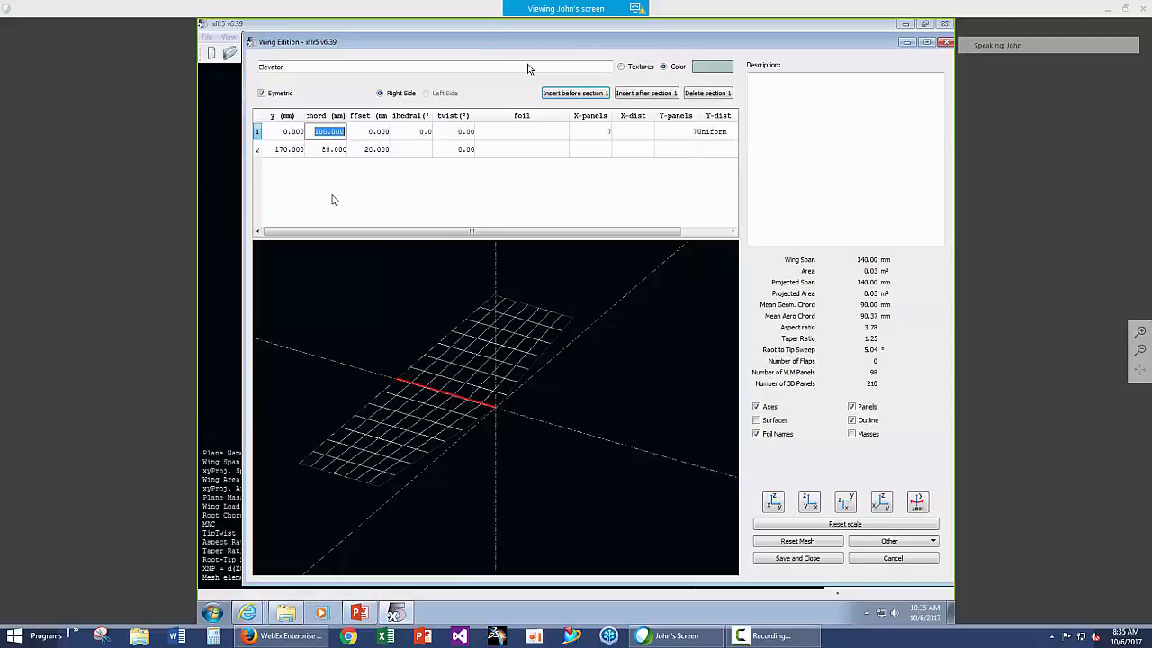
# - Set the elevator's chord to 0.111 mm at both the root and tip sections
pyautogui.write('.111')
pyautogui.click(333, 150)
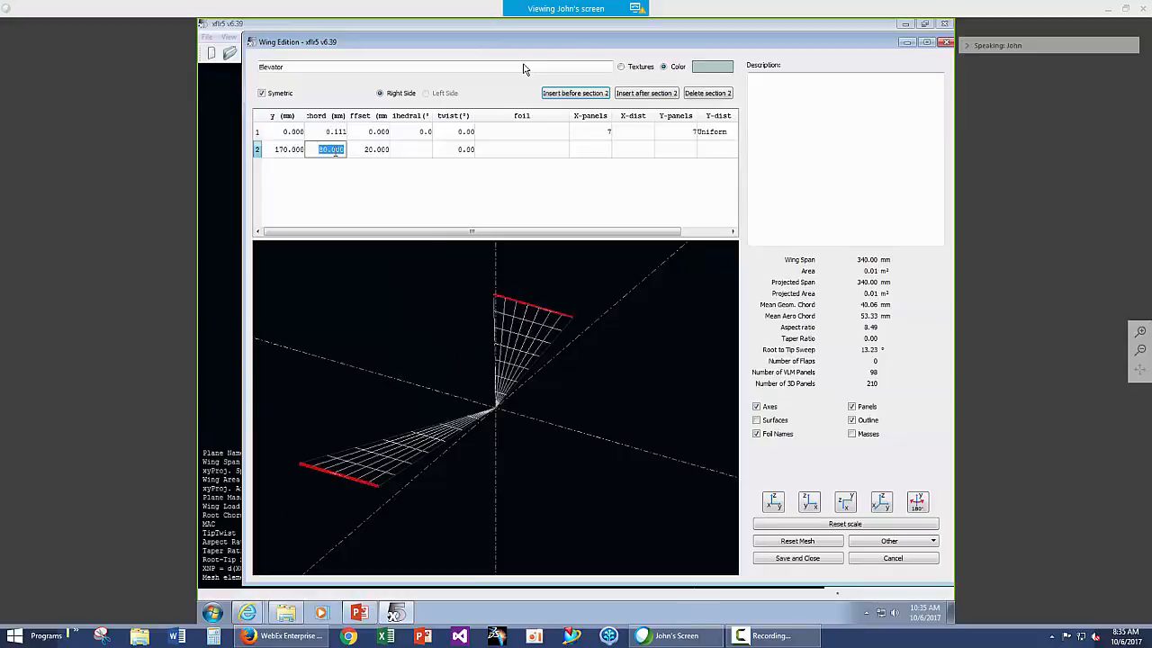
pyautogui.write('.111')
# - Set the elevator tip section's y position to 0.220 mm and its offset to 0
pyautogui.click(290, 149)
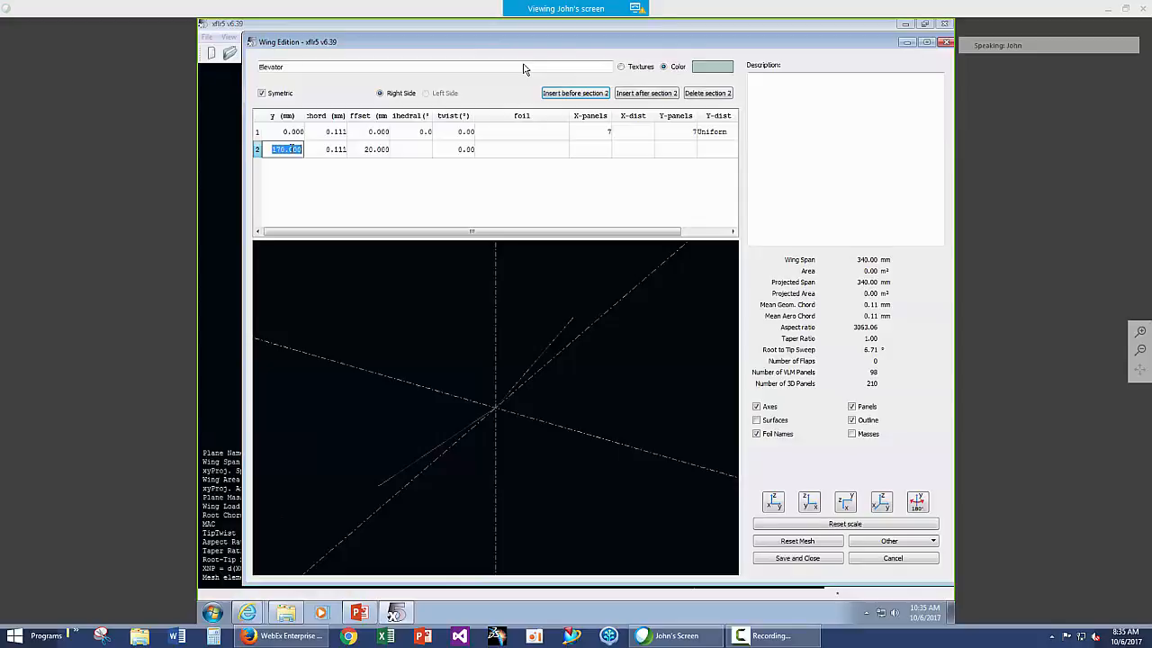
pyautogui.press('BackSpace')
pyautogui.write('22')
pyautogui.doubleClick(375, 150)
pyautogui.write('0')
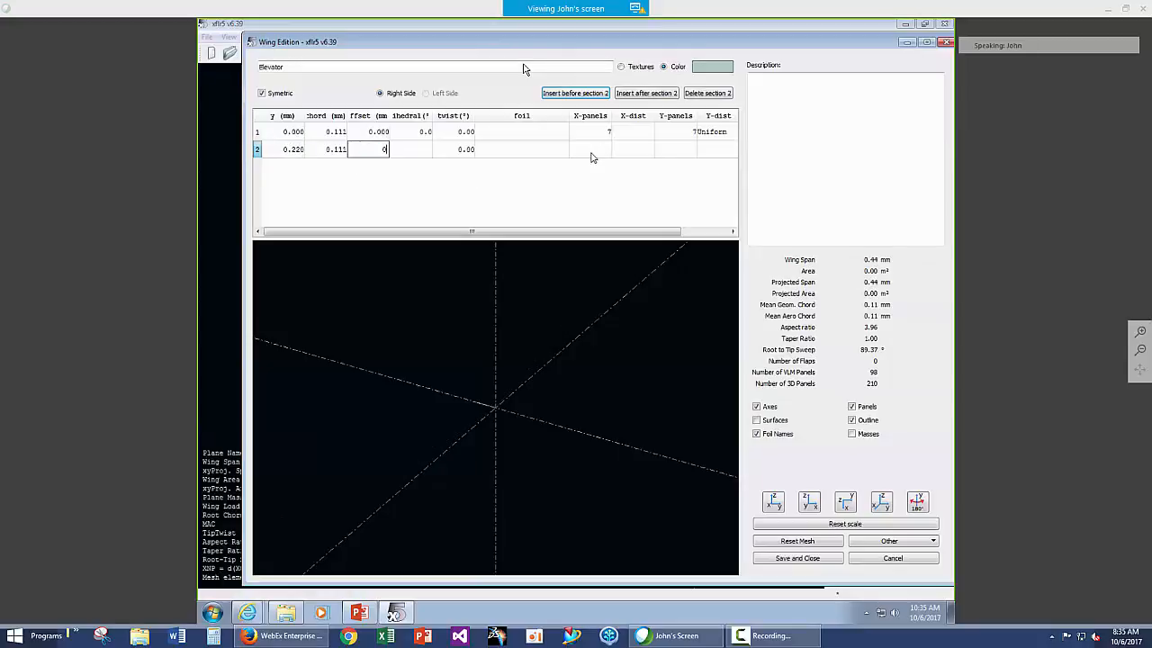
# - Set the elevator mesh to 12 X-panels and 20 Y-panels in section 1
pyautogui.doubleClick(591, 155)
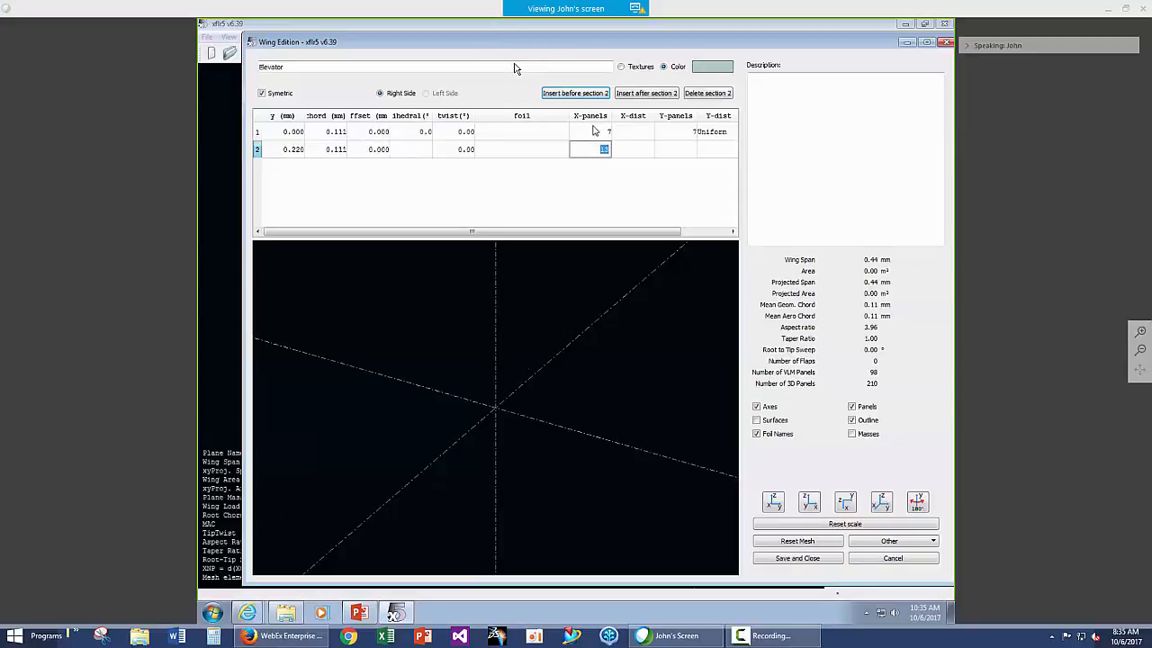
pyautogui.doubleClick(594, 131)
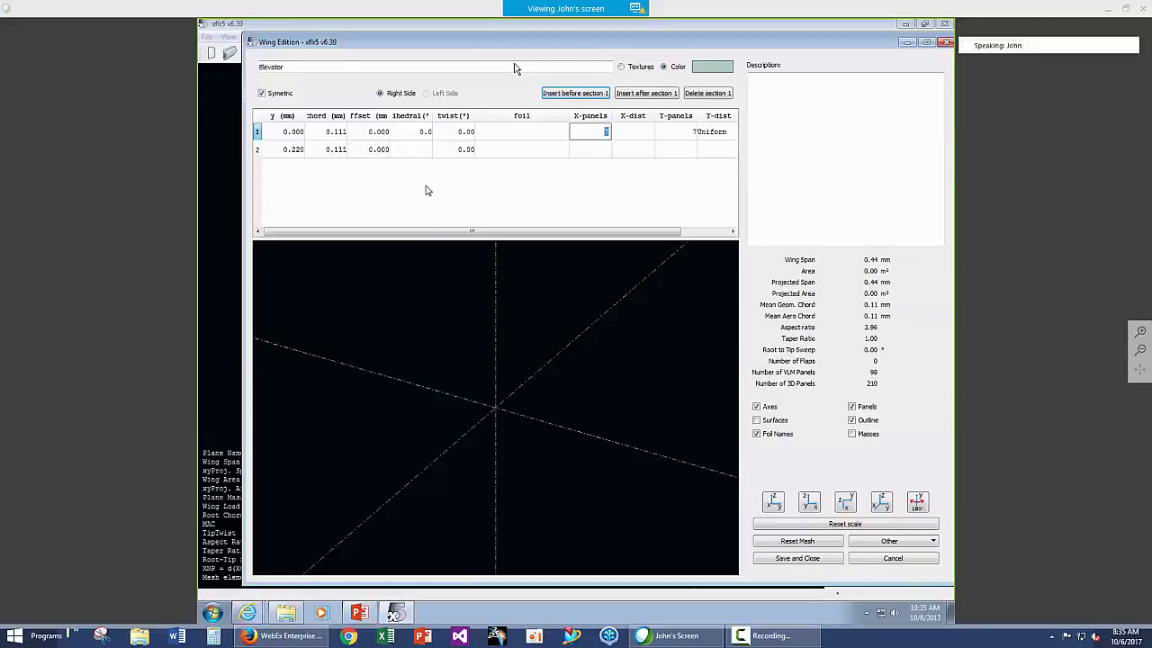
pyautogui.write('12')
pyautogui.doubleClick(690, 131)
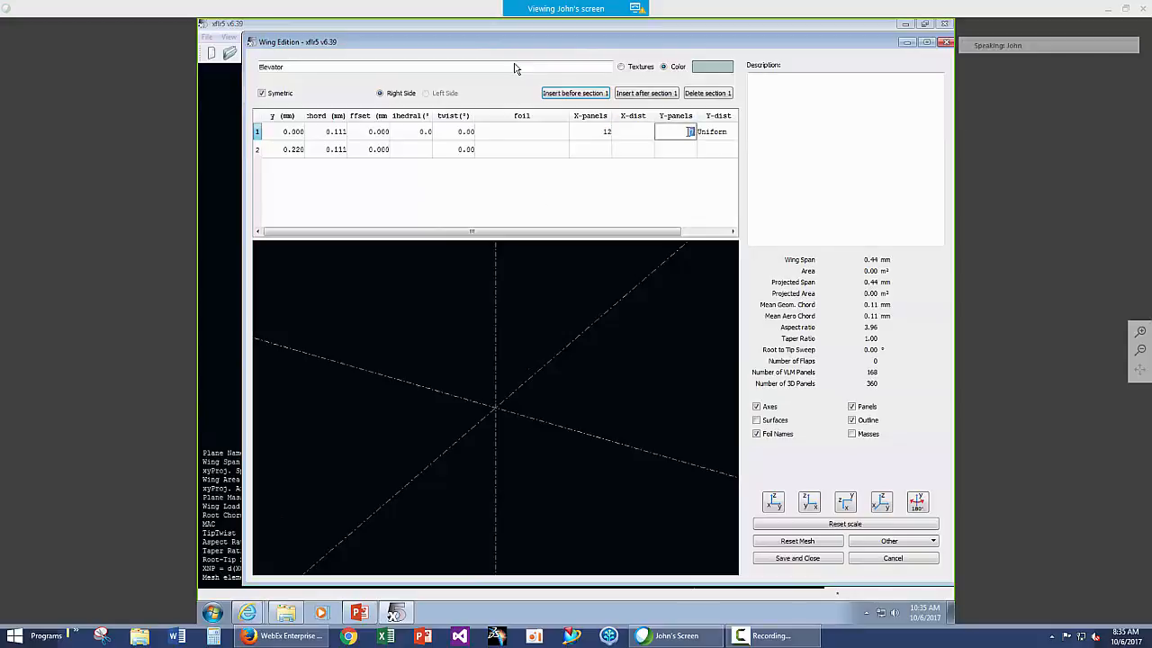
pyautogui.write('20')
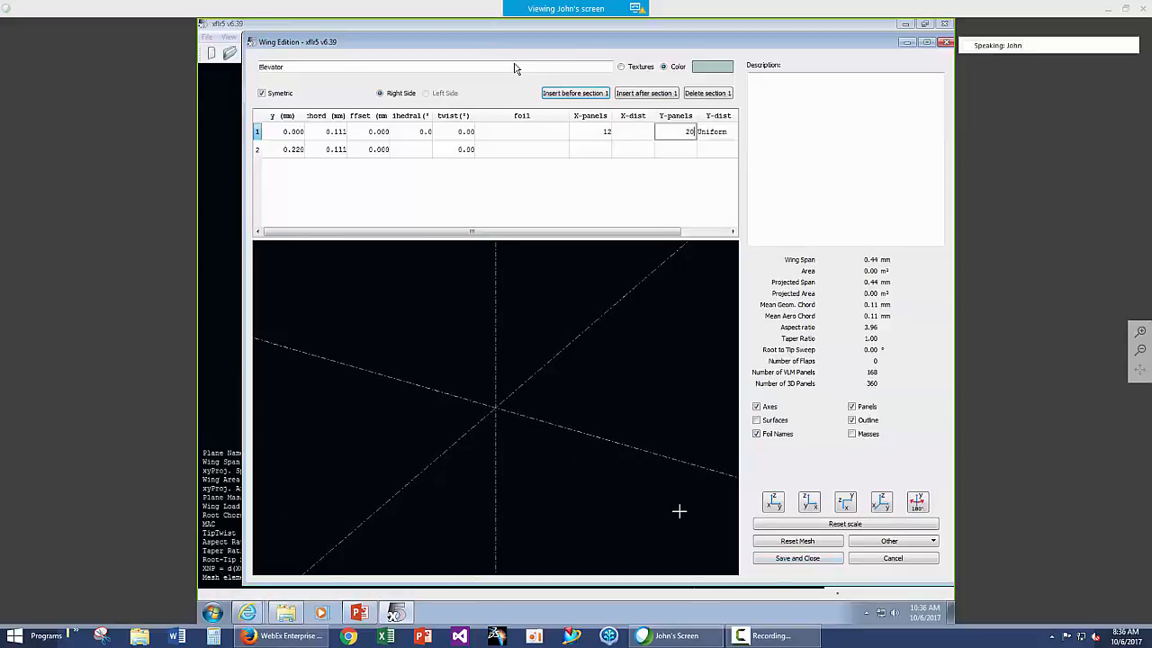
# - Save the elevator definition and set the elevator's x position to 500 mm in the Plane Editor
pyautogui.click(782, 558)
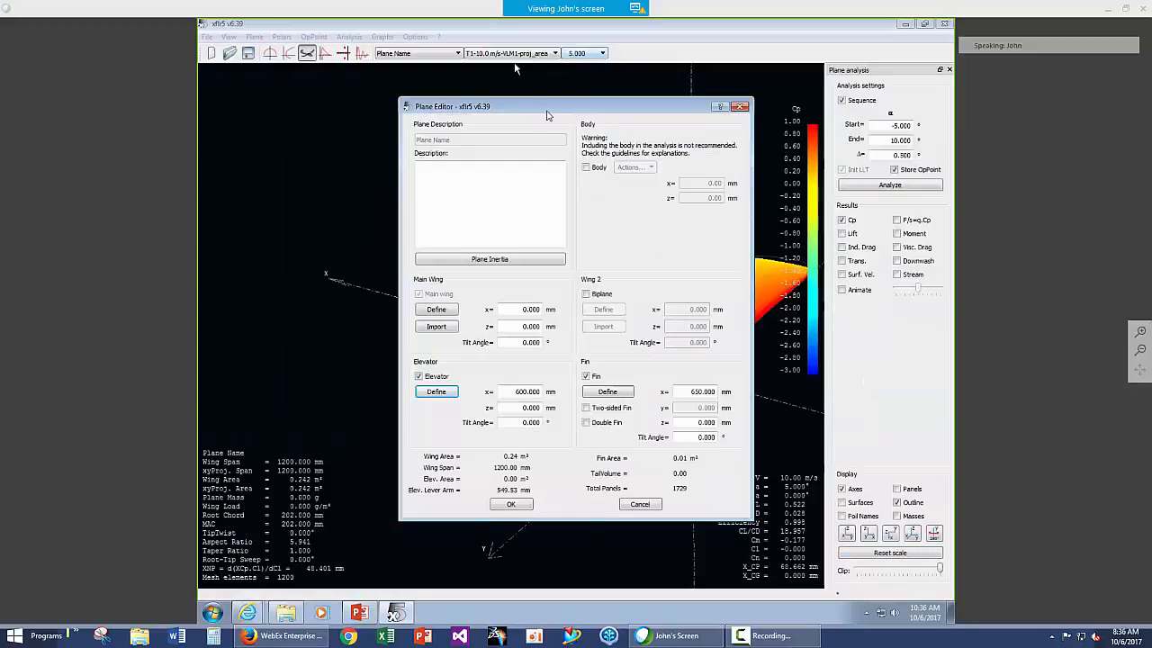
pyautogui.moveTo(547, 110)
pyautogui.mouseDown()
pyautogui.moveTo(761, 312)
pyautogui.moveTo(533, 146)
pyautogui.moveTo(526, 105)
pyautogui.mouseUp()
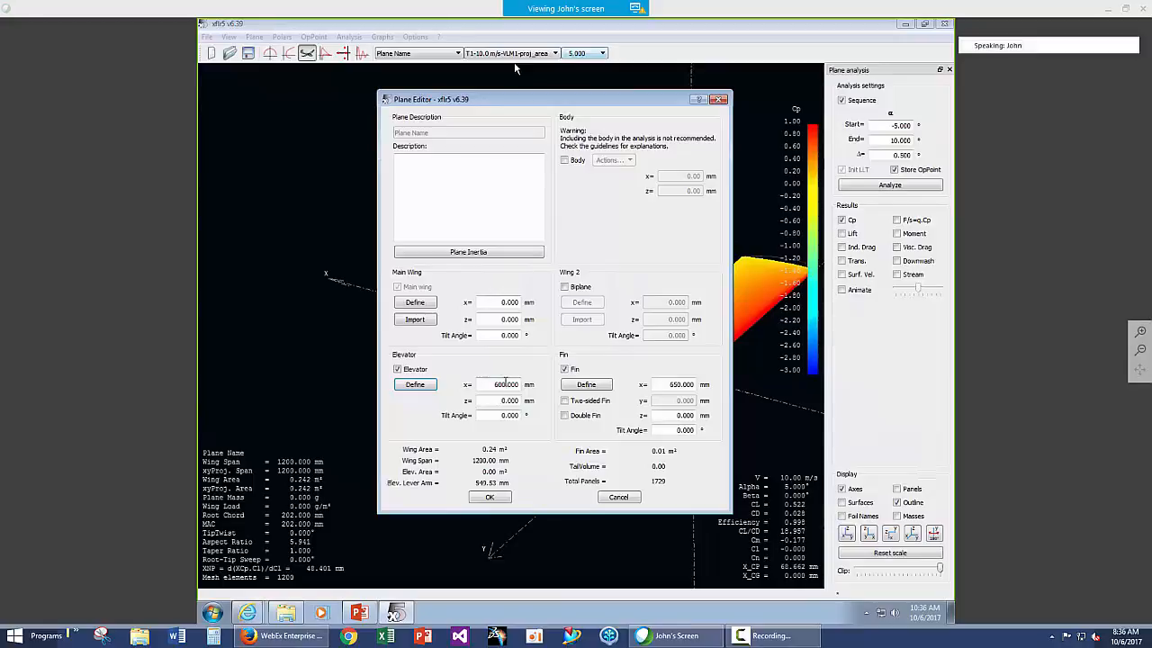
pyautogui.moveTo(505, 385); pyautogui.dragTo(473, 402)
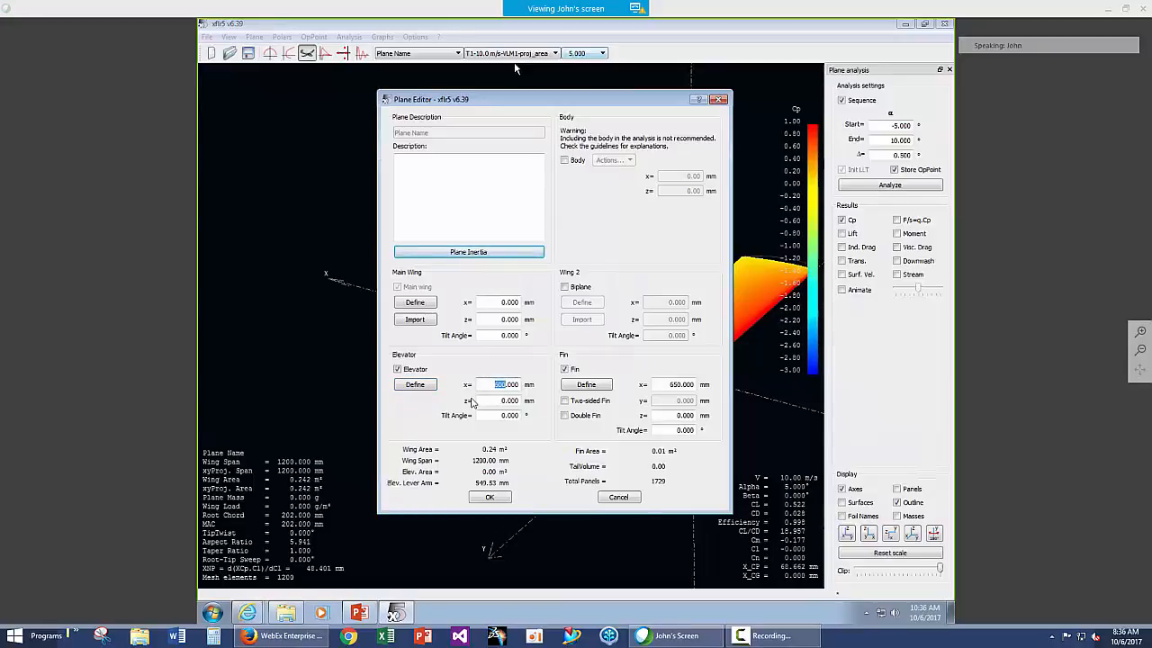
pyautogui.write('500')
# - Try the NACA 2412 foil on the elevator's root and tip sections, and close the Plane Editor without saving the changes
pyautogui.click(414, 385)
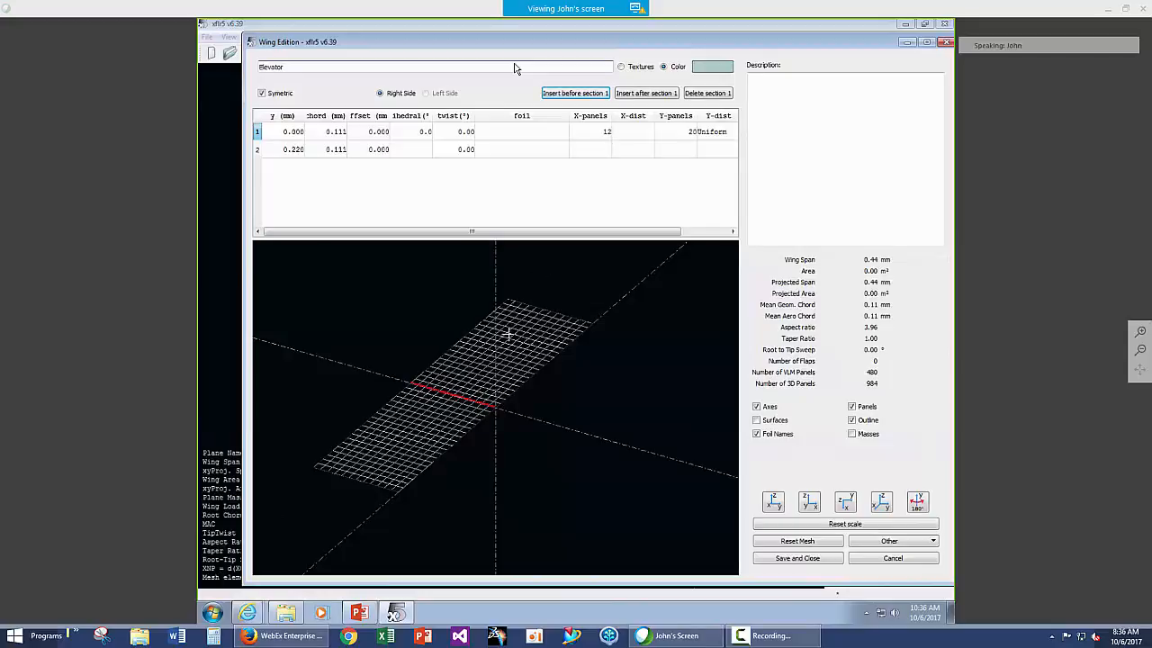
pyautogui.click(530, 140)
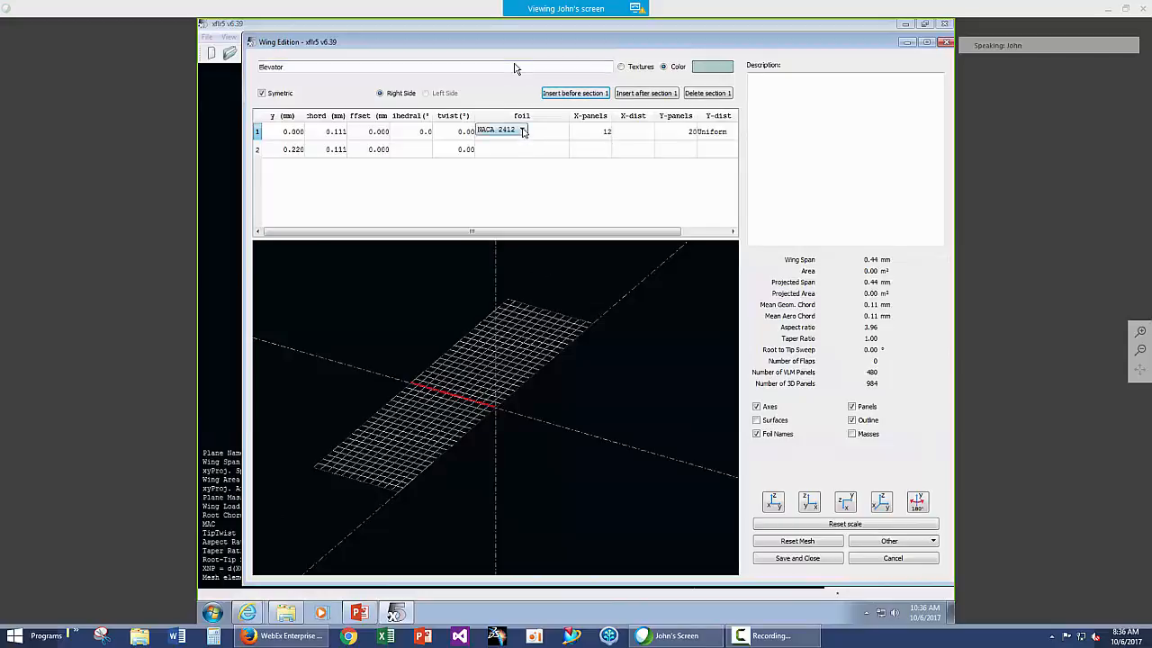
pyautogui.click(523, 131)
pyautogui.click(523, 131)
pyautogui.click(519, 149)
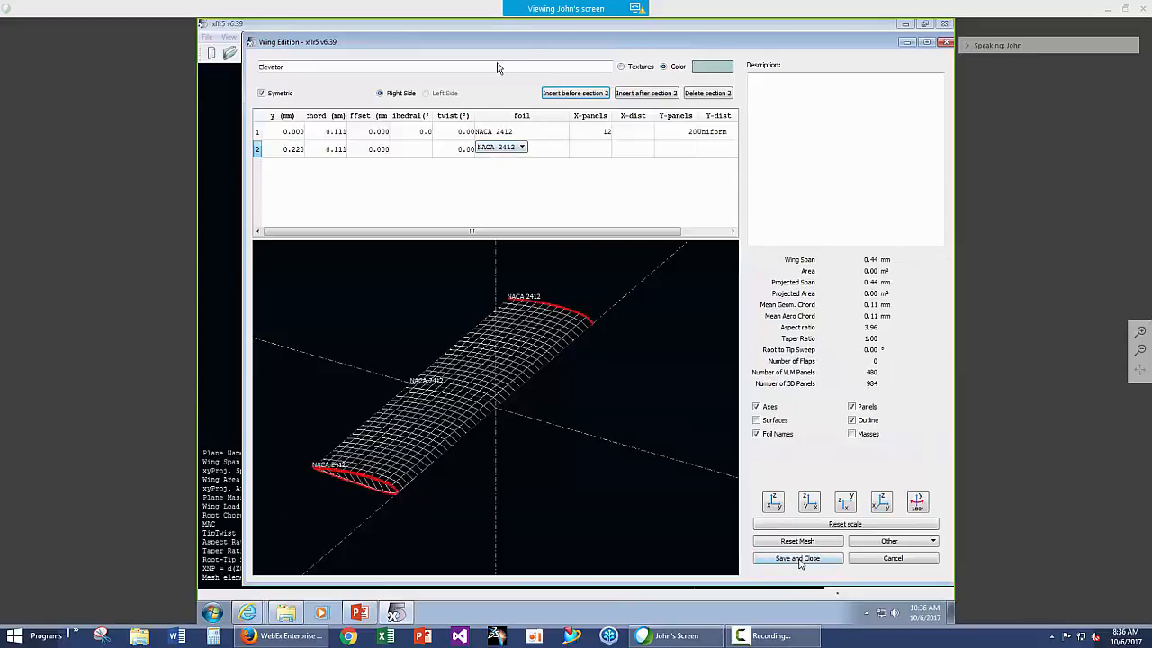
pyautogui.click(798, 559)
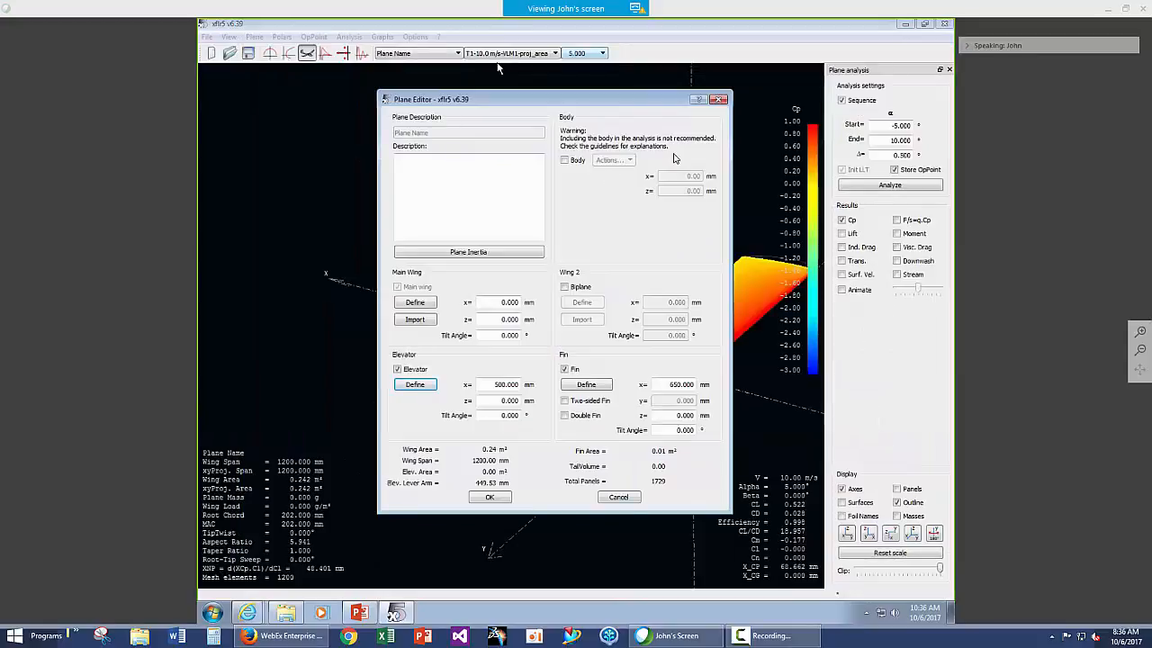
pyautogui.click(719, 99)
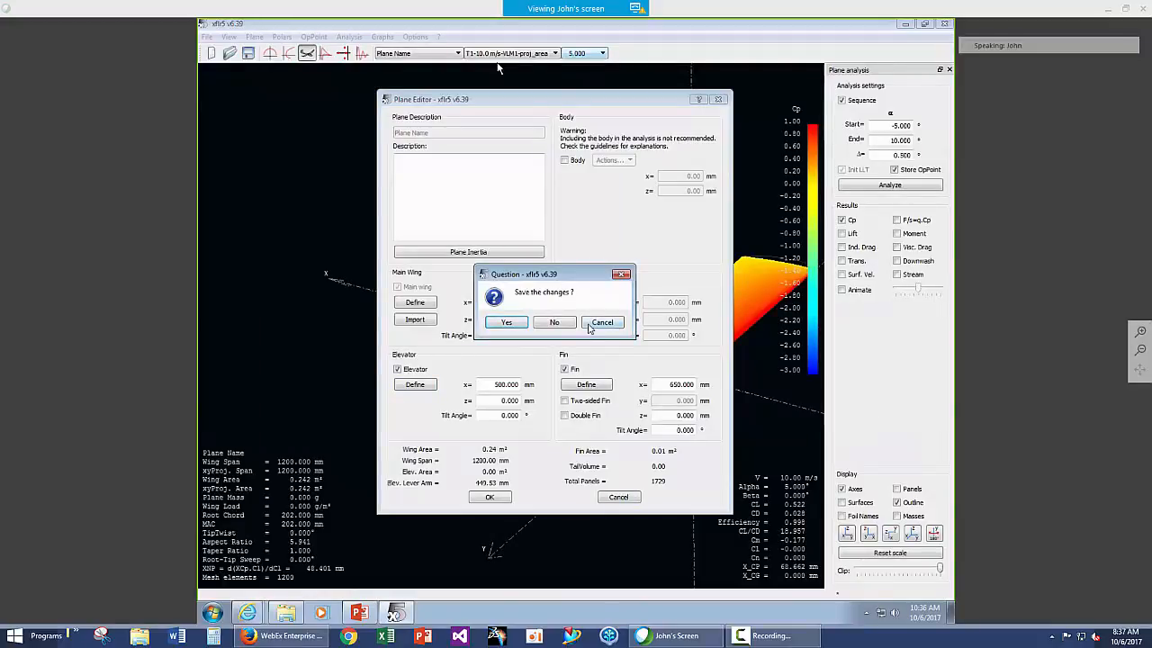
pyautogui.click(555, 323)
# - Create a NACA 0006 foil with 100 panels in Direct Foil Design
pyautogui.click(206, 38)
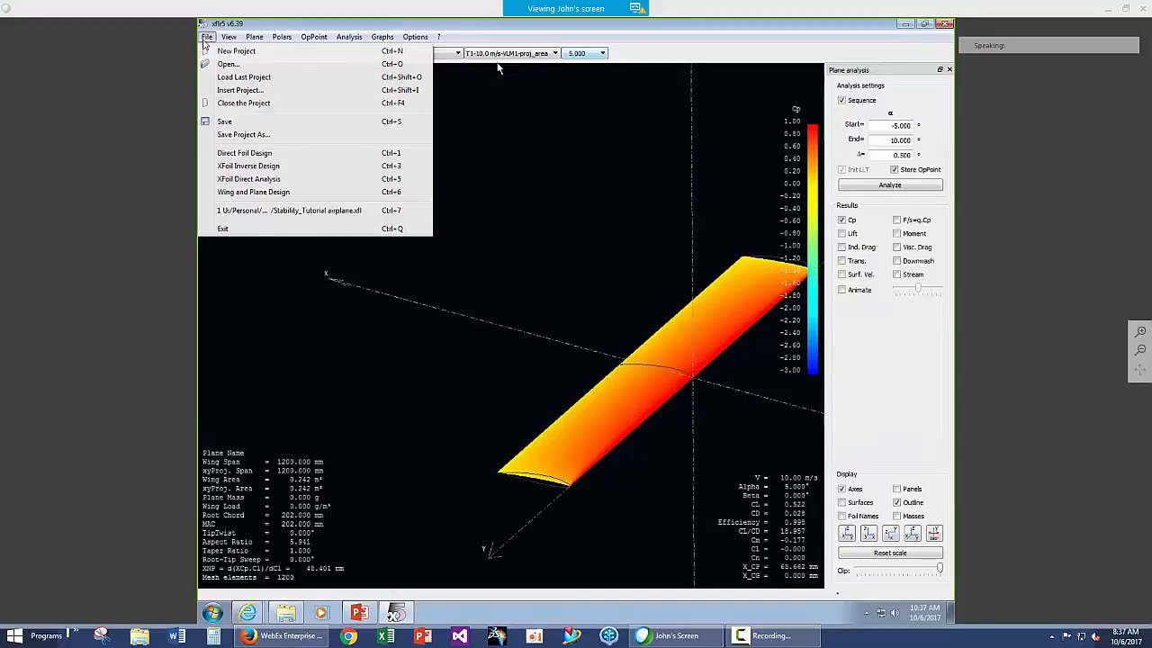
pyautogui.click(243, 154)
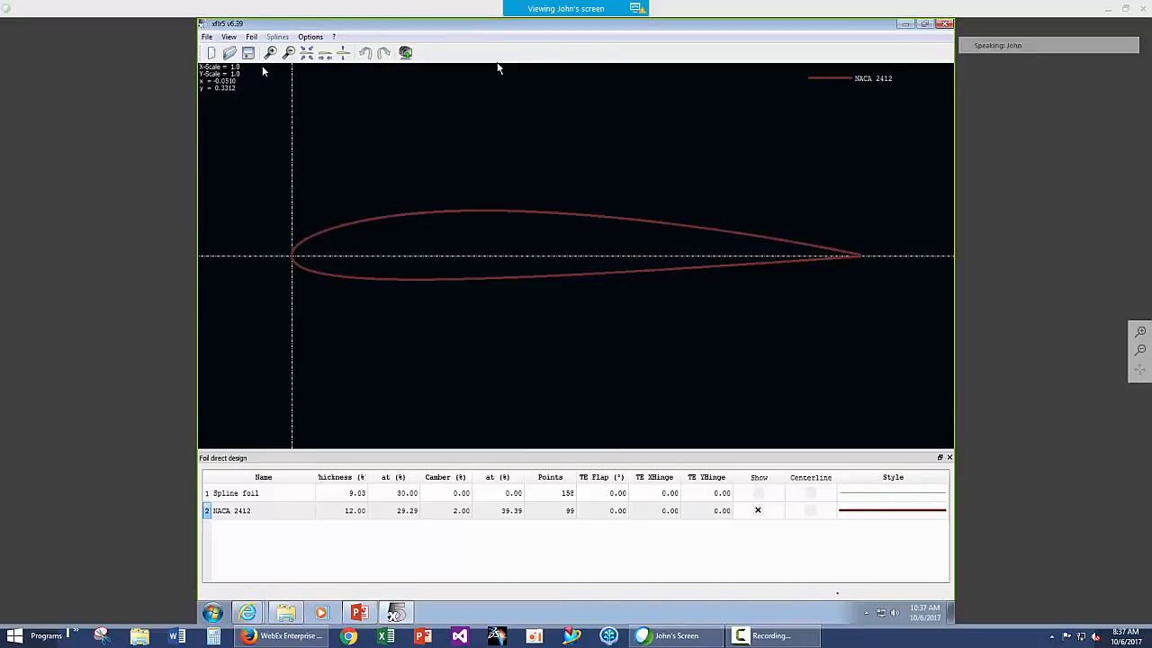
pyautogui.click(251, 36)
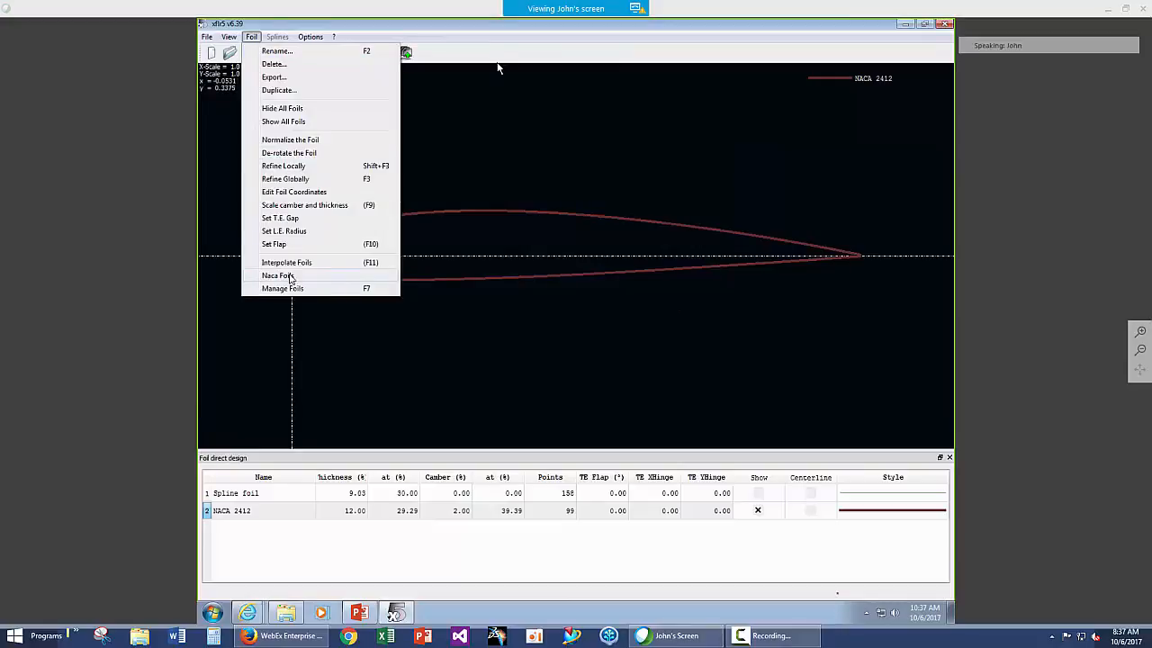
pyautogui.click(289, 275)
pyautogui.press('BackSpace')
pyautogui.press('BackSpace')
pyautogui.press('BackSpace')
pyautogui.press('BackSpace')
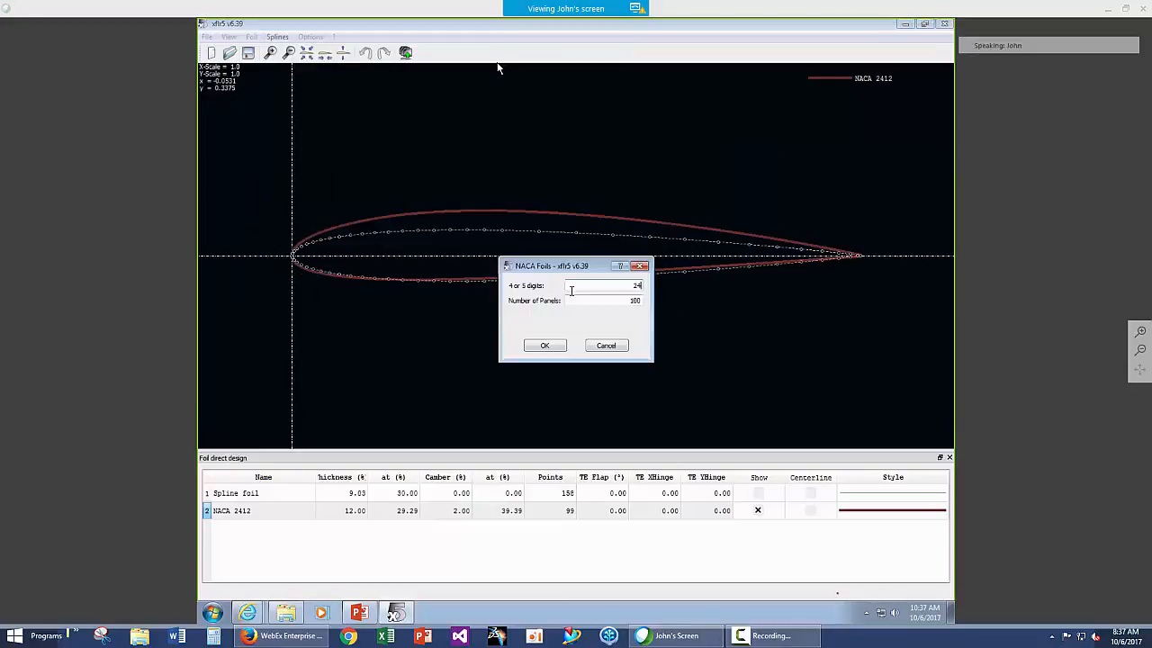
pyautogui.write('0006')
pyautogui.click(529, 347)
pyautogui.click(527, 378)
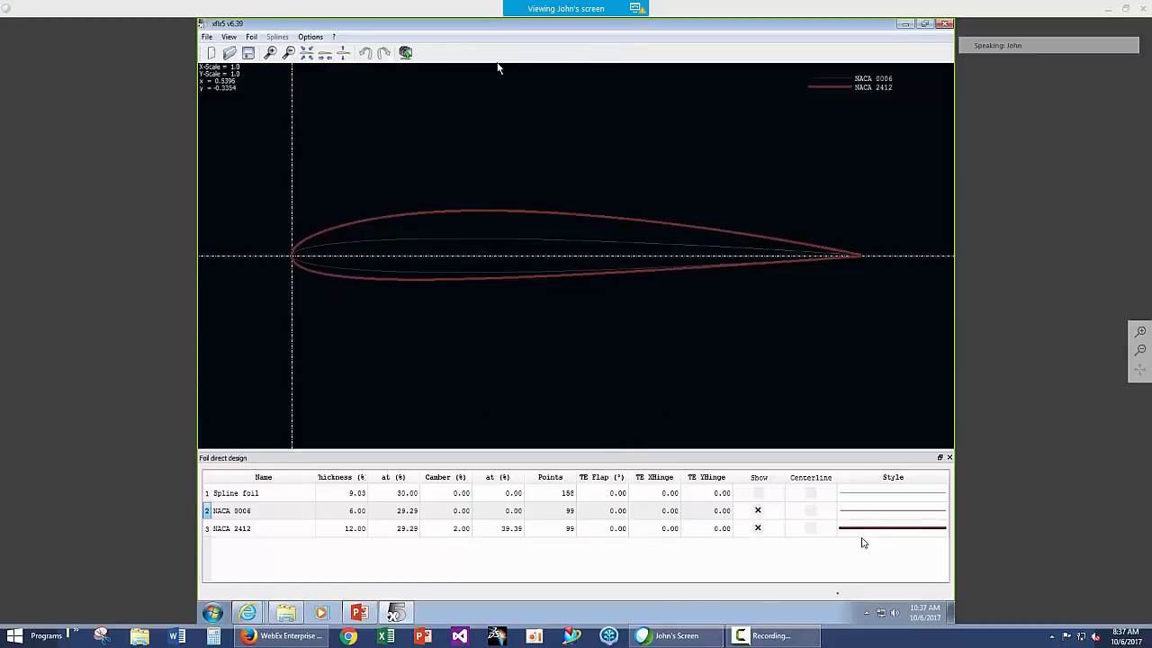
# - Set the NACA 2412 foil curve to the second-thickest line width
pyautogui.doubleClick(861, 531)
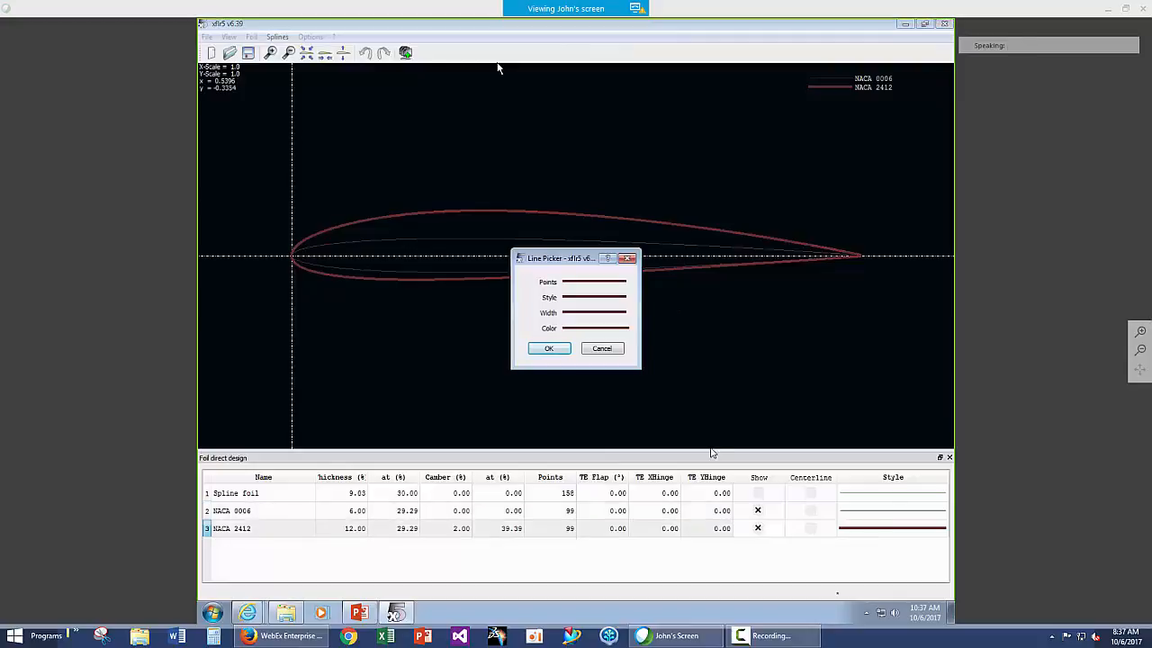
pyautogui.click(565, 350)
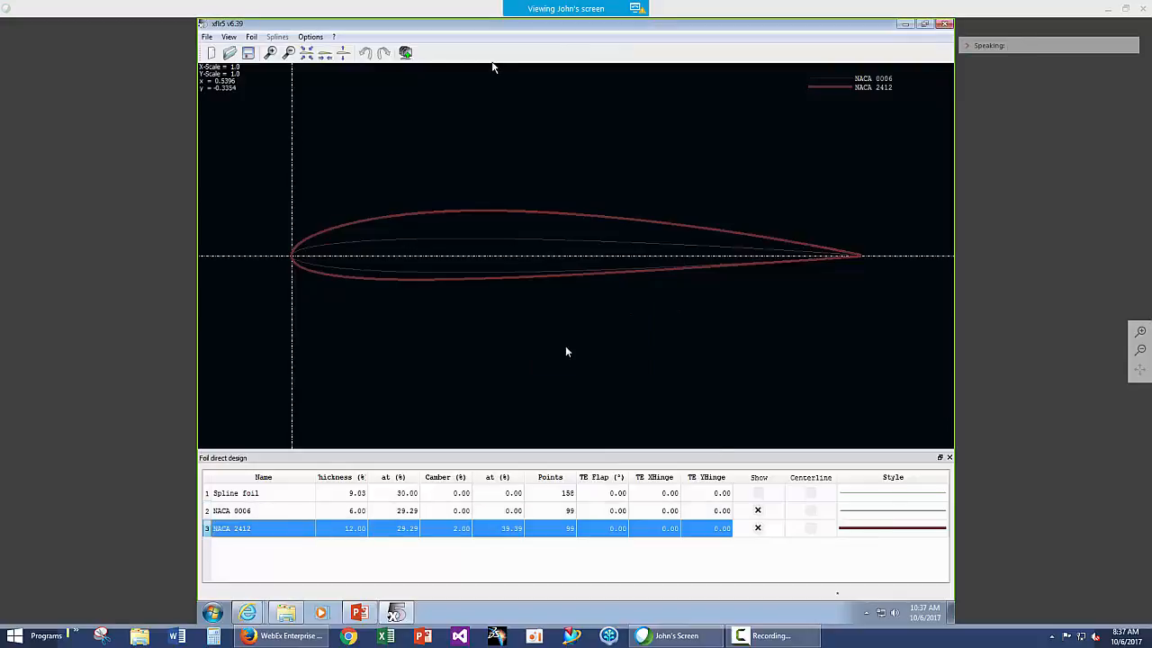
pyautogui.doubleClick(843, 531)
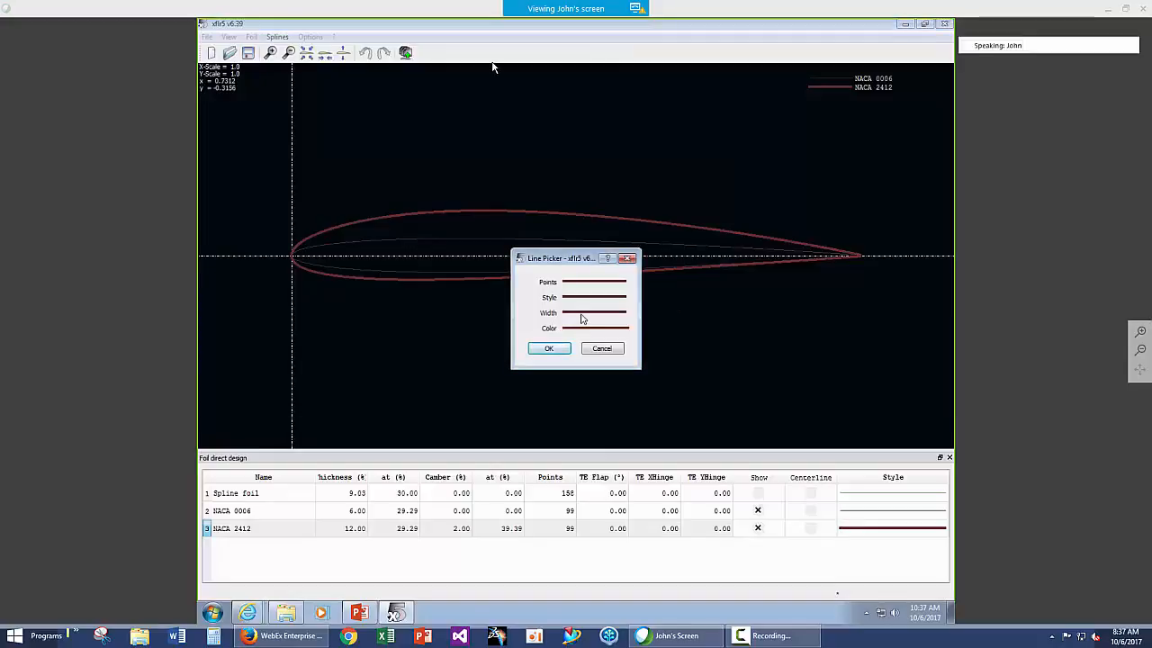
pyautogui.click(581, 322)
pyautogui.click(570, 350)
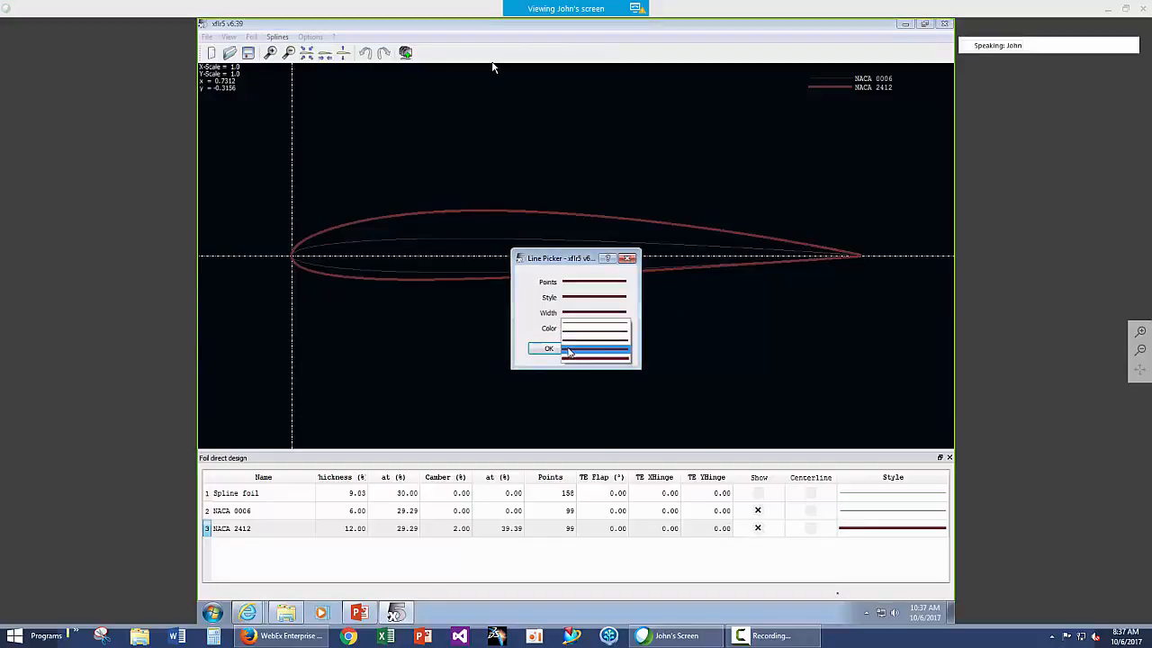
pyautogui.click(546, 350)
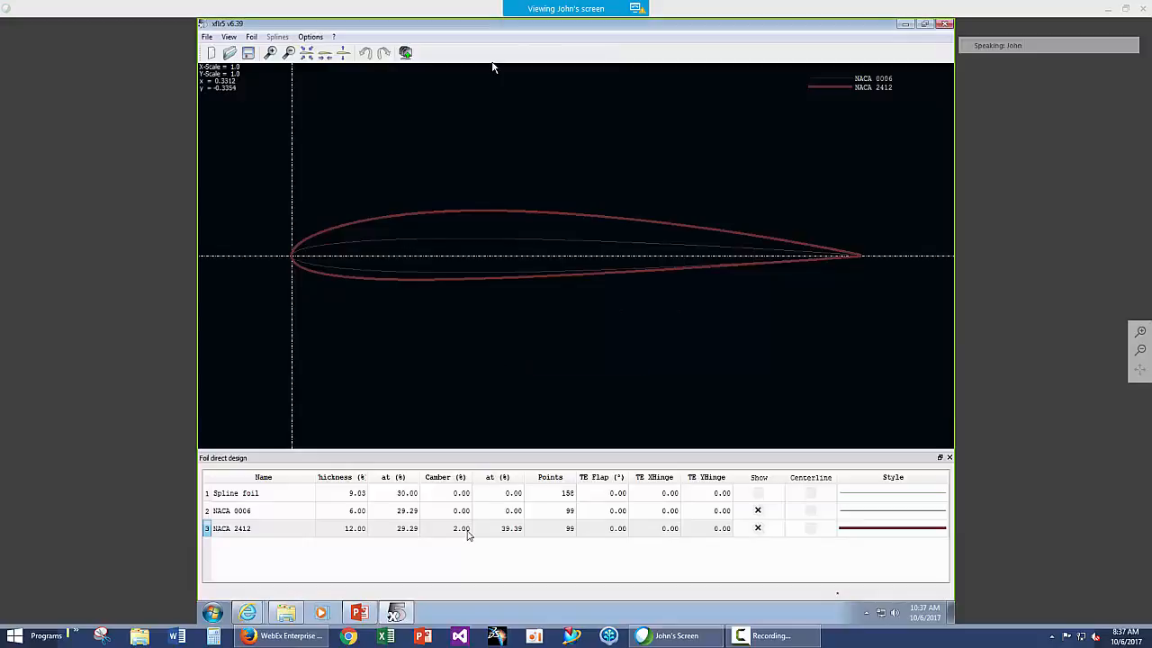
# - Set the NACA 0006 foil curve to the second-thickest line width
pyautogui.click(661, 511)
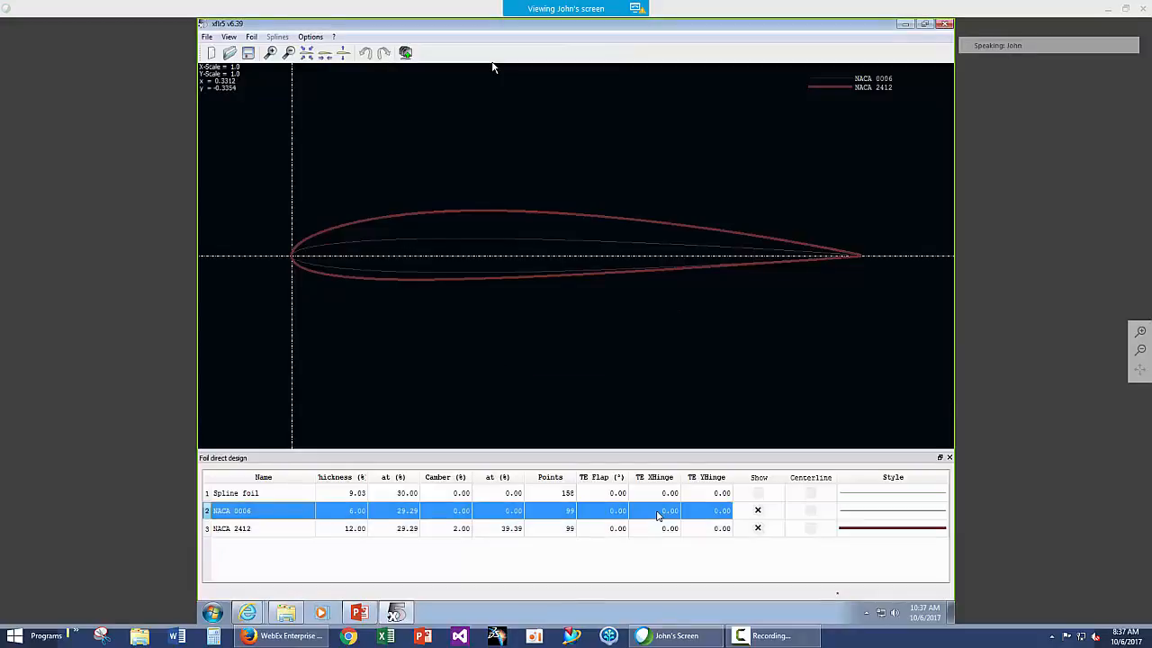
pyautogui.click(837, 526)
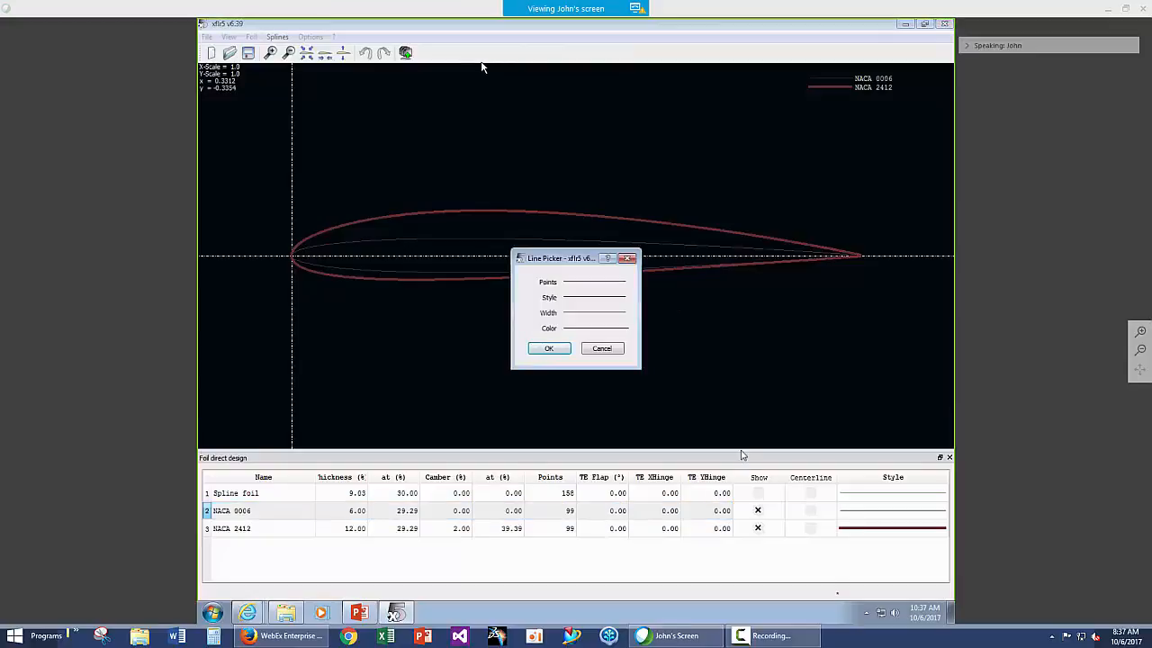
pyautogui.click(573, 314)
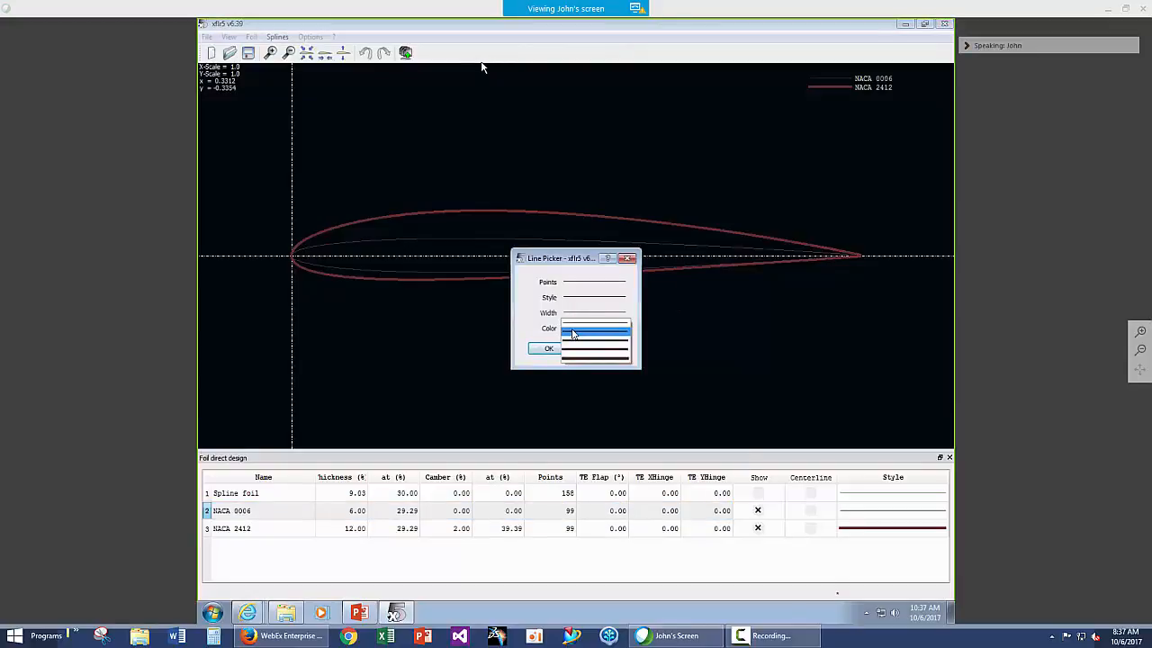
pyautogui.click(587, 351)
pyautogui.click(548, 348)
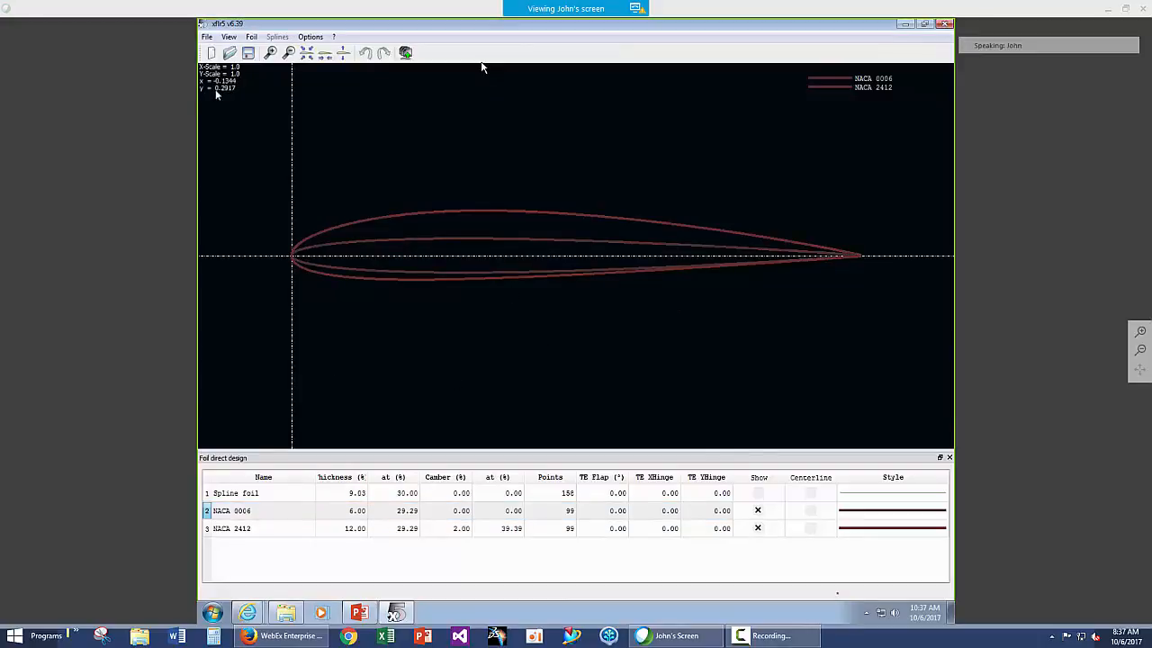
# - Set up a batch analysis of NACA 0006 in XFoil Direct Analysis with Reynolds numbers from 40,000 to 160,000
pyautogui.click(206, 37)
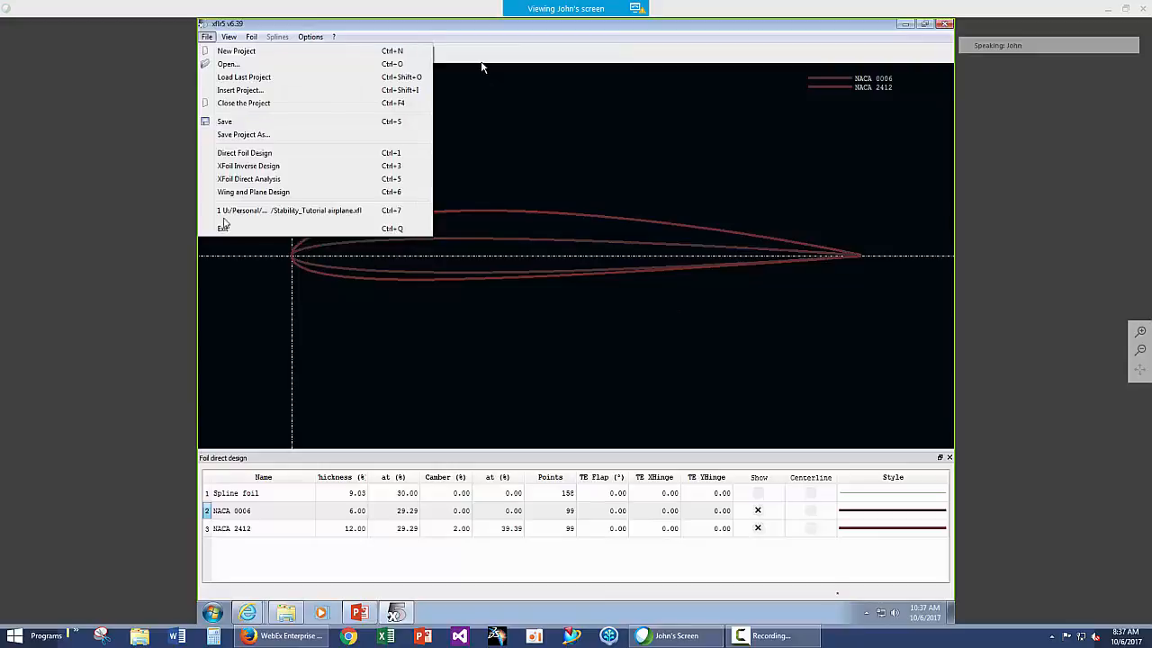
pyautogui.click(248, 178)
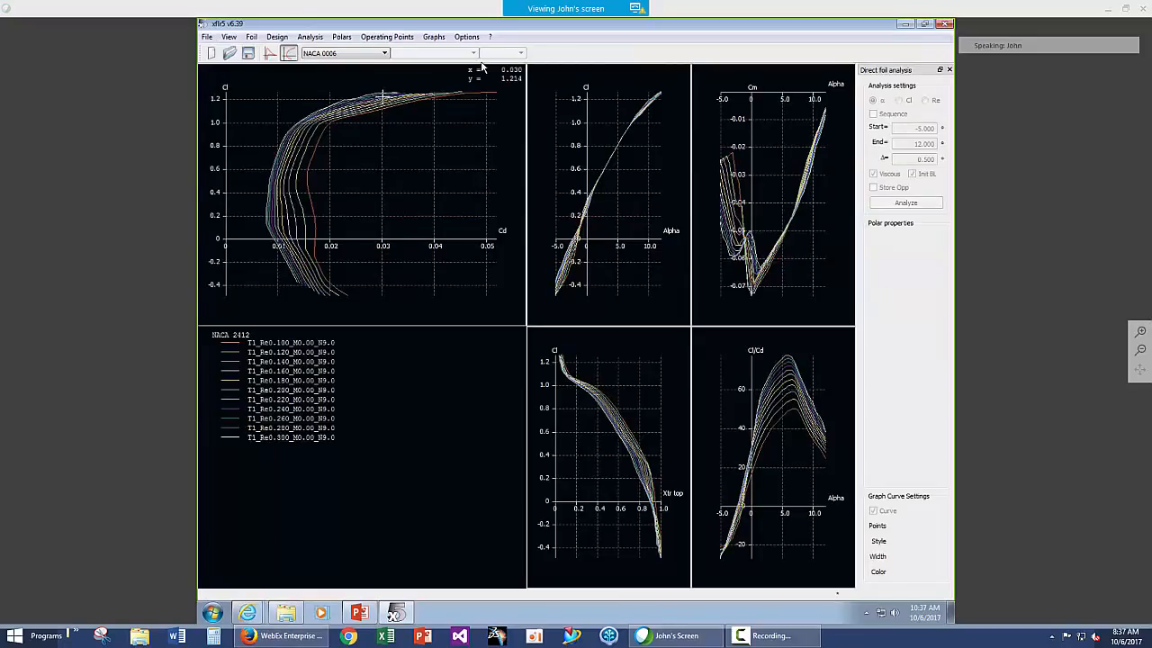
pyautogui.click(310, 36)
pyautogui.click(333, 64)
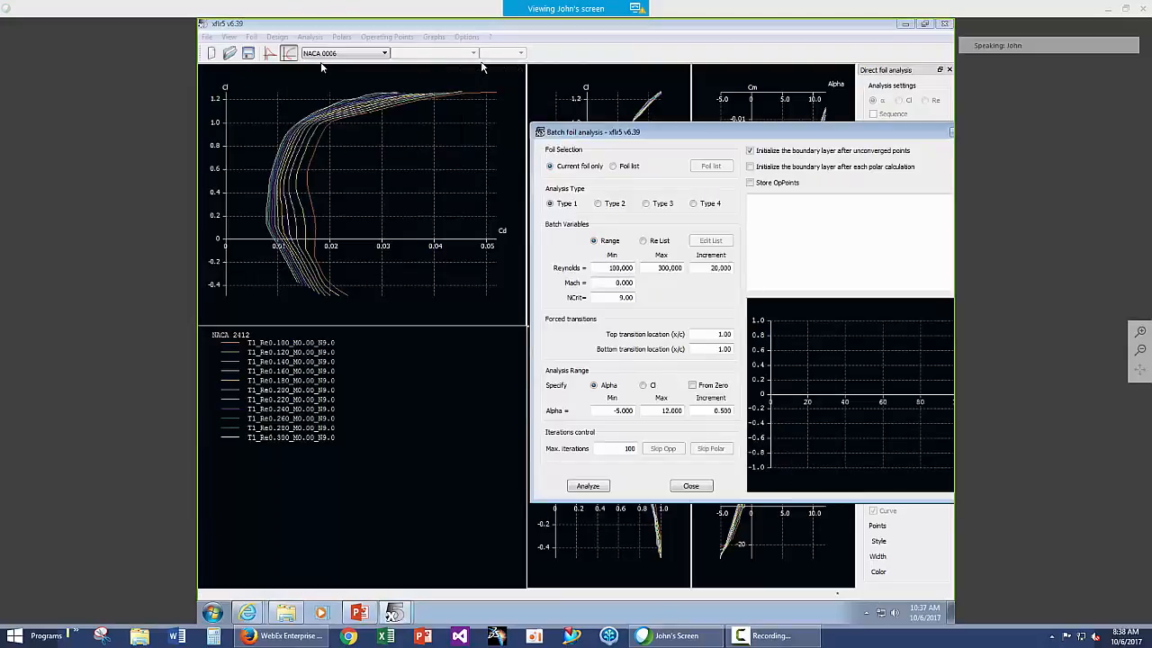
pyautogui.moveTo(684, 133); pyautogui.dragTo(544, 83)
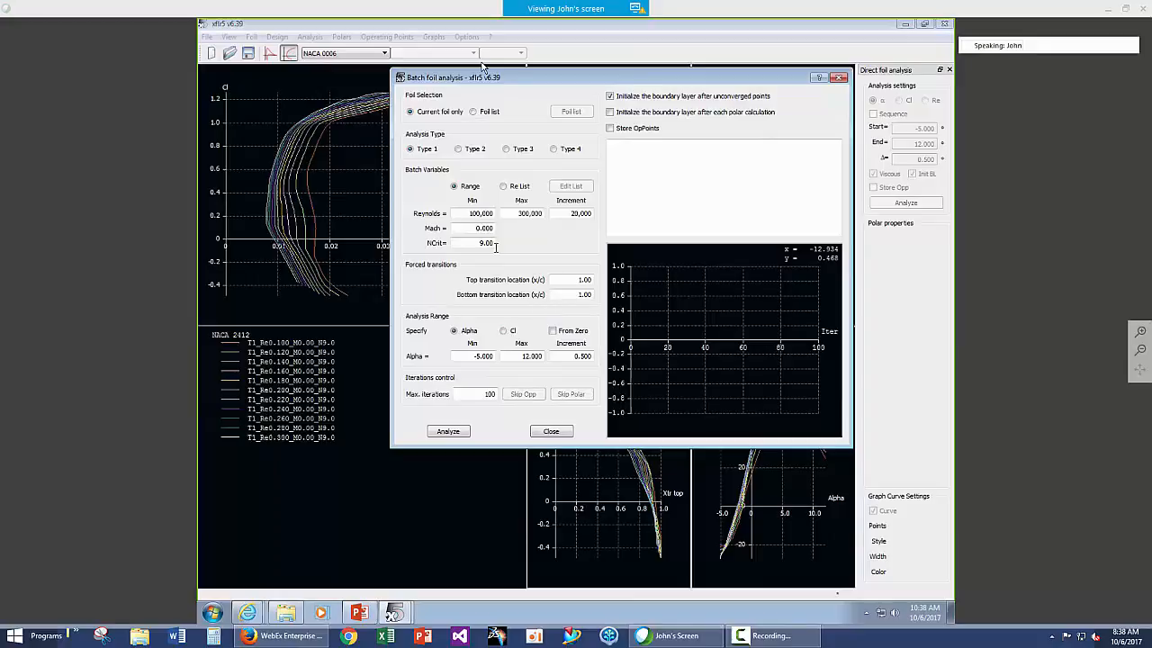
pyautogui.click(477, 213)
pyautogui.write('400')
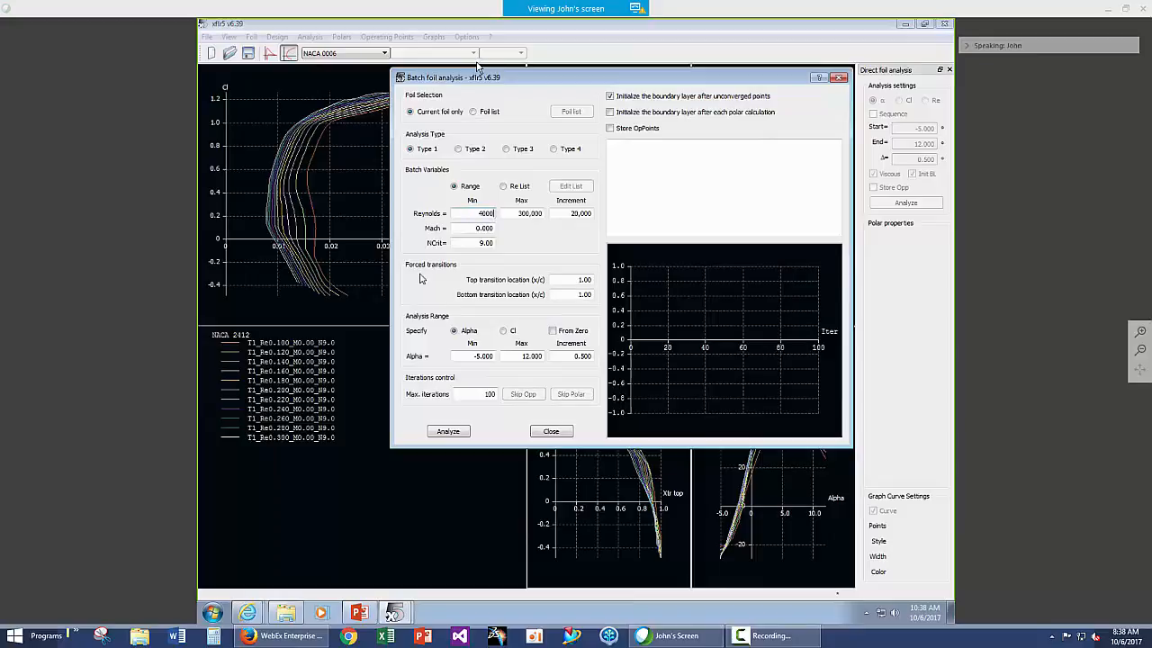
pyautogui.click(544, 213)
pyautogui.doubleClick(544, 214)
pyautogui.write('1')
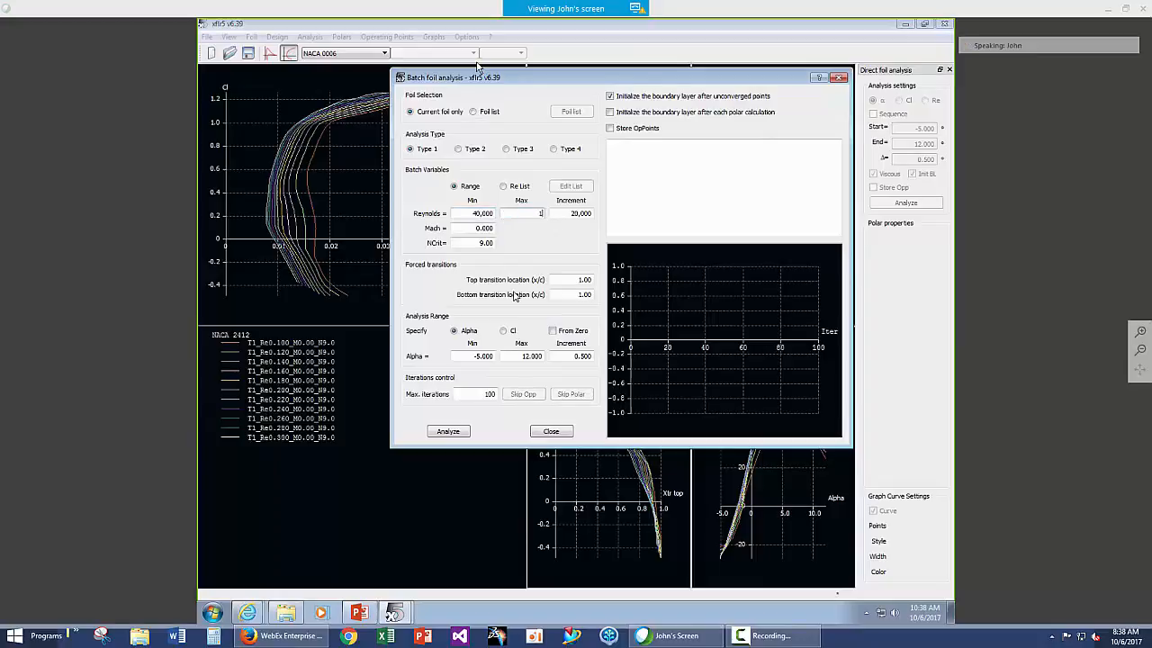
pyautogui.write('60000')
# - Set the maximum alpha to 5°, run the batch analysis for NACA 0006, and close the analysis dialog
pyautogui.click(530, 356)
pyautogui.press('BackSpace')
pyautogui.press('BackSpace')
pyautogui.press('BackSpace')
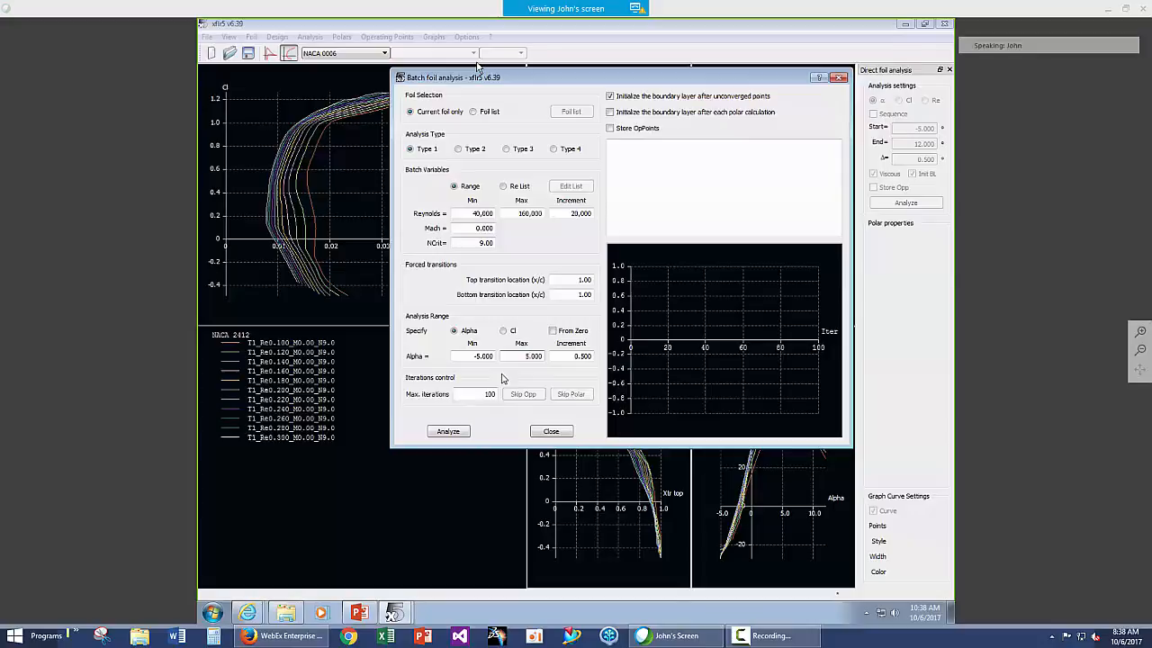
pyautogui.click(448, 431)
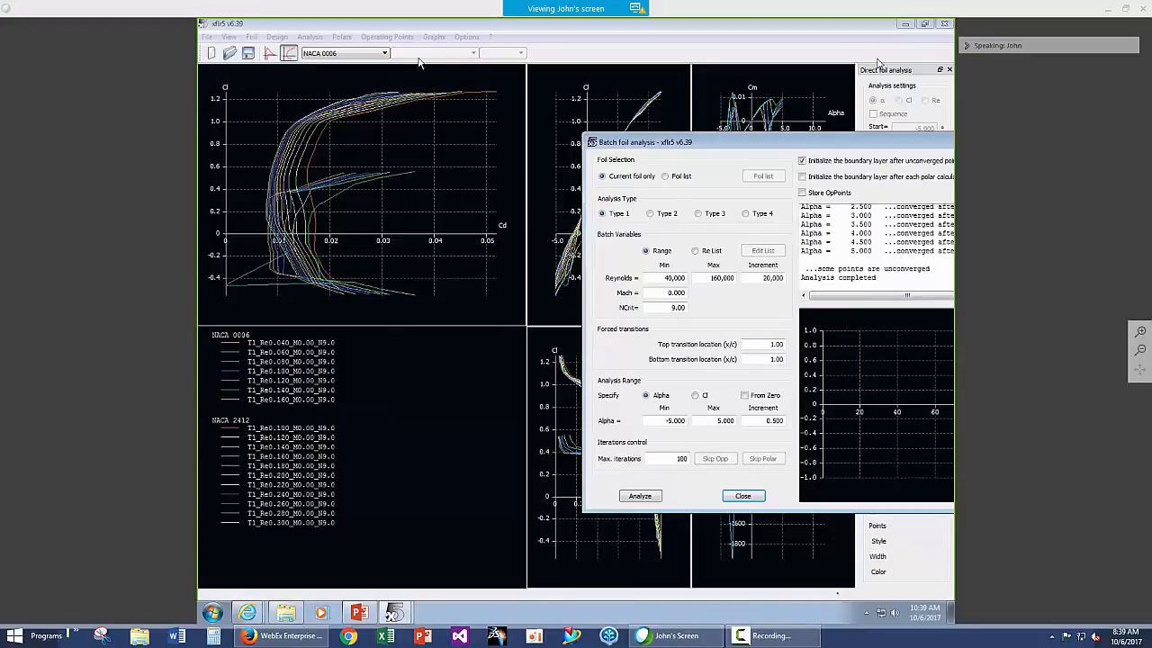
pyautogui.moveTo(752, 145); pyautogui.dragTo(712, 195)
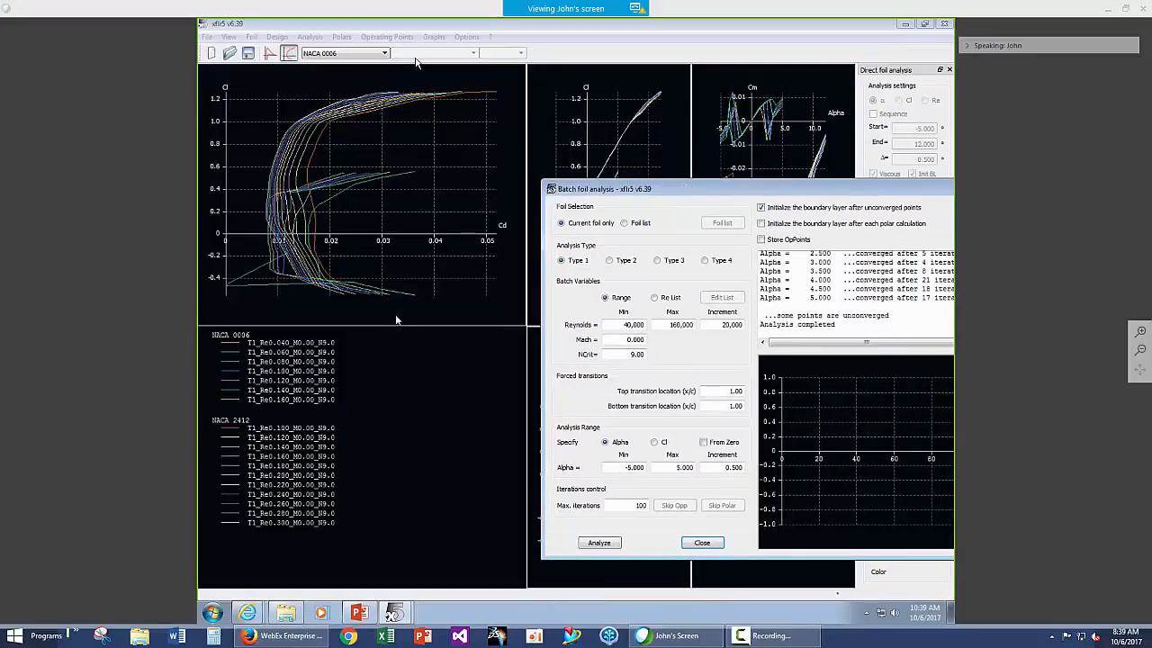
pyautogui.moveTo(700, 190); pyautogui.dragTo(462, 111)
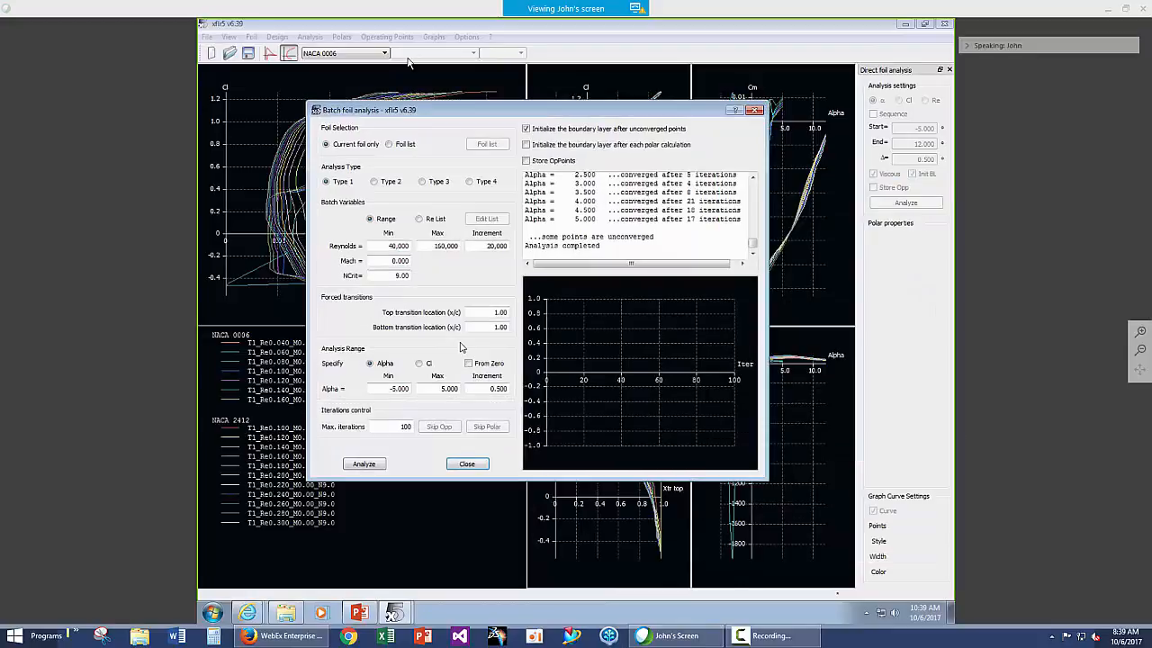
pyautogui.click(467, 463)
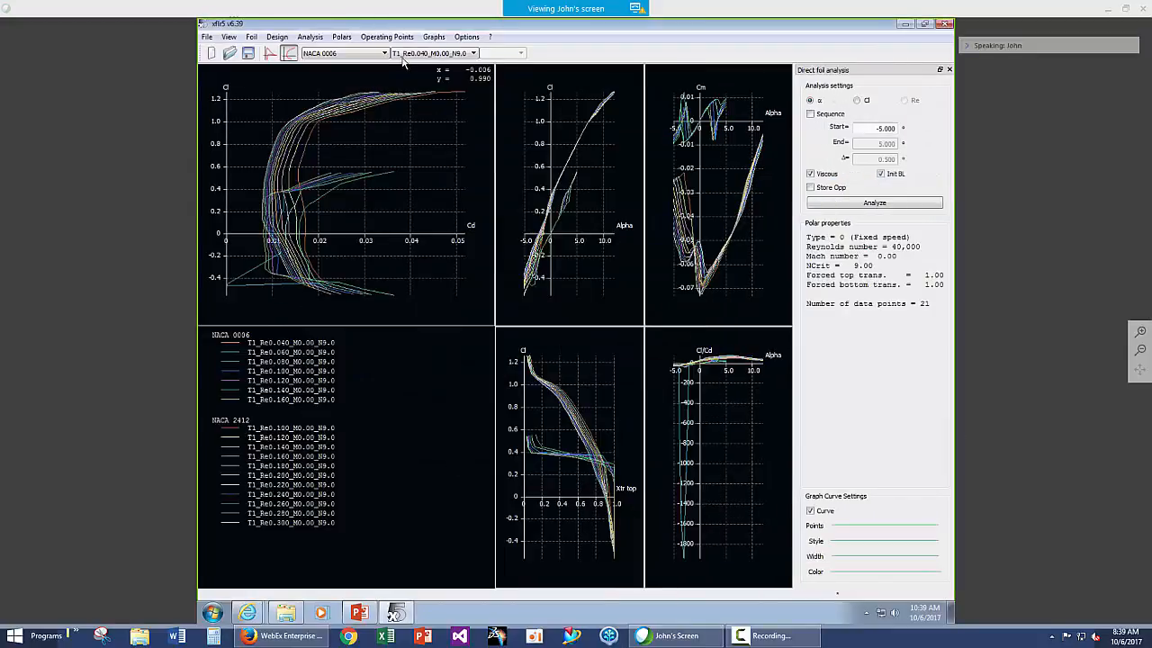
# - Return to Wing and Plane Design
pyautogui.click(207, 37)
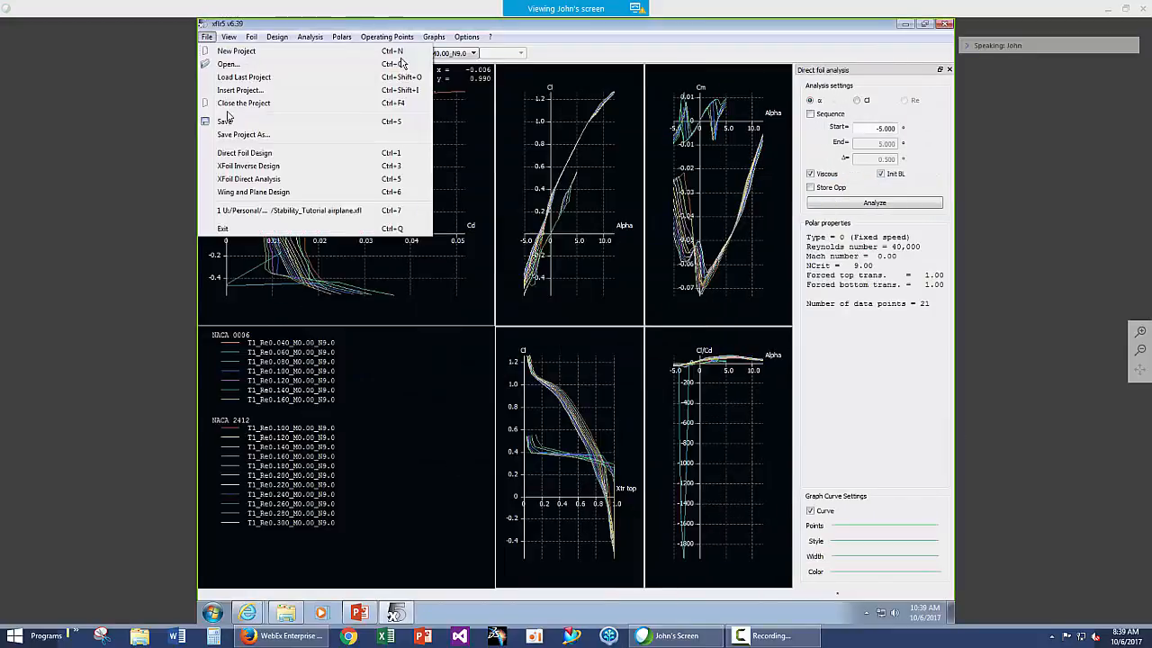
pyautogui.click(231, 193)
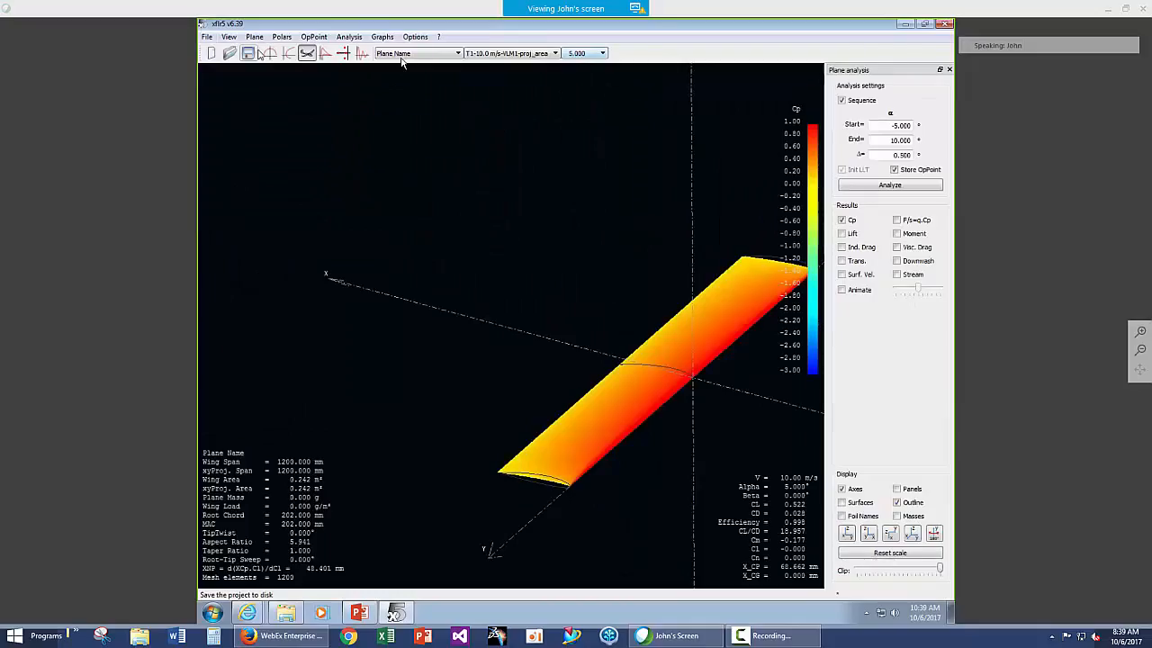
# - Edit the current plane, enabling an elevator at x = 500 mm and a fin
pyautogui.click(255, 37)
pyautogui.moveTo(279, 90)
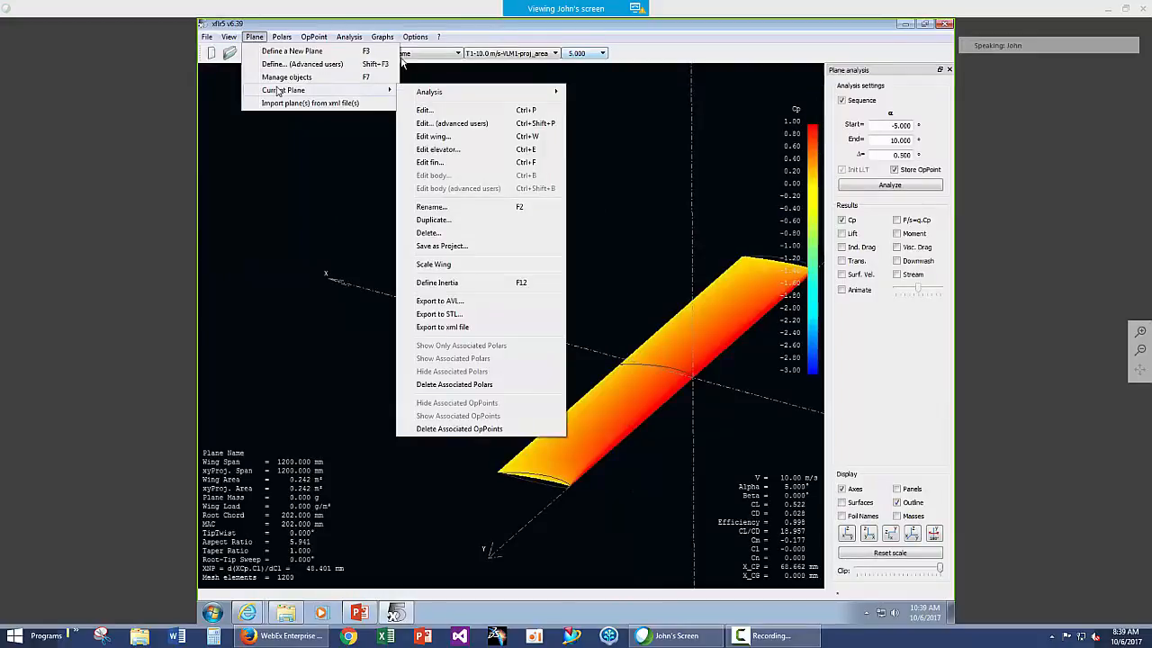
pyautogui.click(430, 110)
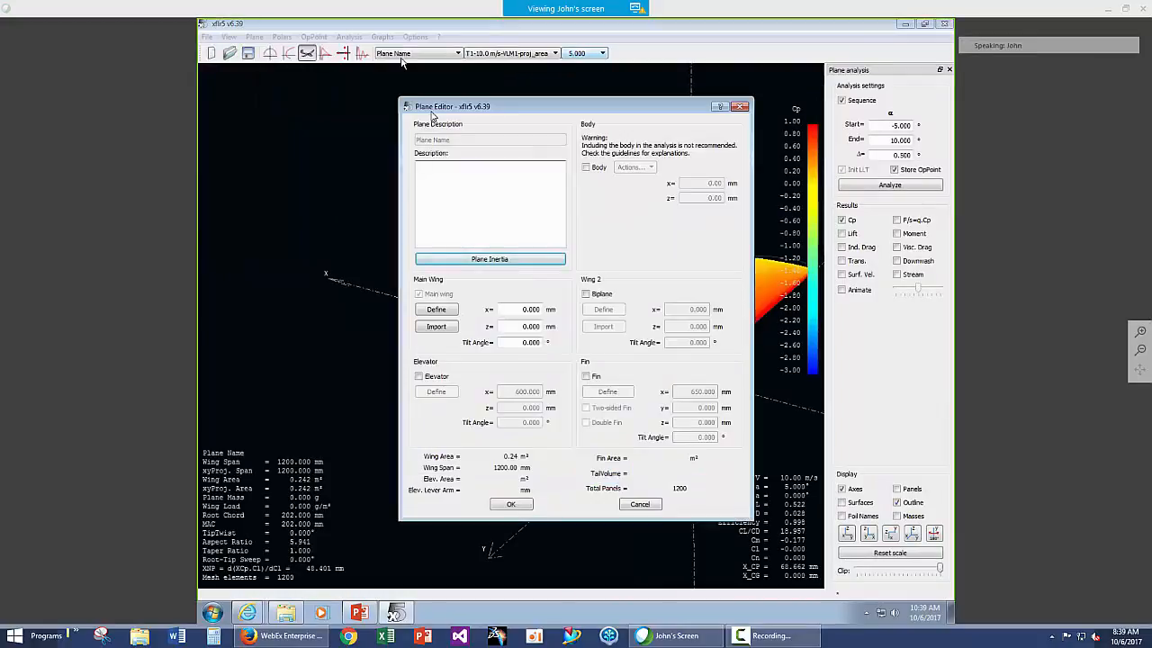
pyautogui.click(420, 377)
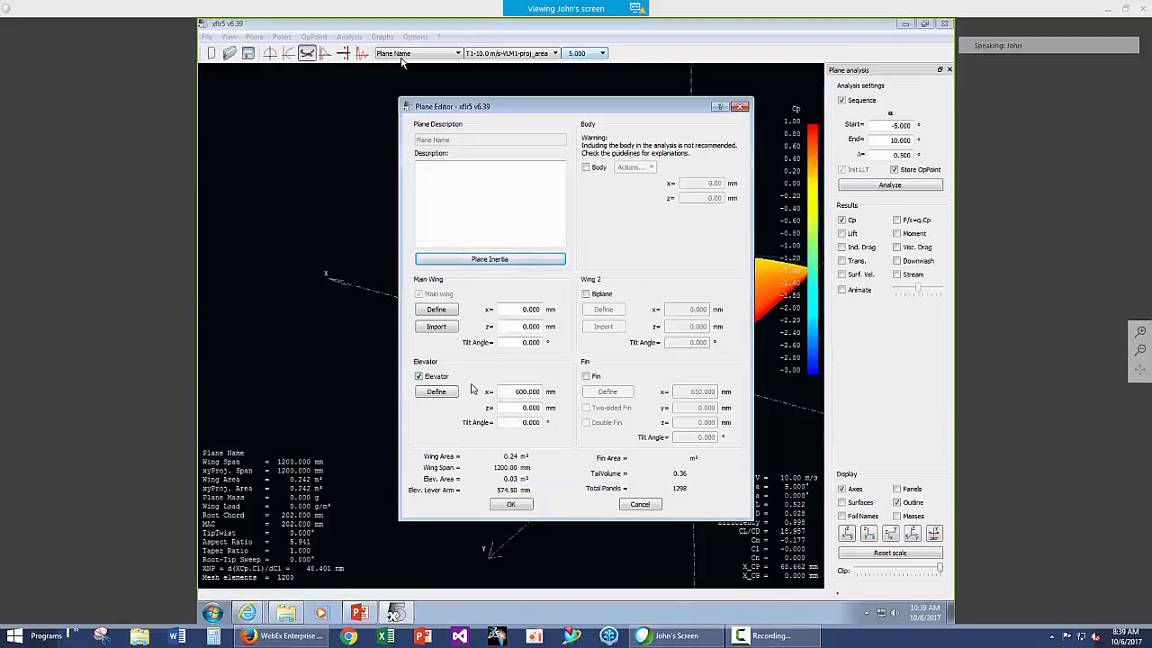
pyautogui.click(586, 377)
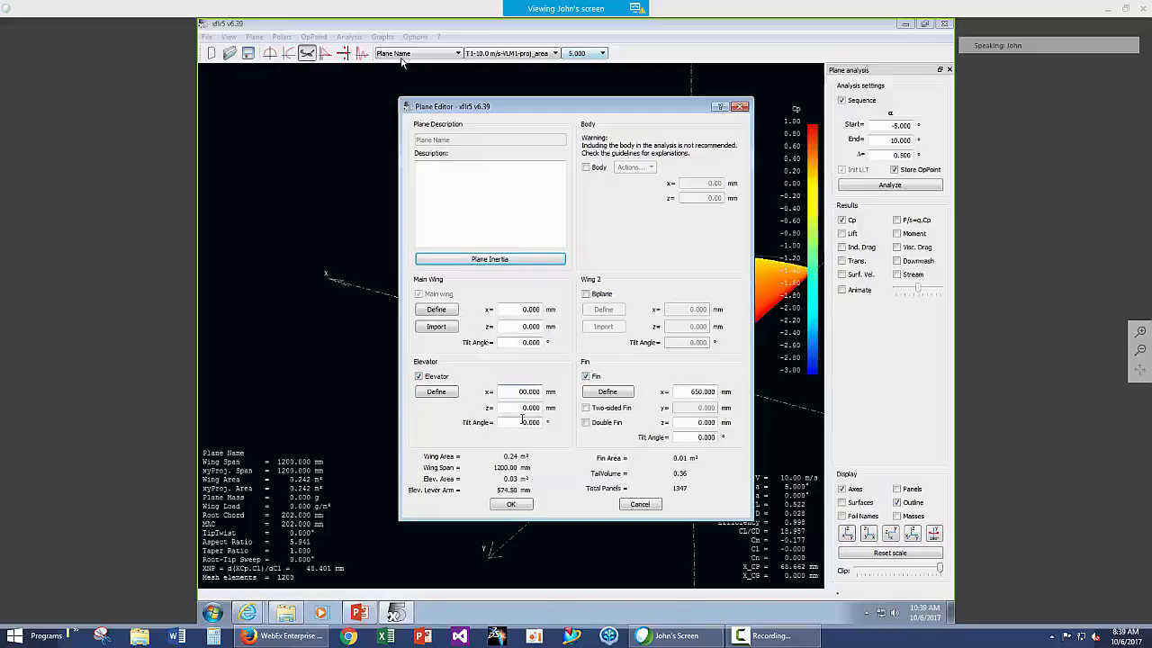
# - Define the elevator with a chord of 111 mm at both section 1 and section 2
pyautogui.click(442, 395)
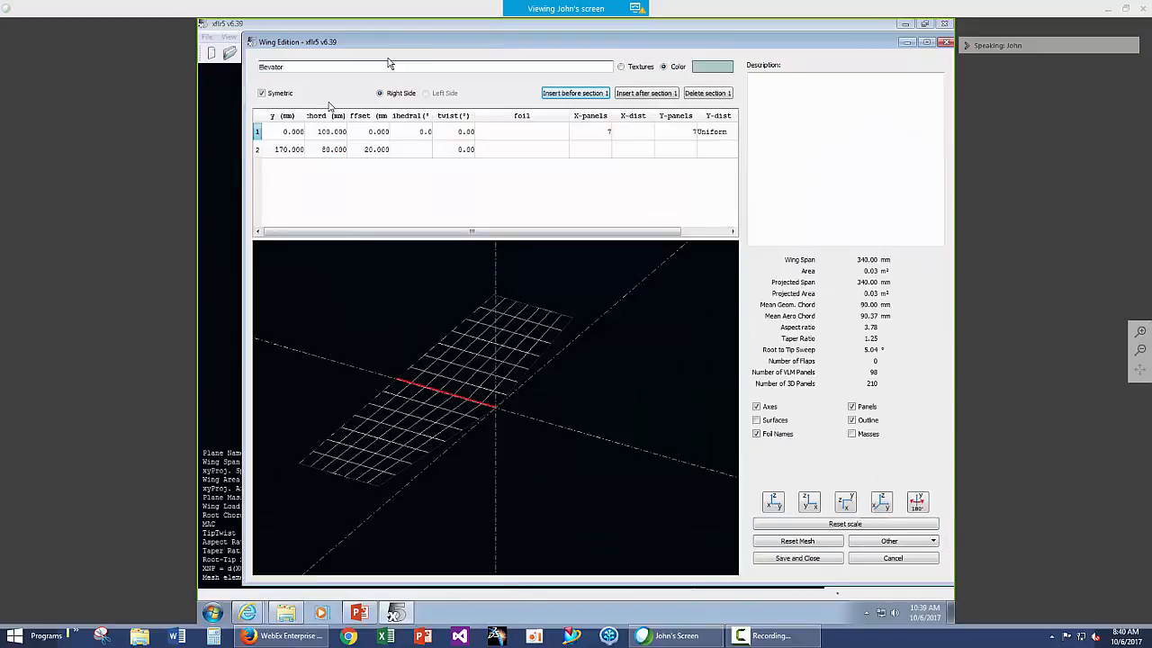
pyautogui.doubleClick(340, 135)
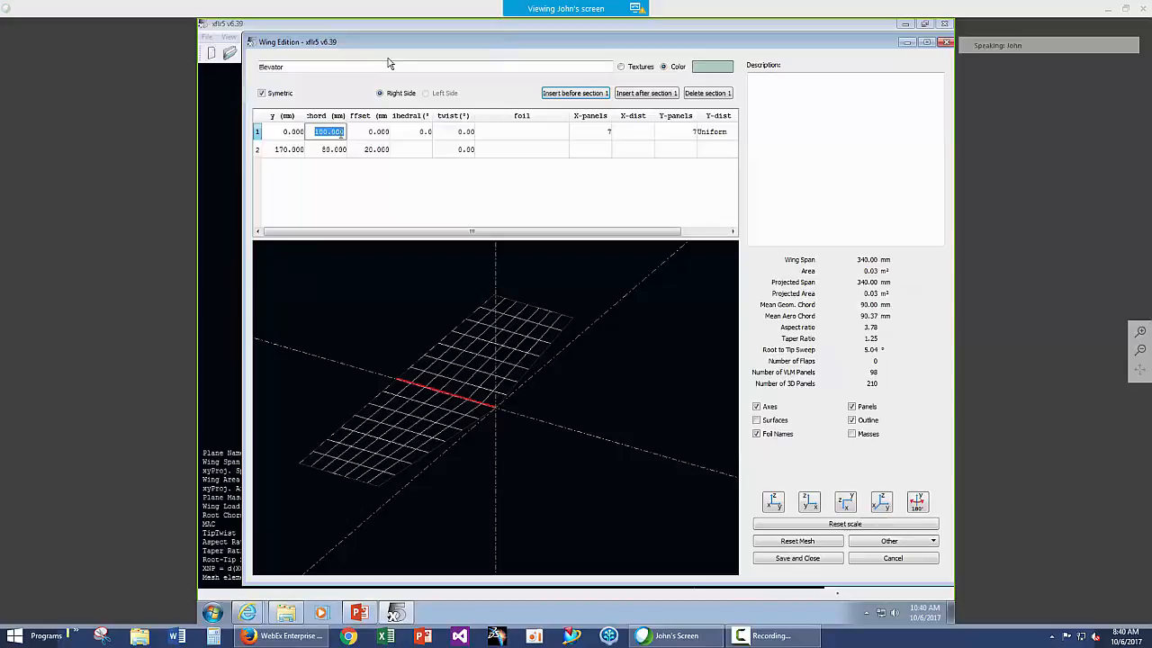
pyautogui.press('BackSpace')
pyautogui.write('111')
pyautogui.click(339, 150)
pyautogui.write('1')
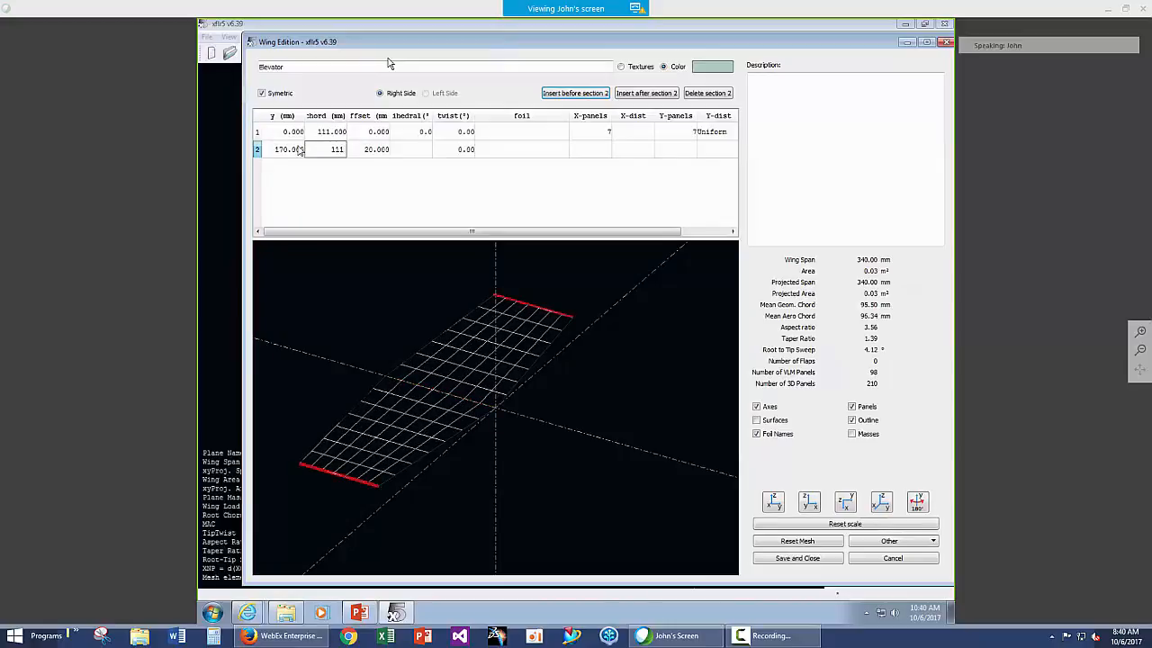
# - Set the elevator's section 2 y position to 0.22 mm and its offset to 0 mm
pyautogui.doubleClick(298, 148)
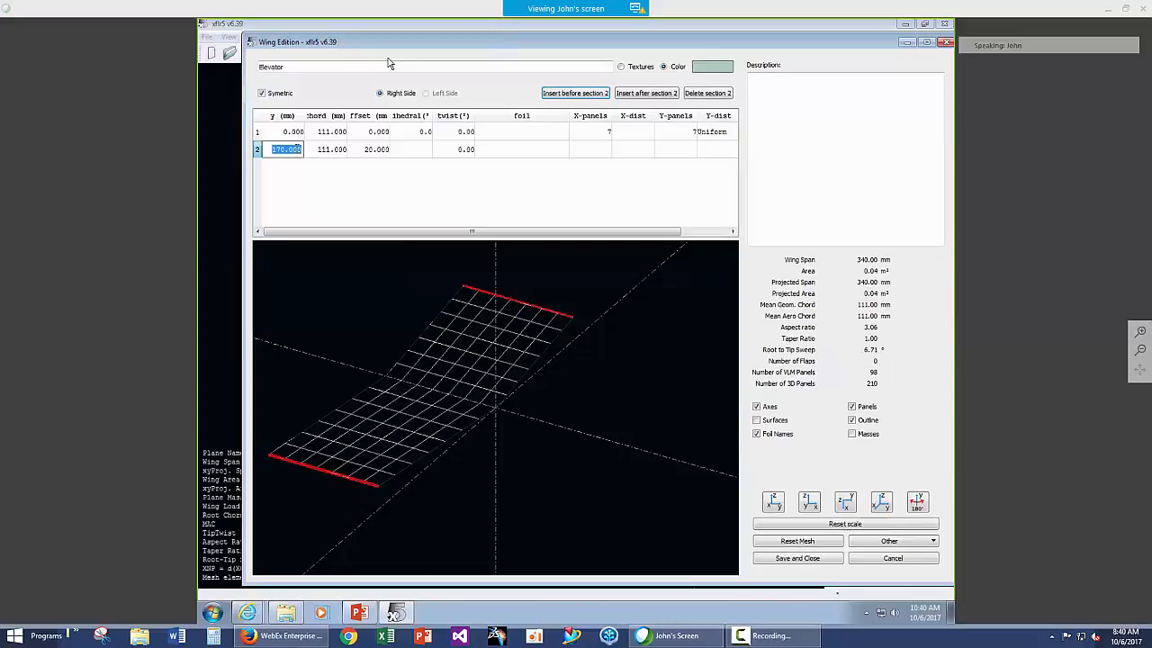
pyautogui.press('BackSpace')
pyautogui.write('3')
pyautogui.click(367, 152)
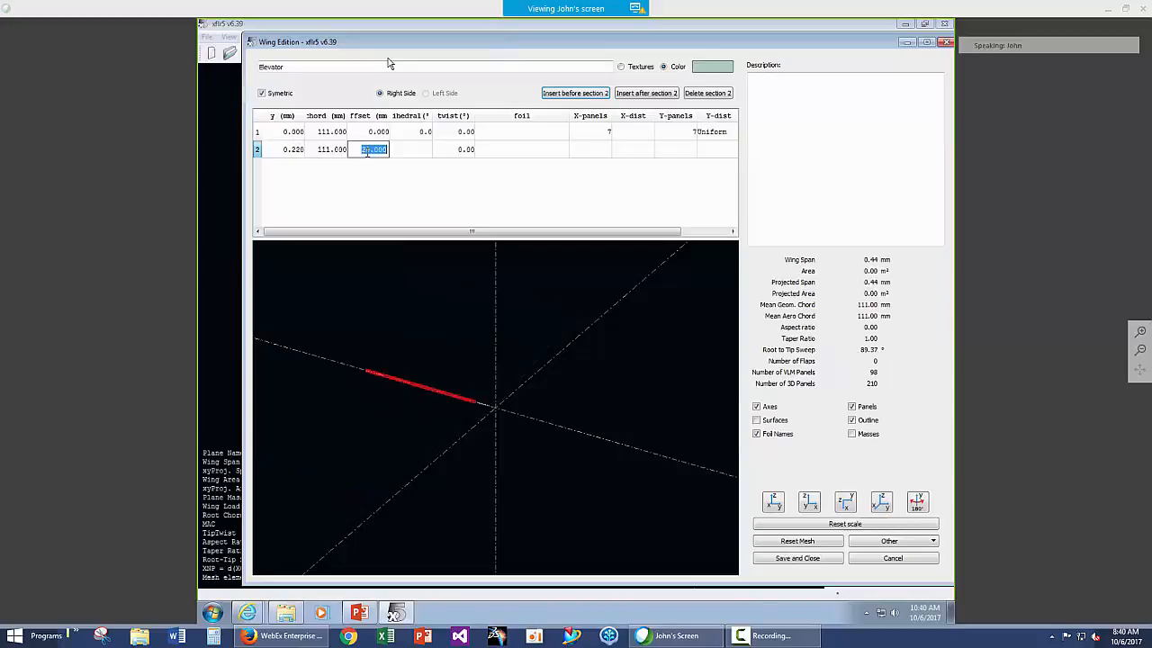
pyautogui.write('0')
pyautogui.press('Tab')
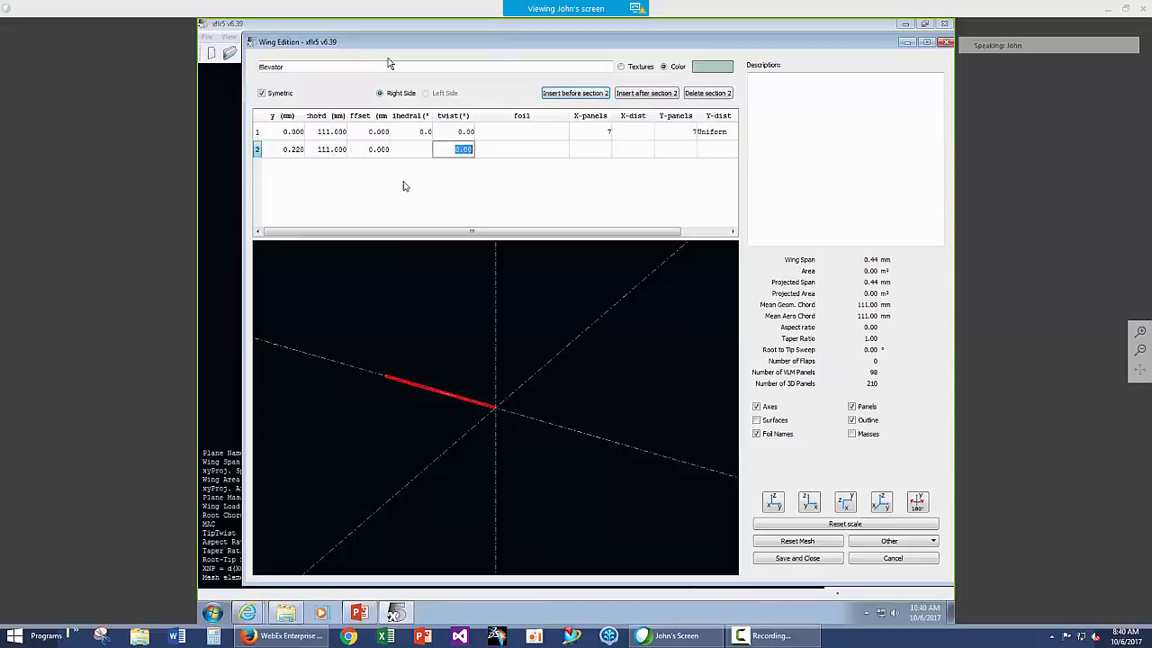
pyautogui.click(297, 150)
# - Assign the NACA 0006 foil to both elevator sections
pyautogui.click(518, 131)
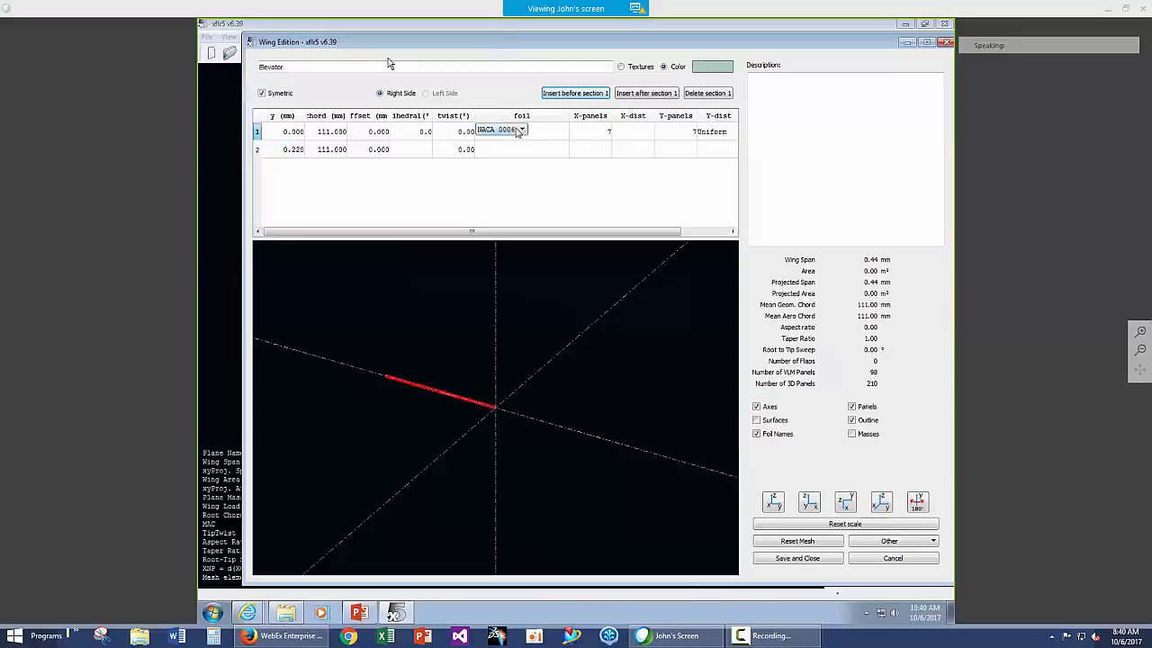
pyautogui.click(519, 130)
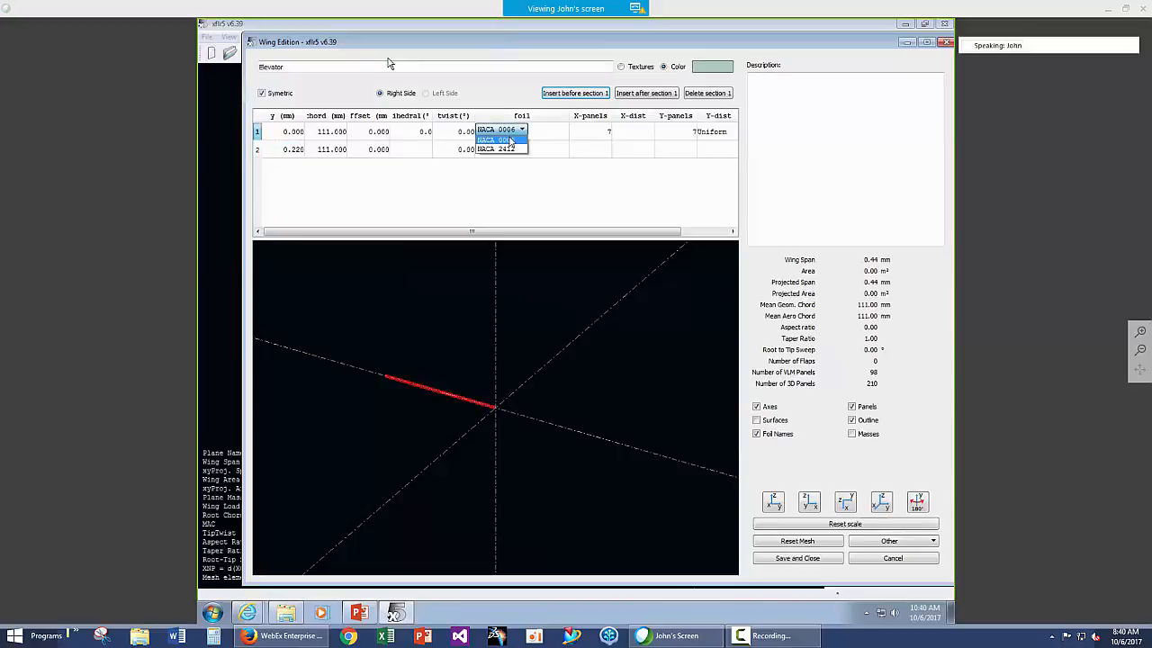
pyautogui.click(510, 140)
pyautogui.click(510, 150)
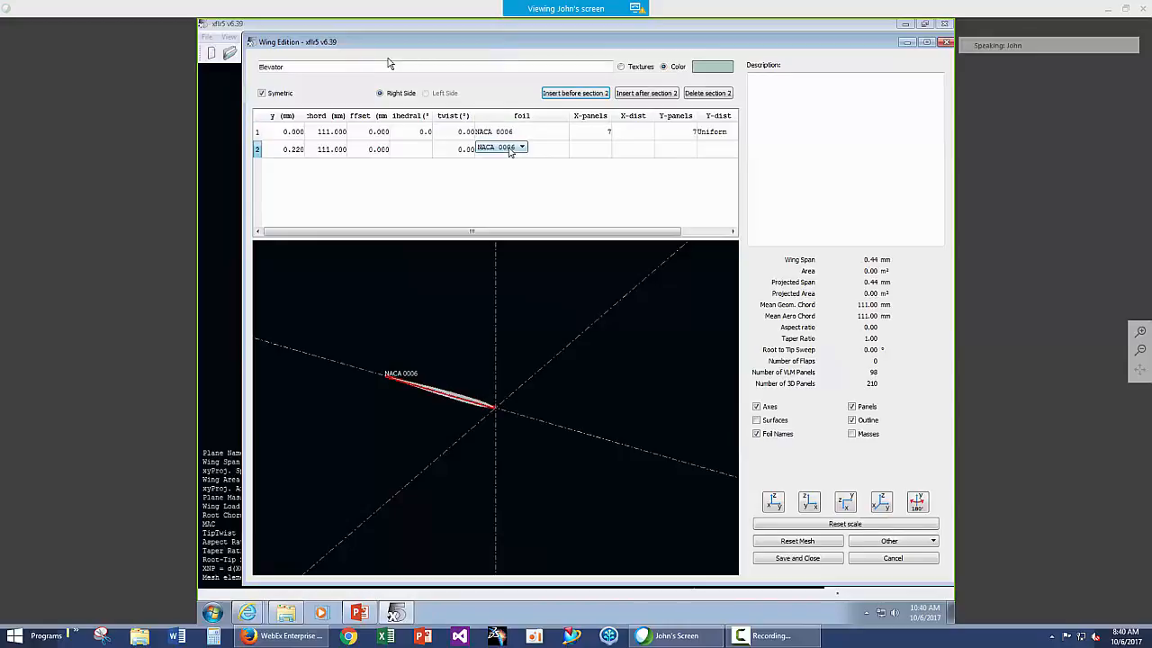
pyautogui.click(521, 148)
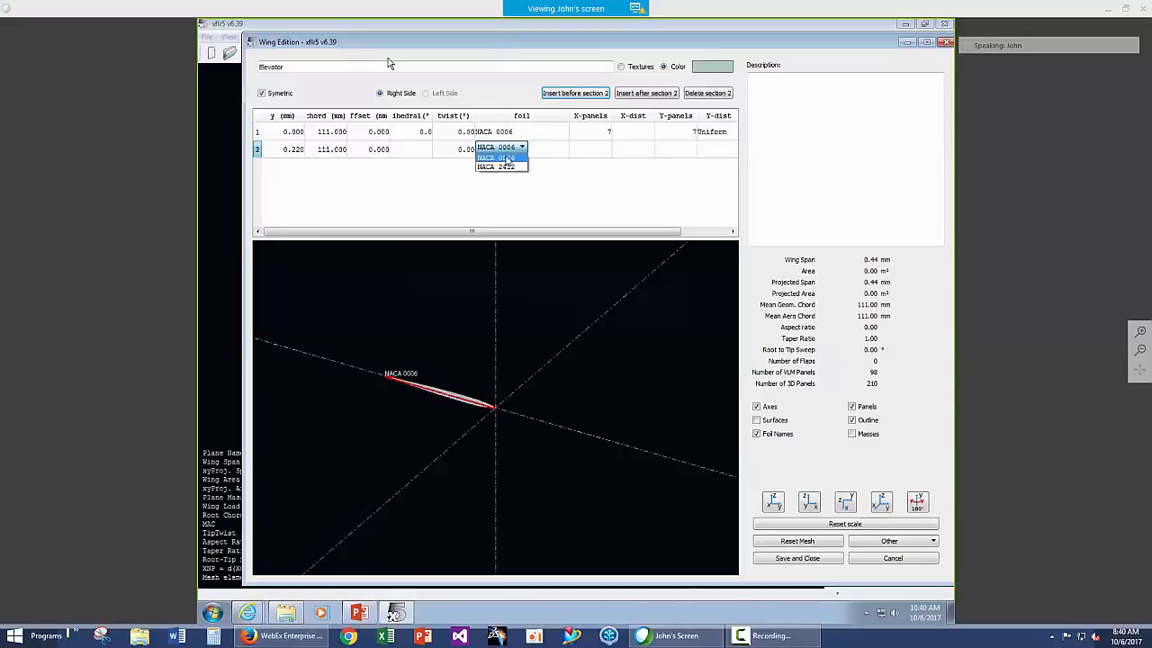
pyautogui.click(506, 159)
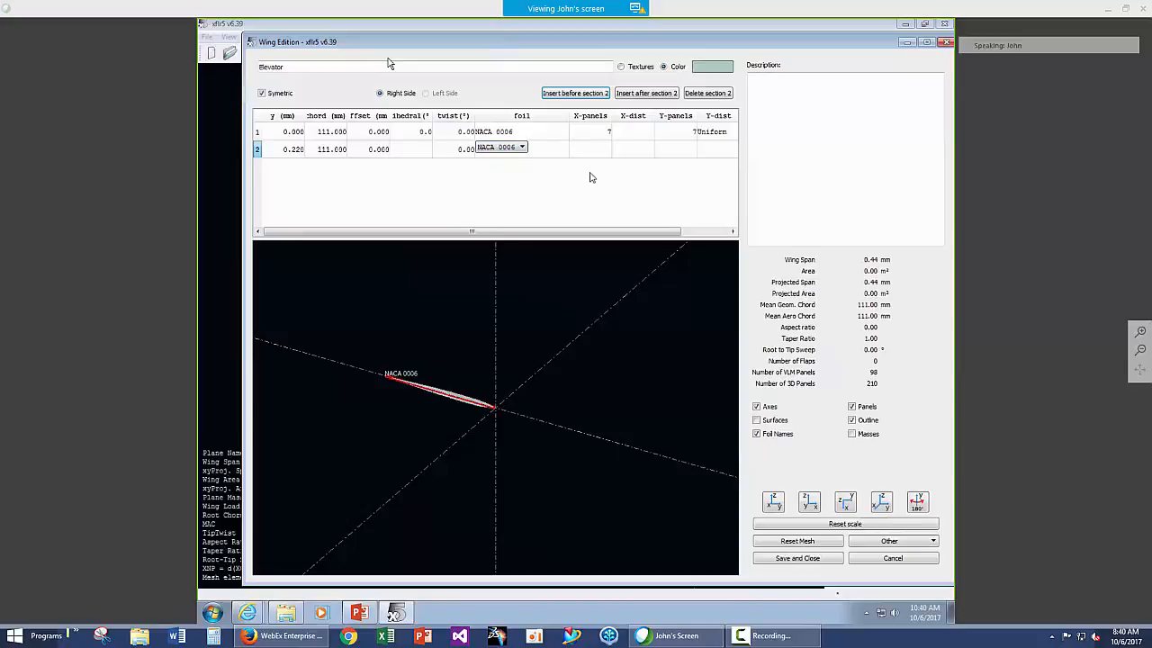
# - Set the elevator mesh to 12 X-panels and 20 Y-panels in section 1
pyautogui.doubleClick(607, 132)
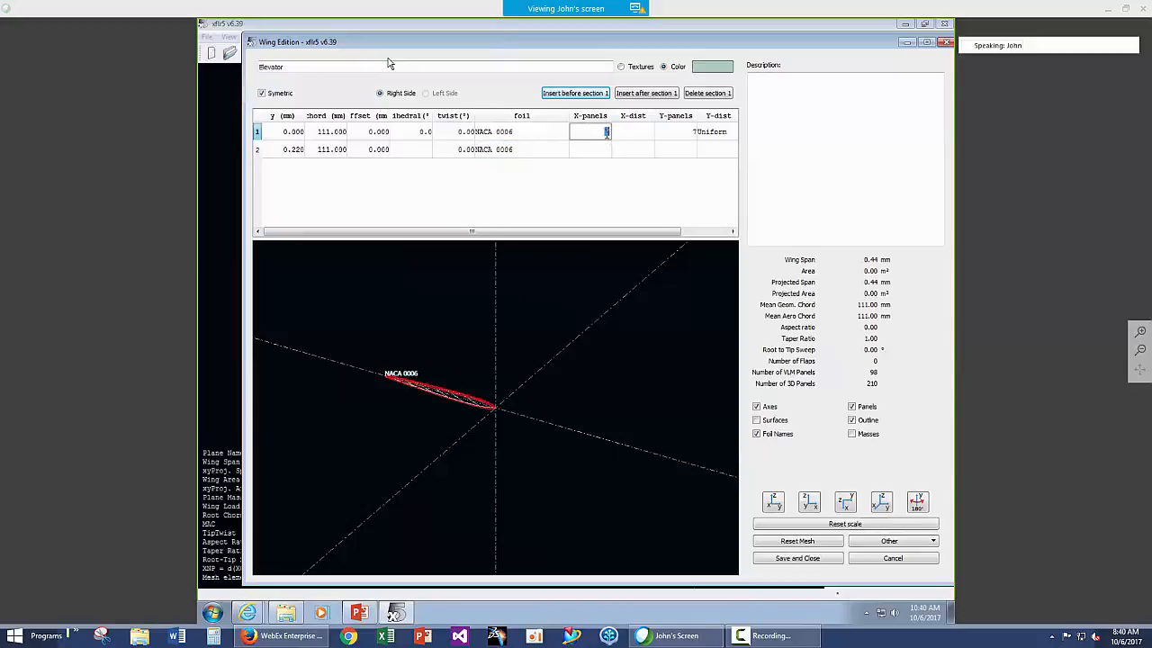
pyautogui.write('12')
pyautogui.doubleClick(681, 132)
pyautogui.write('20')
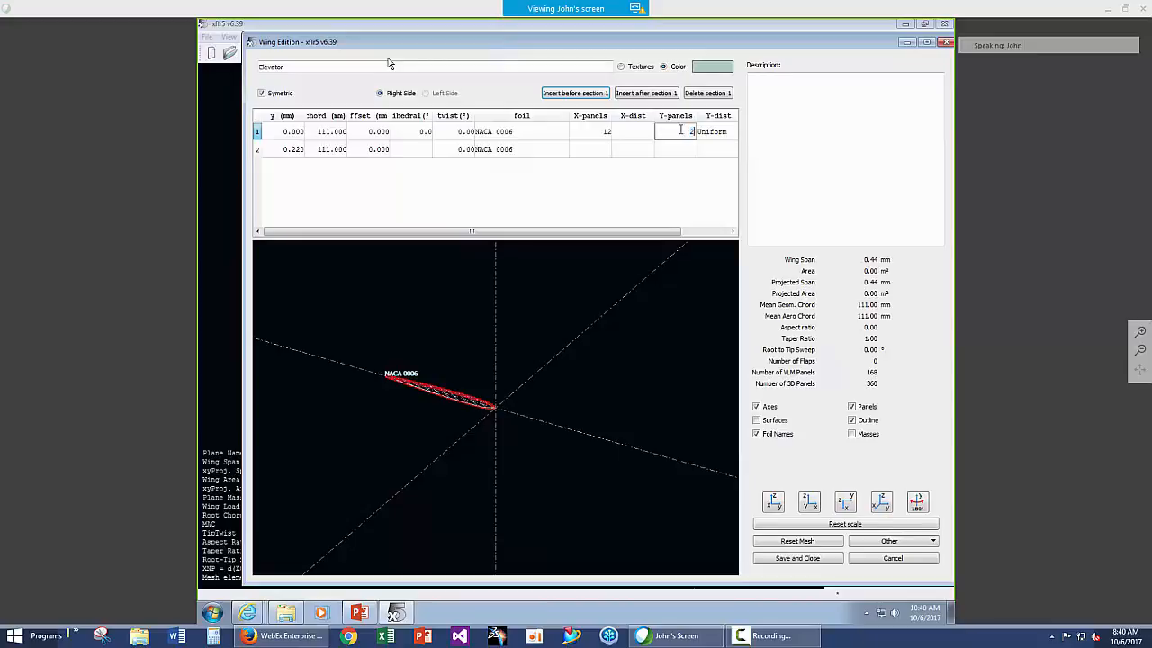
pyautogui.doubleClick(646, 151)
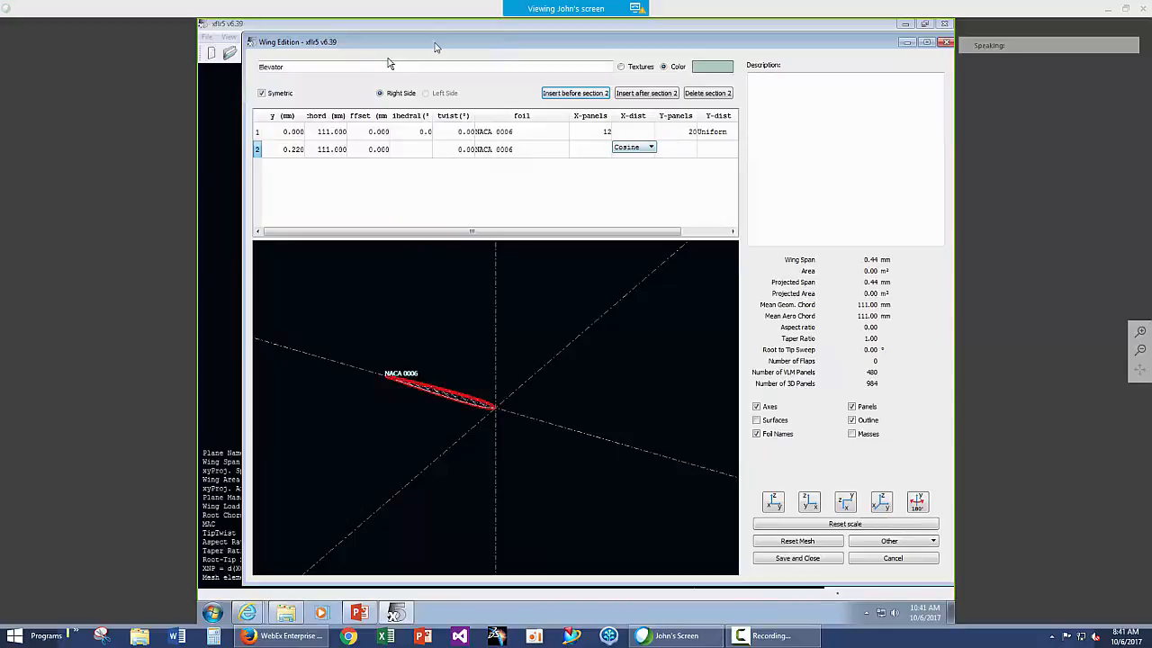
# - Set the elevator's section 2 y position to 220 mm and save the elevator definition
pyautogui.moveTo(436, 44); pyautogui.dragTo(458, 44)
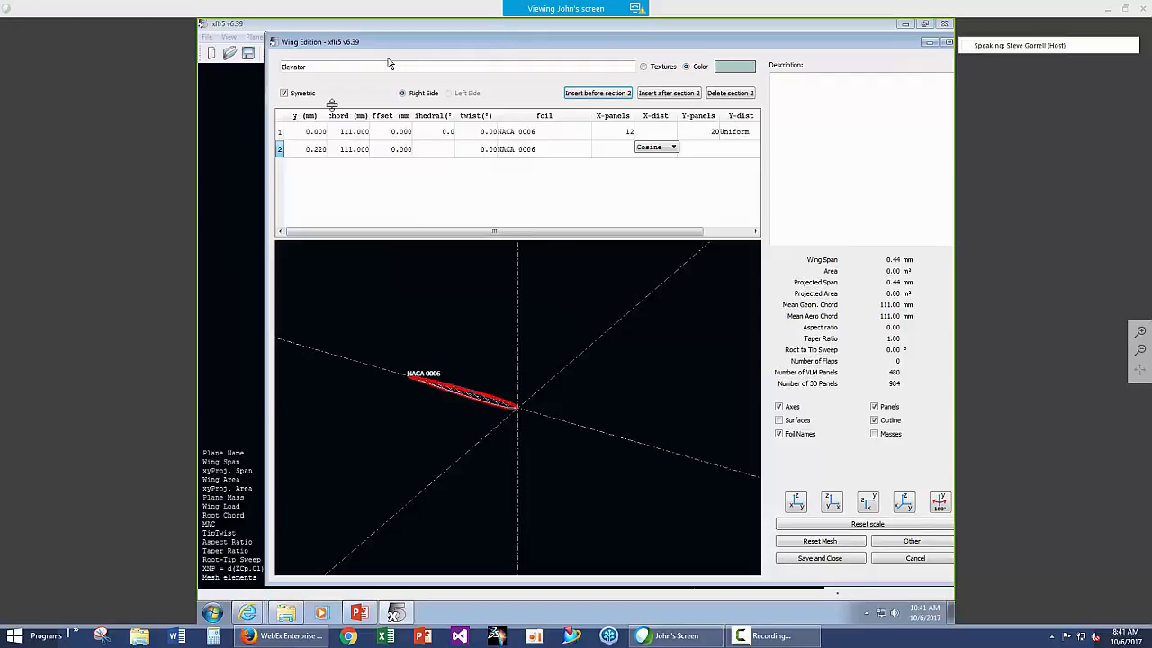
pyautogui.doubleClick(315, 149)
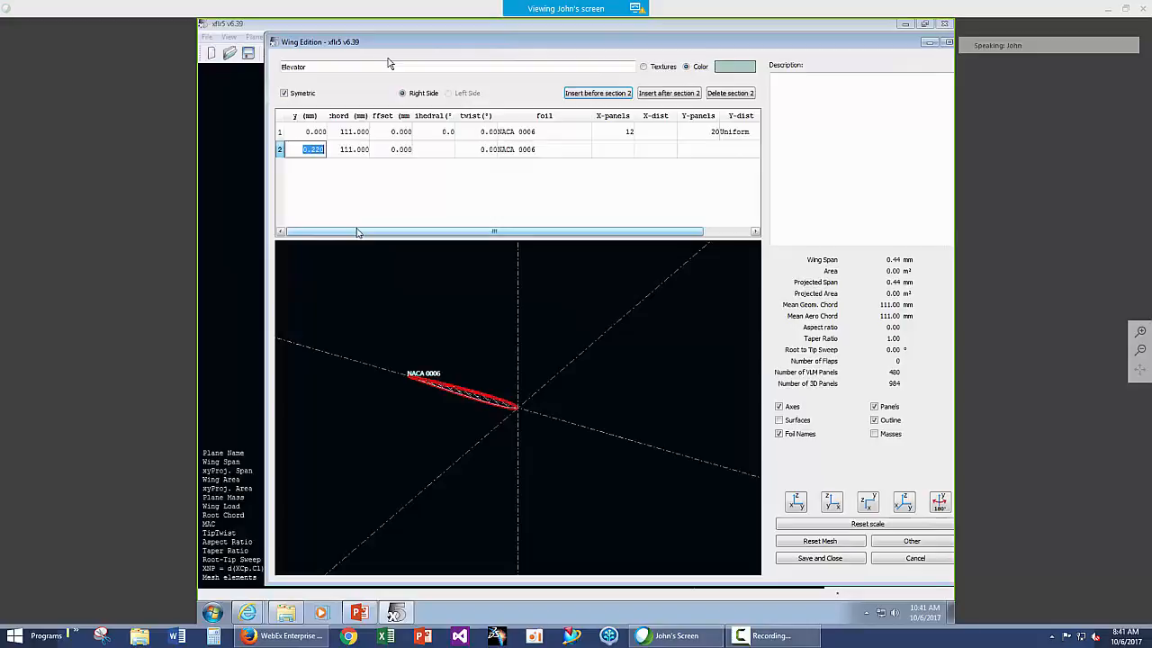
pyautogui.write('220')
pyautogui.press('Return')
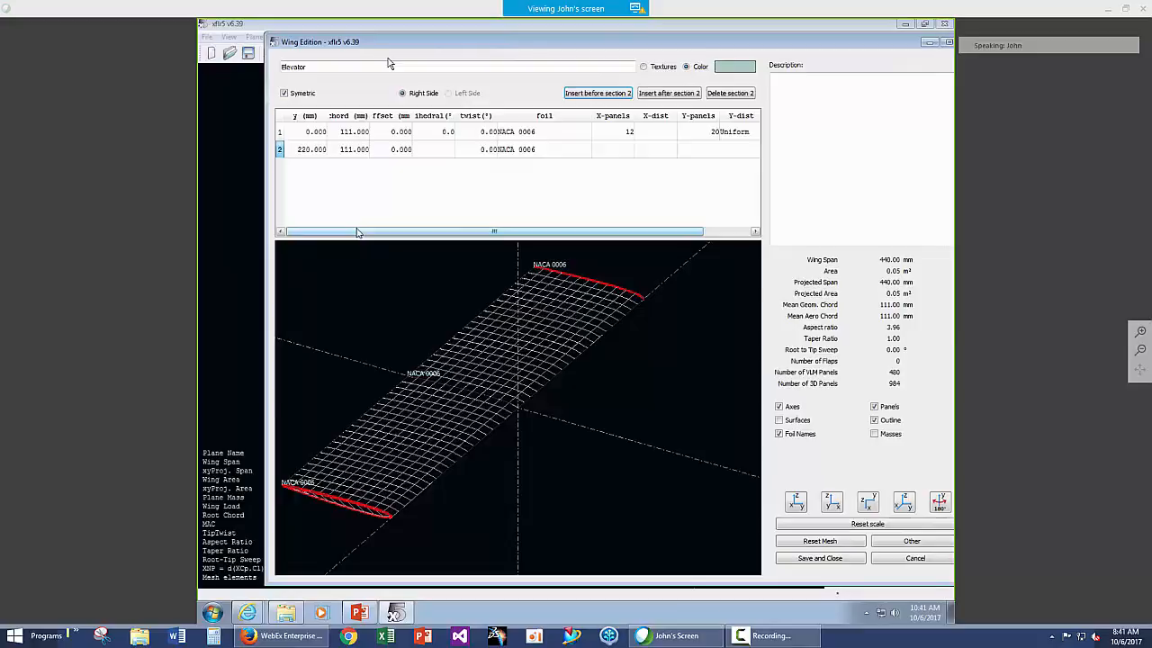
pyautogui.click(810, 559)
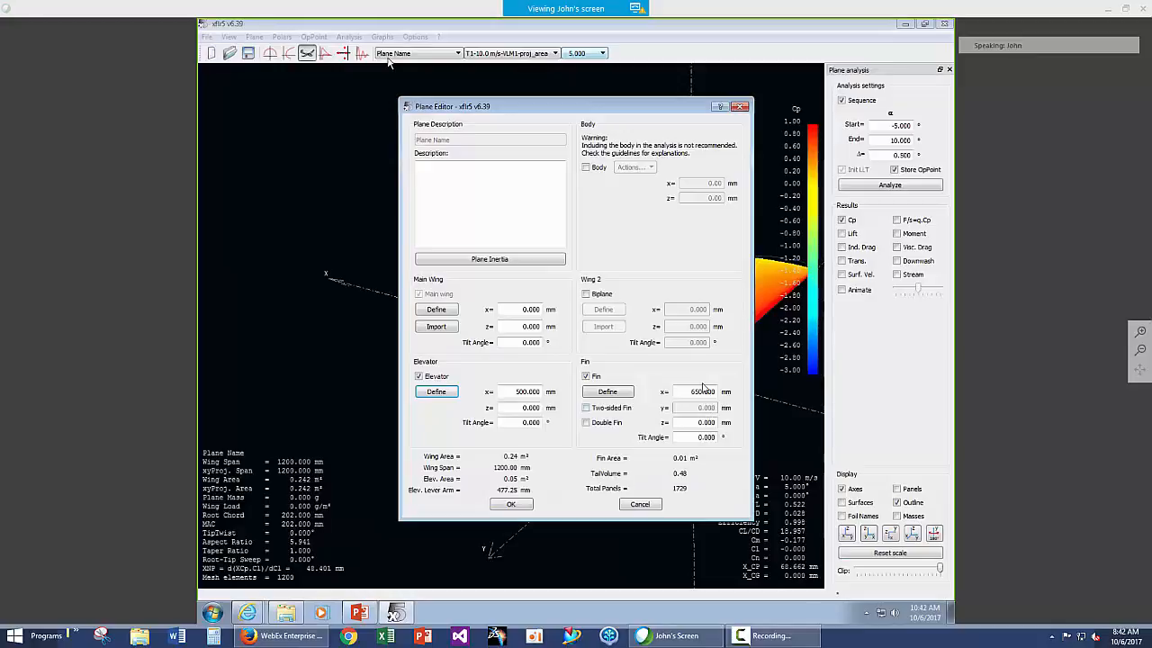
# - Edit the fin's x position in the plane definition and open the fin's geometry for editing
pyautogui.moveTo(701, 391); pyautogui.dragTo(683, 398)
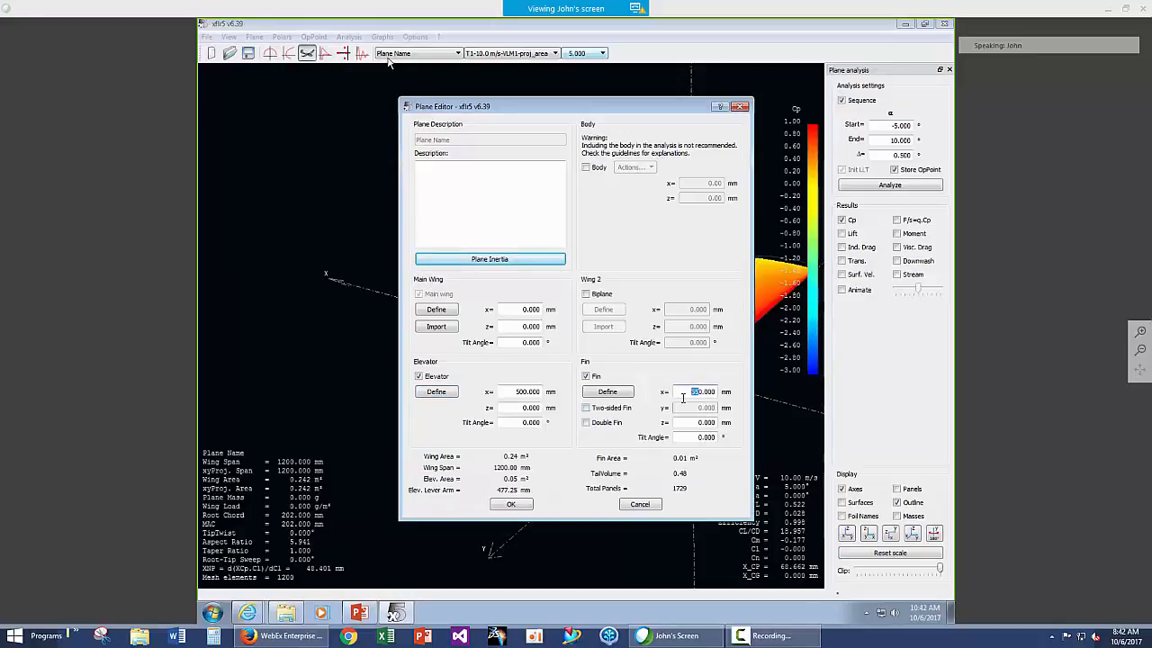
pyautogui.press('Delete')
pyautogui.press('Delete')
pyautogui.press('Delete')
pyautogui.click(608, 395)
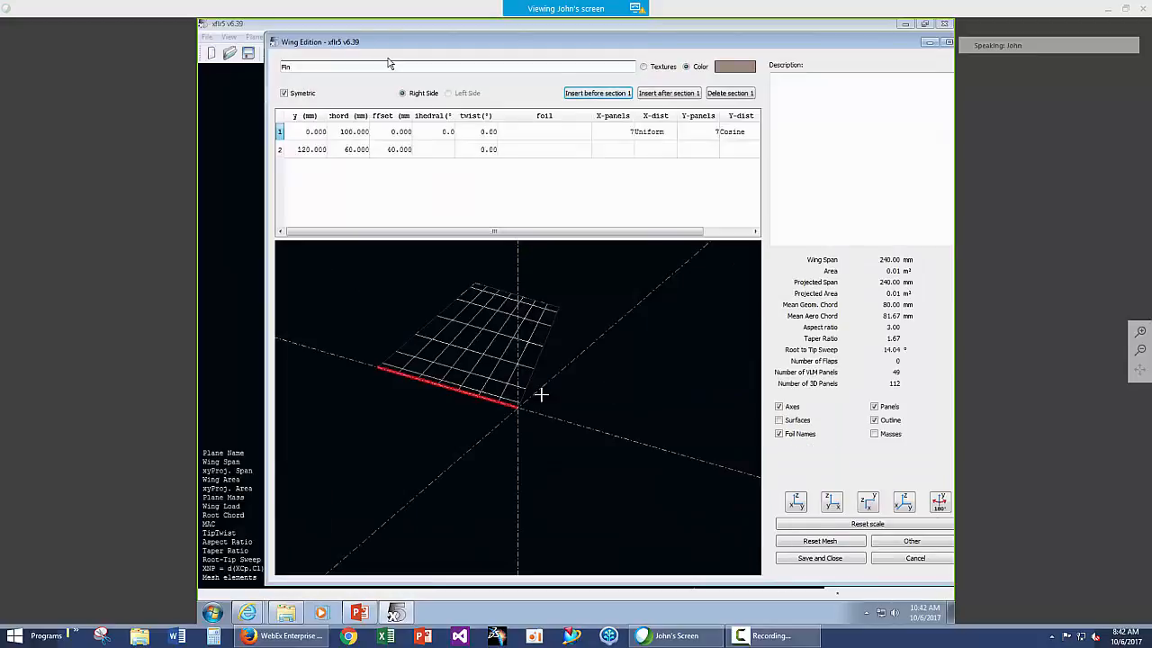
# - Set the fin's chord to 111 mm at section 1 and 67 mm at section 2
pyautogui.doubleClick(352, 133)
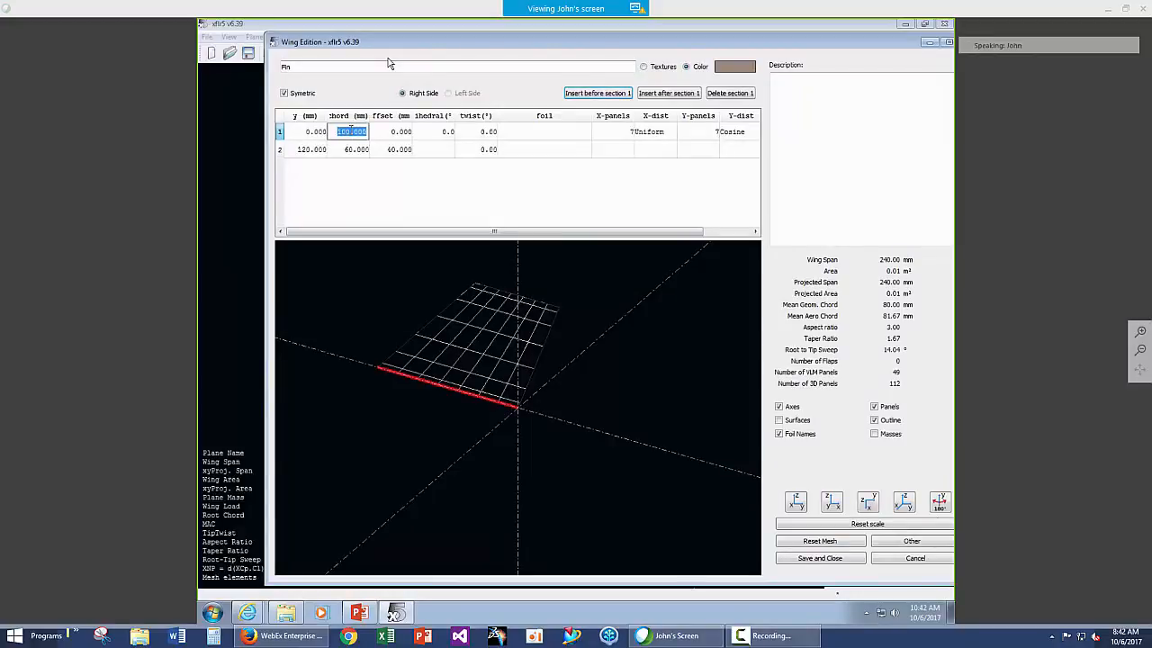
pyautogui.write('.111')
pyautogui.press('Return')
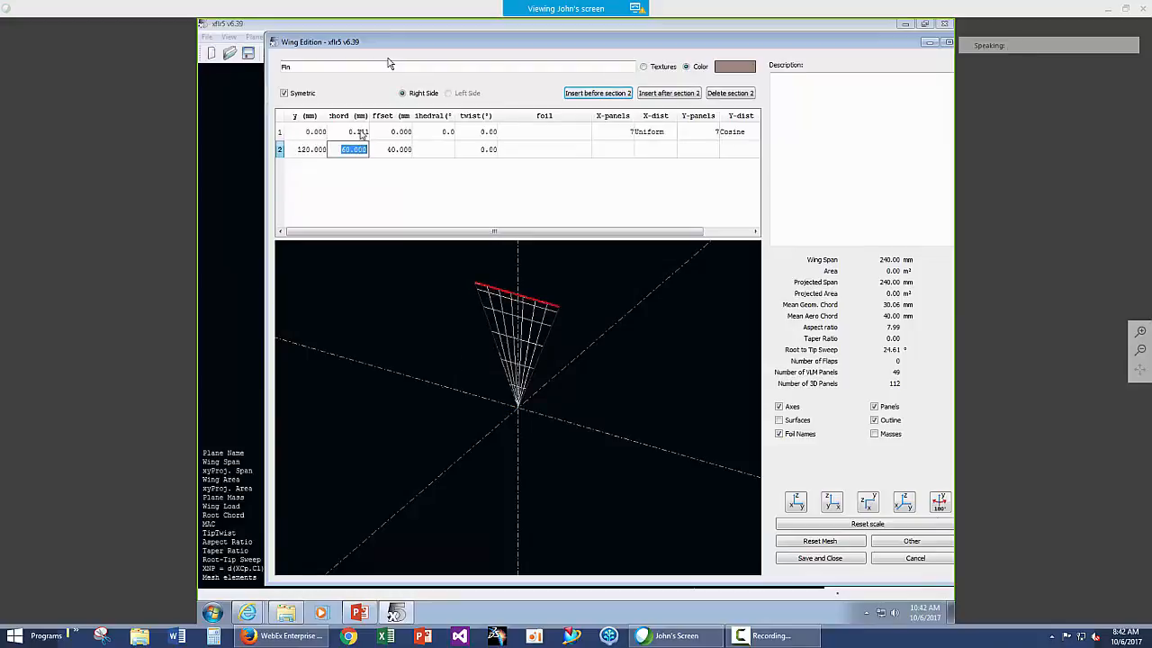
pyautogui.press('Up')
pyautogui.write('1')
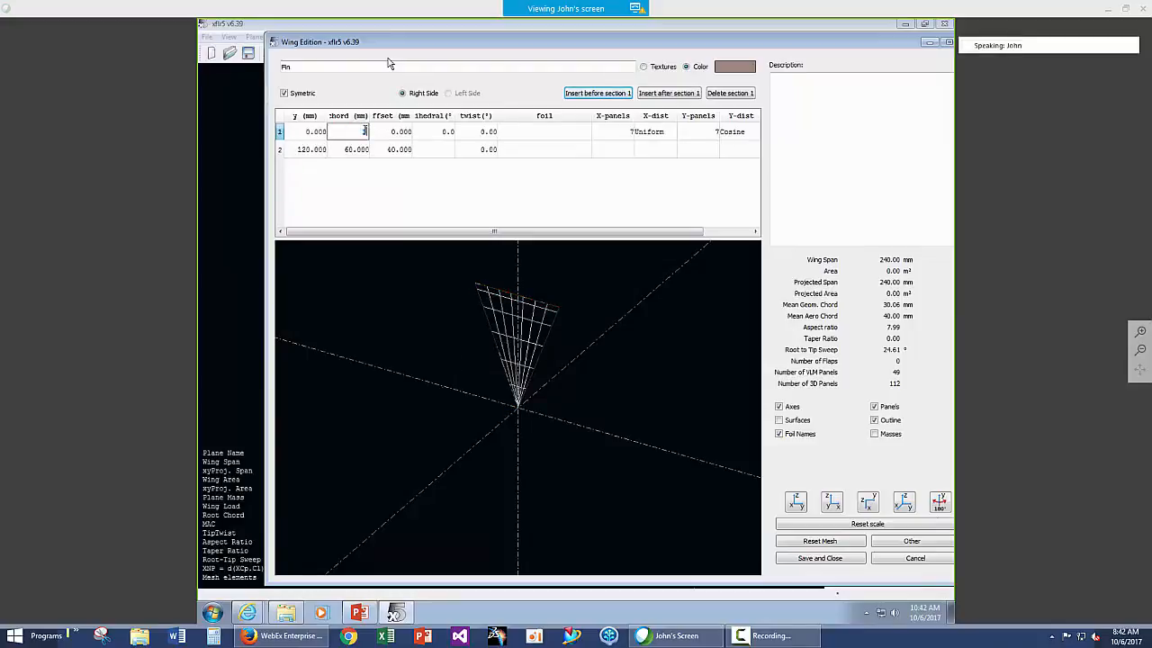
pyautogui.write('11')
pyautogui.click(371, 151)
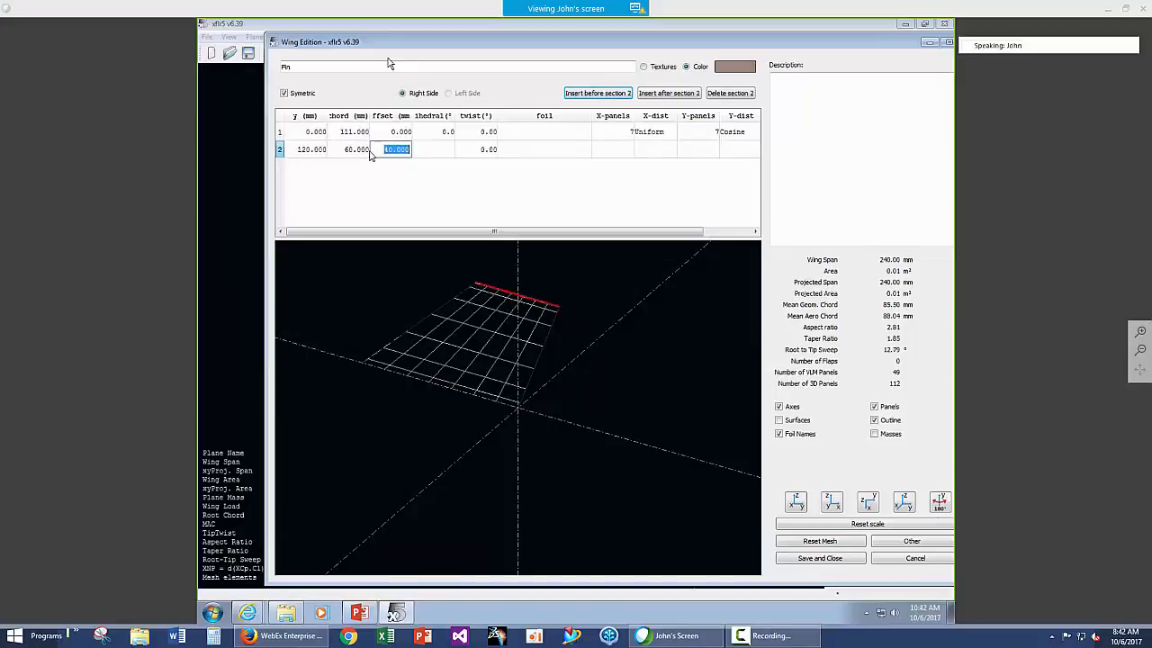
pyautogui.hotkey('shift', 'Tab')
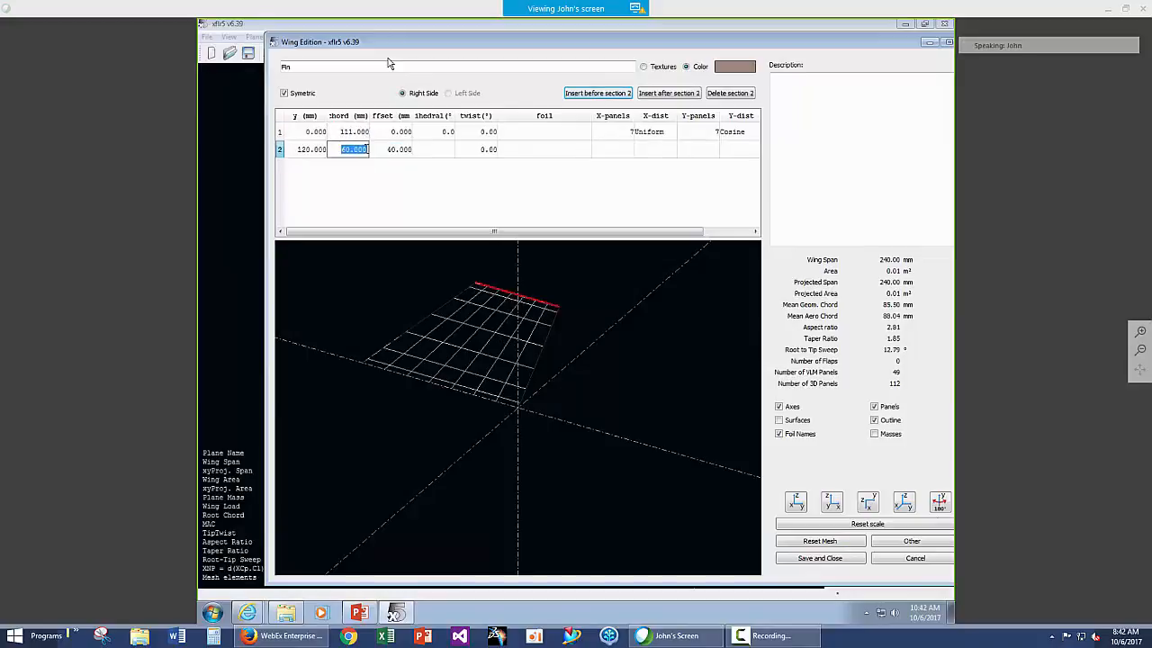
pyautogui.write('67')
# - Set the fin's section 2 y position to 200 mm
pyautogui.hotkey('shift', 'Tab')
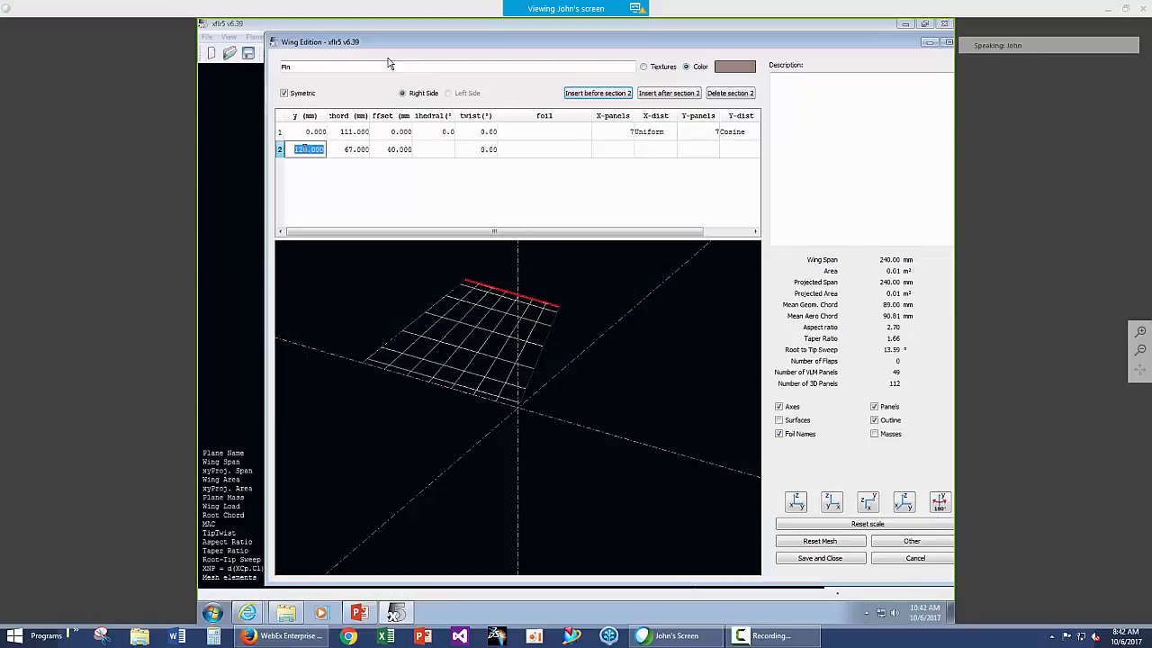
pyautogui.press('BackSpace')
pyautogui.write('.2')
pyautogui.press('BackSpace')
pyautogui.write('00')
pyautogui.press('Return')
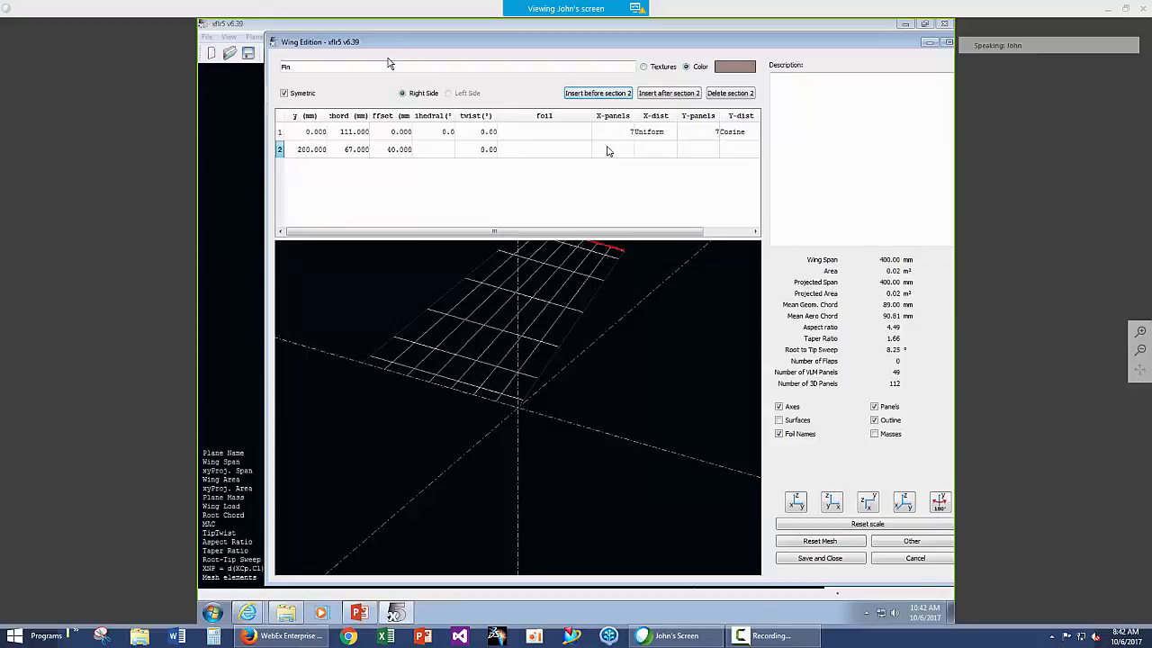
# - Set the fin's X-panels and Y-panels to 15 each at section 1
pyautogui.doubleClick(616, 133)
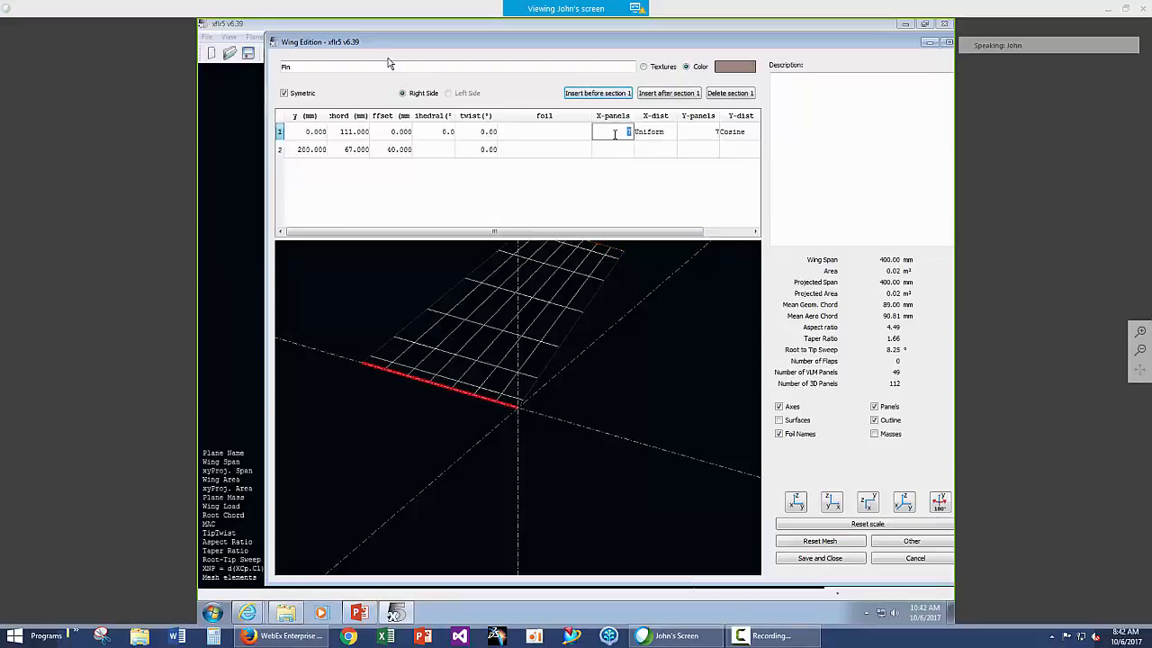
pyautogui.write('15')
pyautogui.doubleClick(703, 130)
pyautogui.write('15')
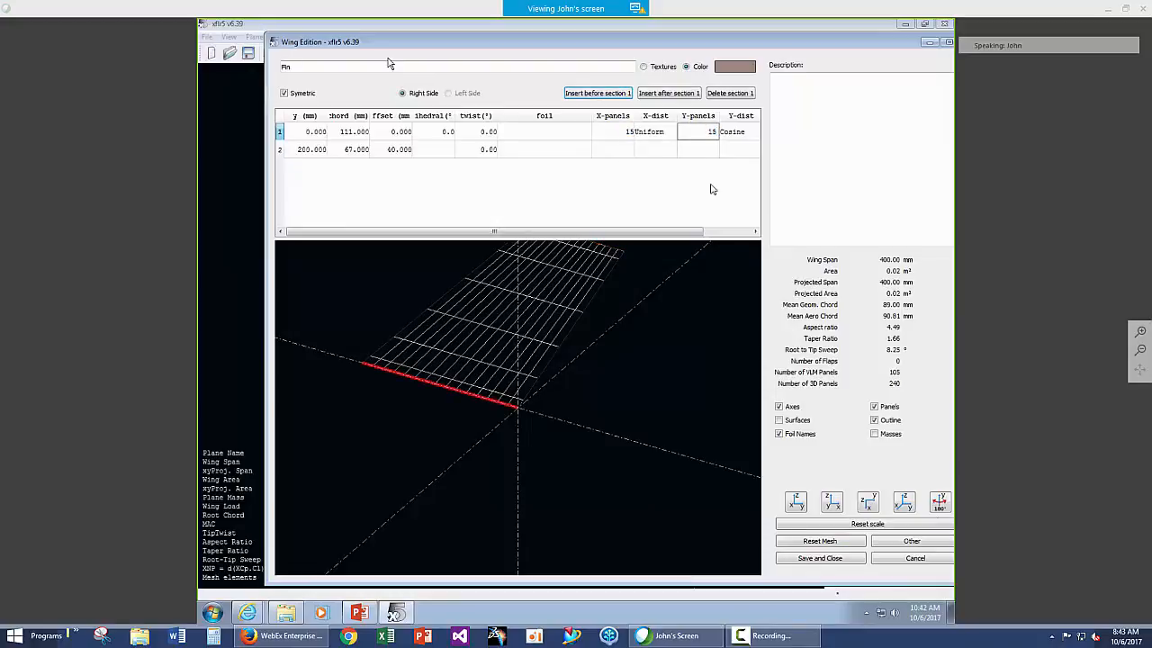
pyautogui.click(711, 189)
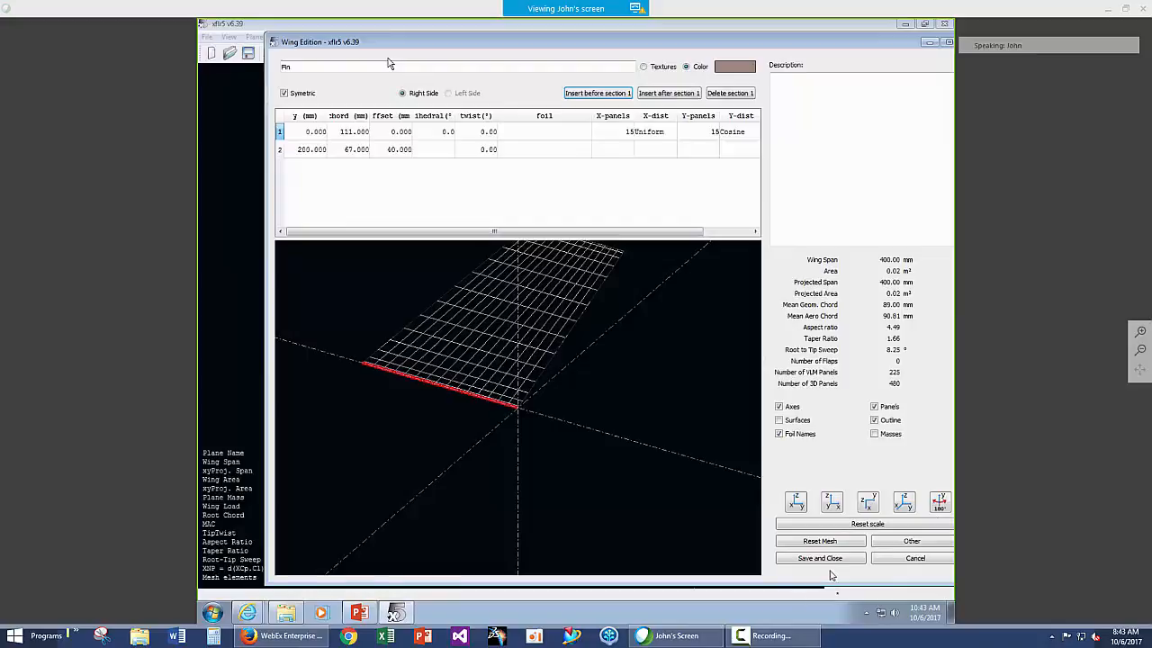
# - Save the fin and plane definitions, storing the modified plane as a new one named "Wiong and tail"
pyautogui.click(830, 559)
pyautogui.click(510, 505)
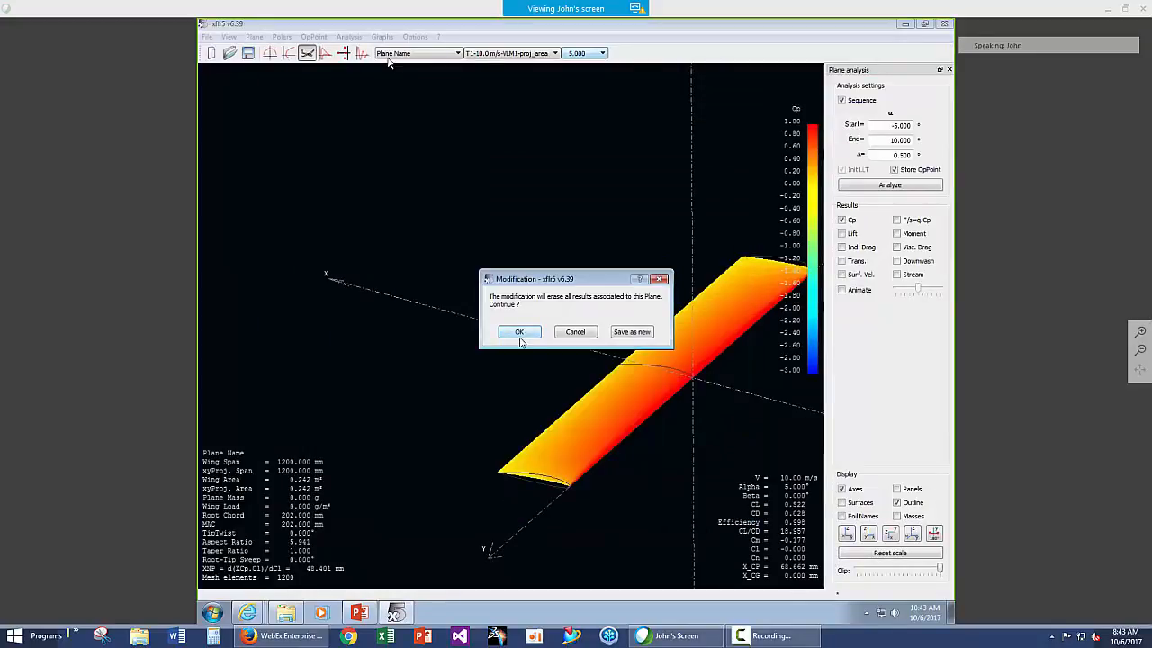
pyautogui.click(631, 332)
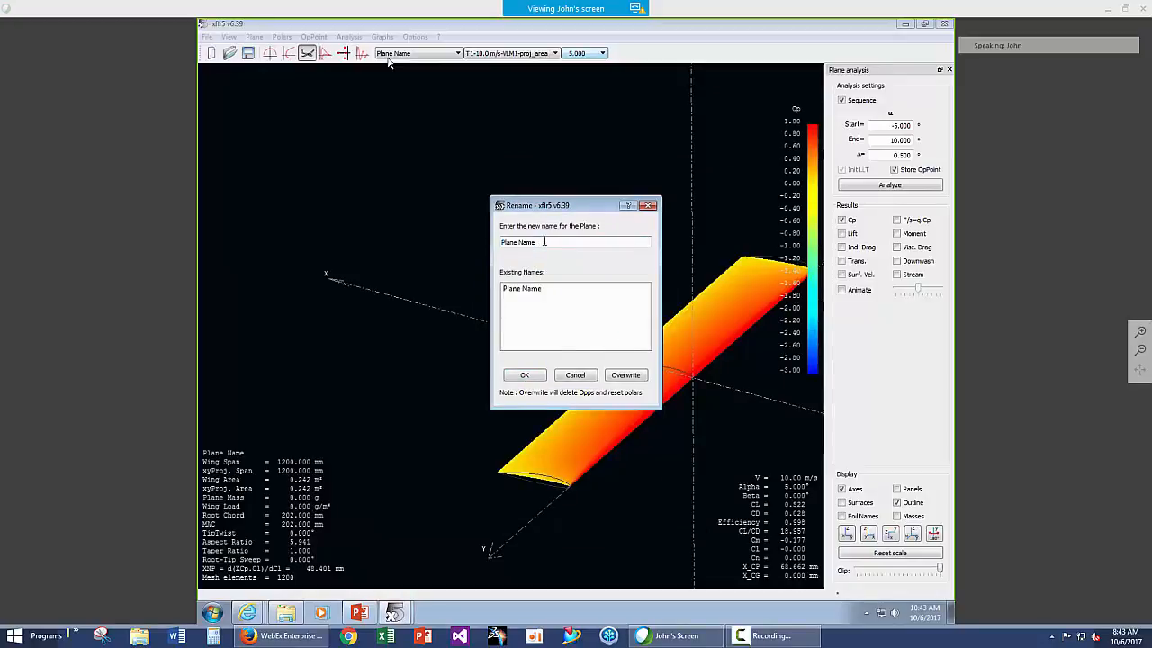
pyautogui.write('Wiong and tail')
pyautogui.click(526, 377)
pyautogui.click(526, 377)
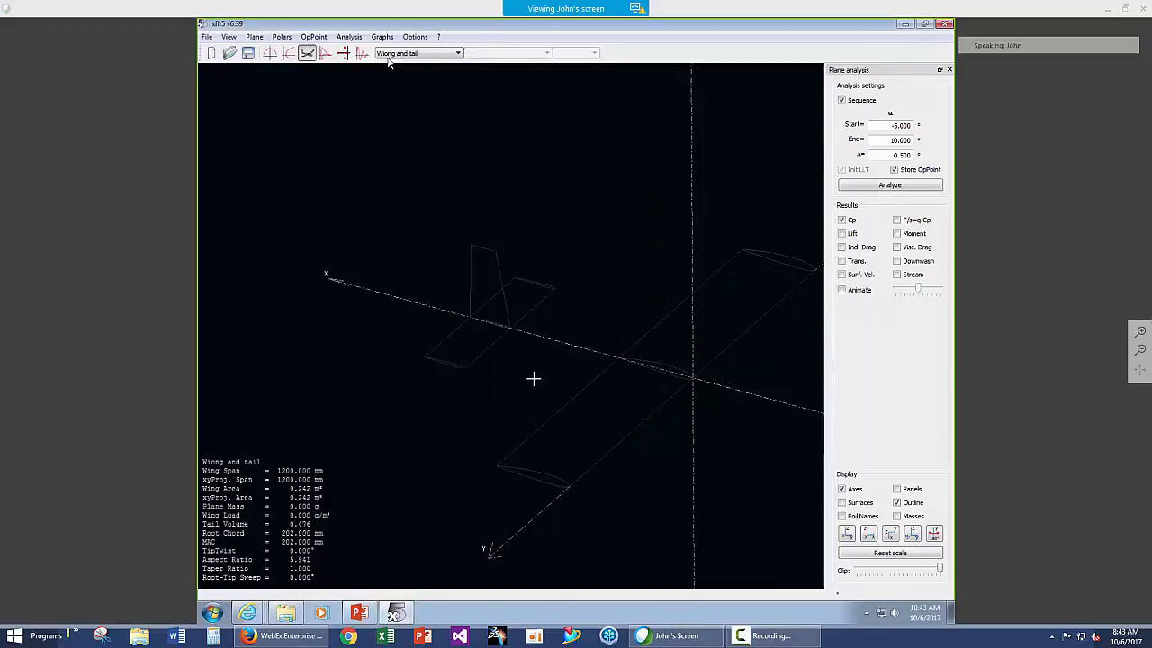
# - Define a fixed-speed 10 m/s VLM1 analysis for the winged and tailed plane, keeping its other settings, and postpone the computer restart
pyautogui.moveTo(534, 379); pyautogui.dragTo(434, 333)
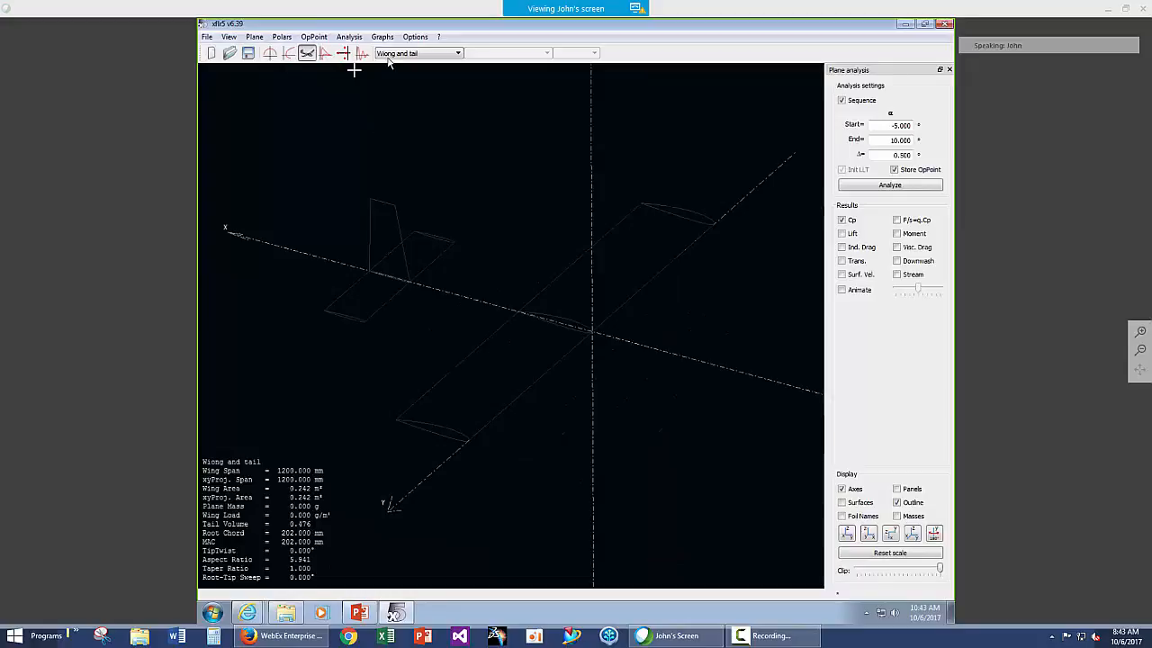
pyautogui.click(349, 37)
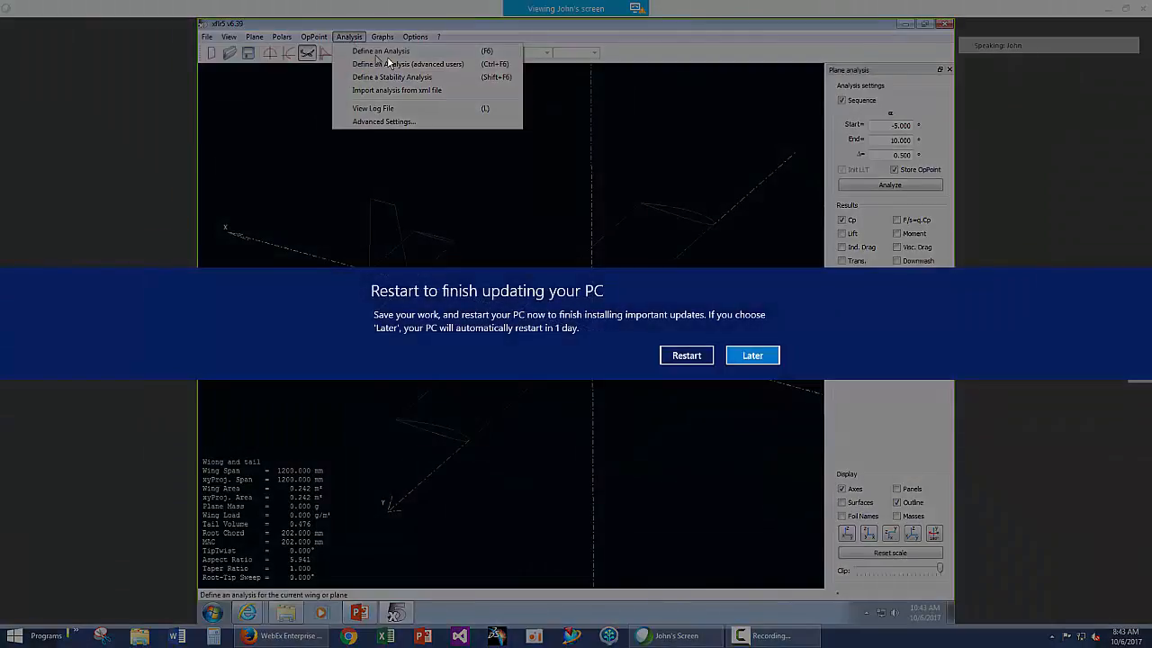
pyautogui.click(387, 54)
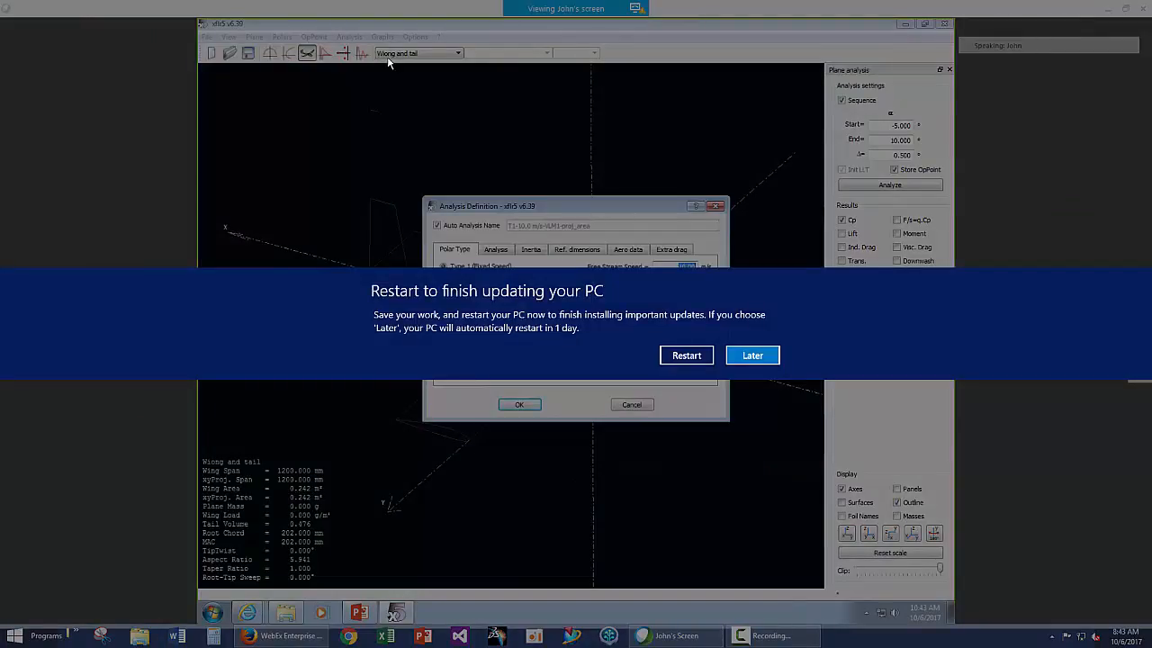
pyautogui.click(491, 252)
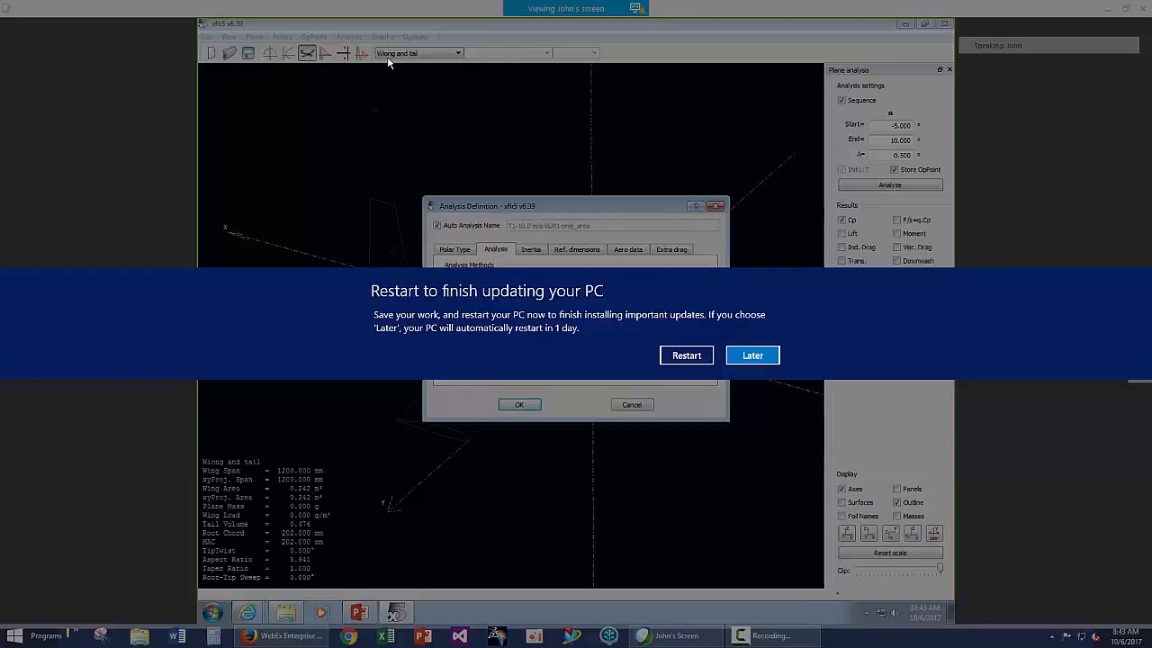
pyautogui.click(531, 253)
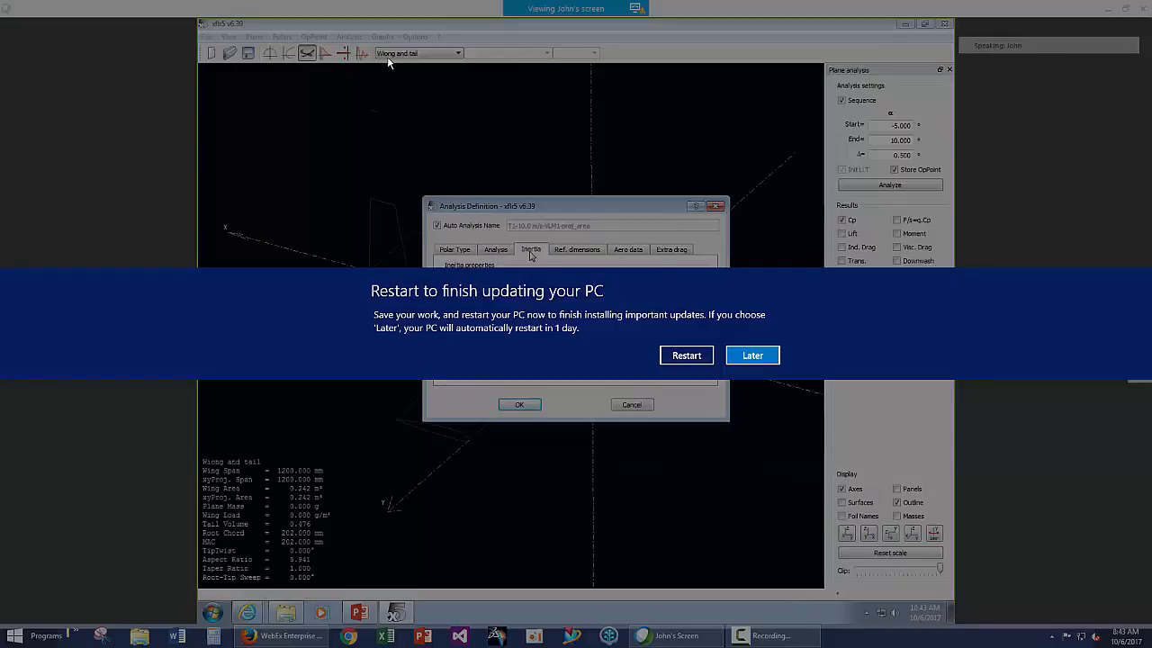
pyautogui.click(576, 251)
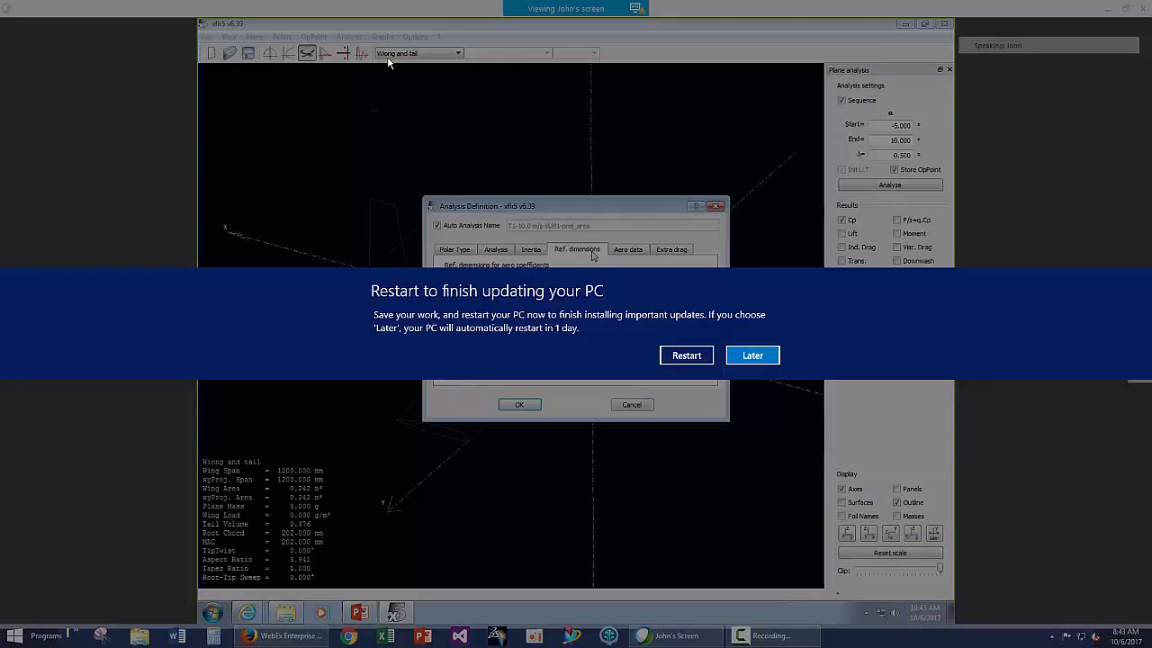
pyautogui.click(629, 251)
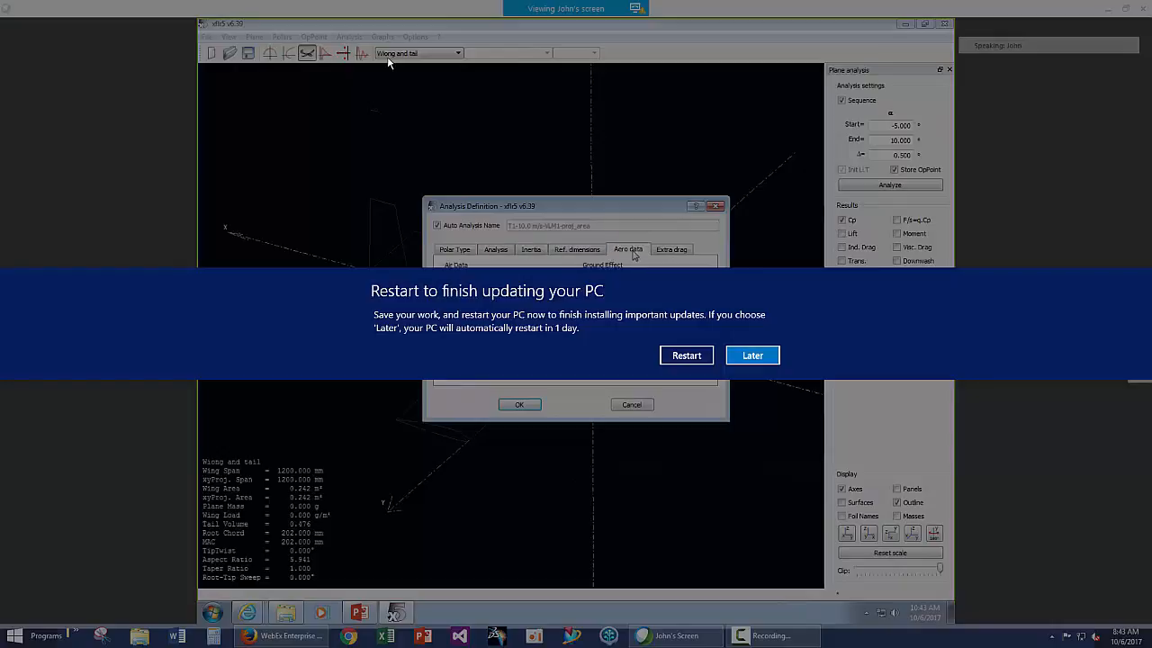
pyautogui.click(531, 407)
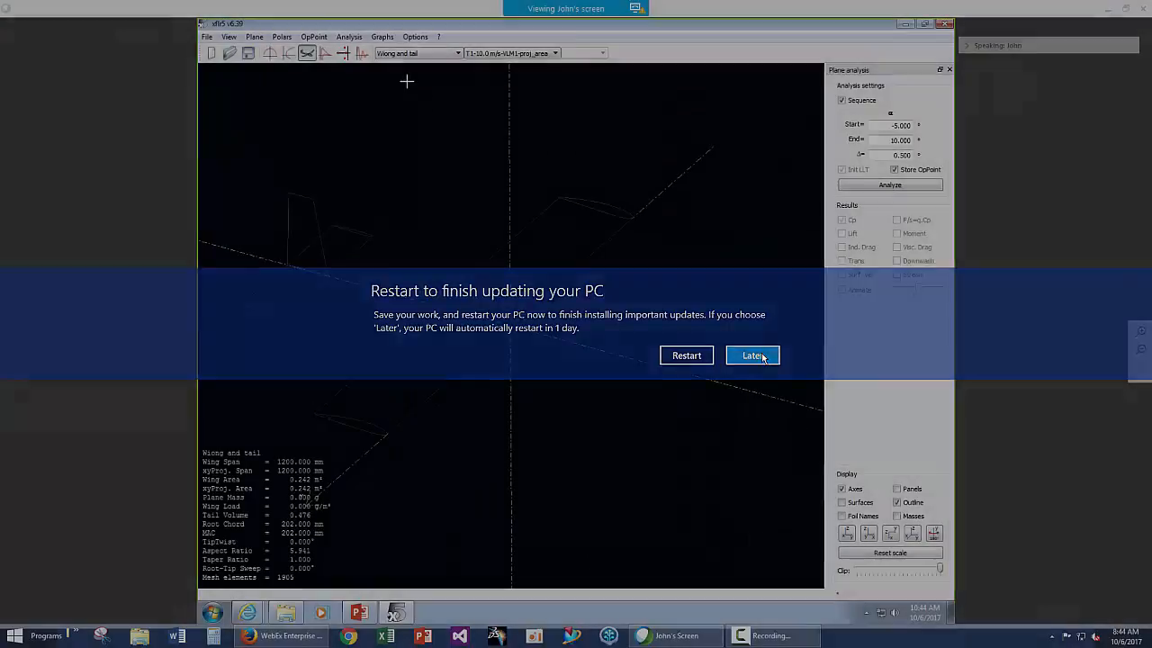
pyautogui.click(753, 356)
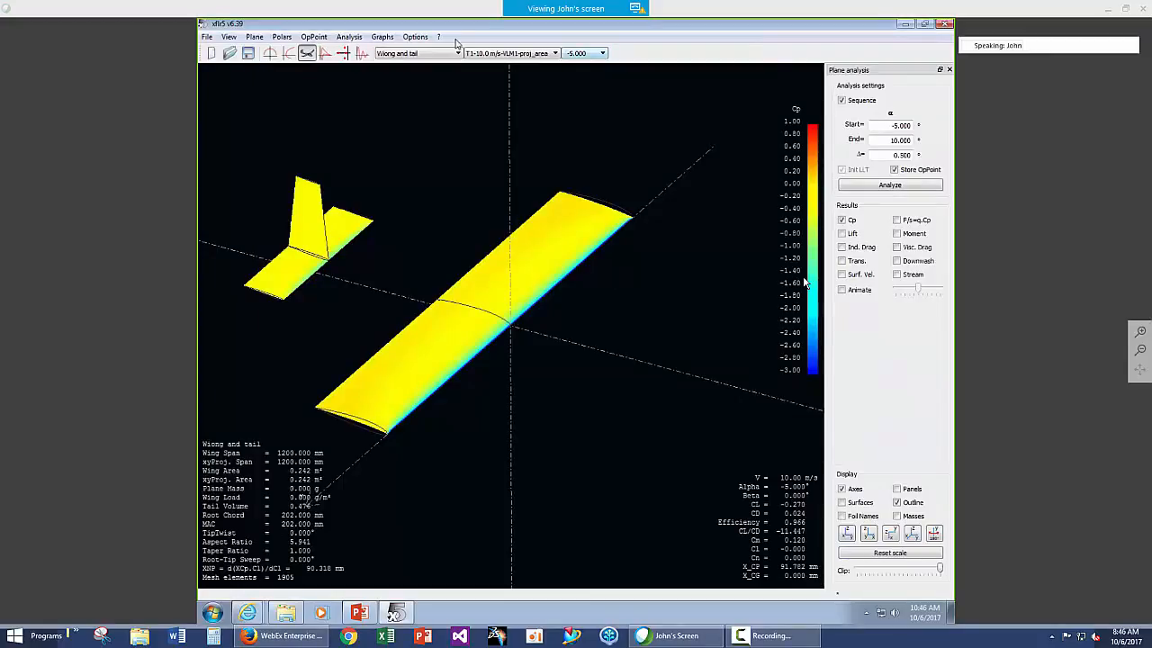
# - Display the 4.500° operating point in the 3D view with streamlines enabled
pyautogui.click(602, 53)
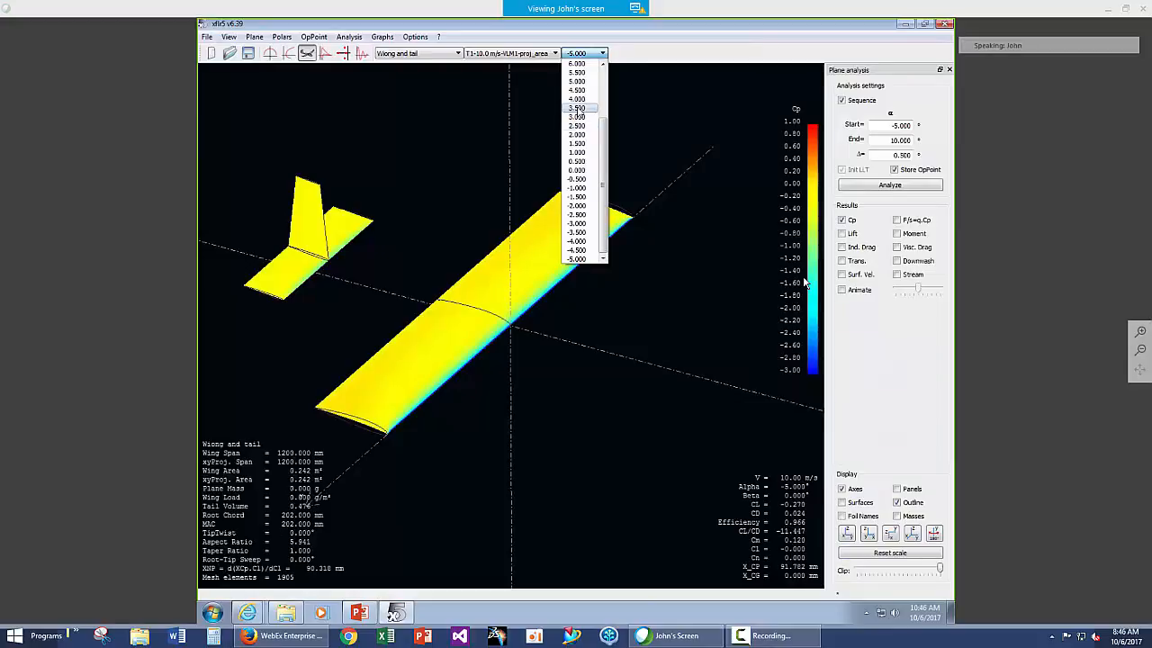
pyautogui.click(577, 90)
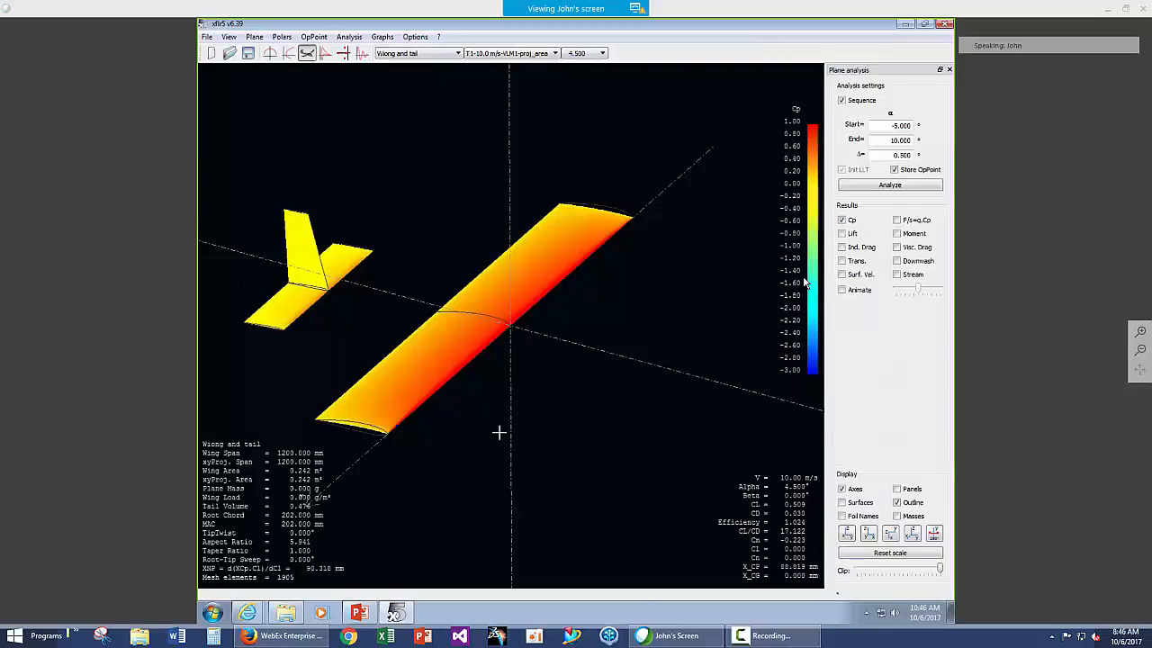
pyautogui.click(897, 275)
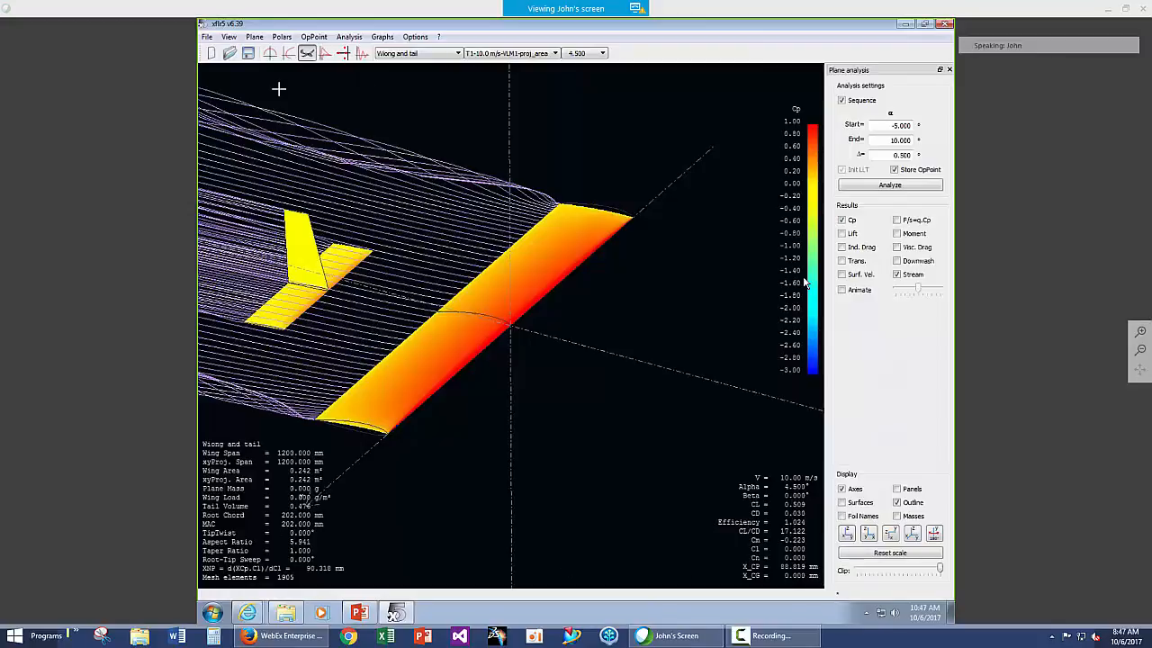
# - Compare the two planes' polar curves, inspect the local lift distribution at 4.500°, and return to the 3D view
pyautogui.click(288, 52)
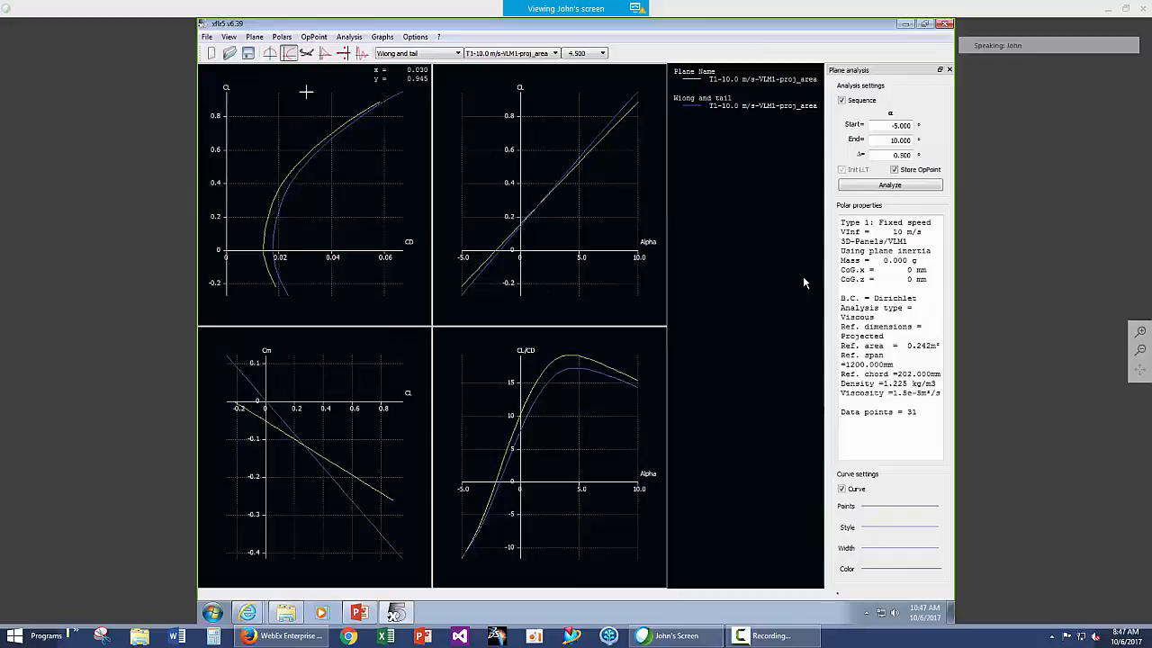
pyautogui.click(270, 52)
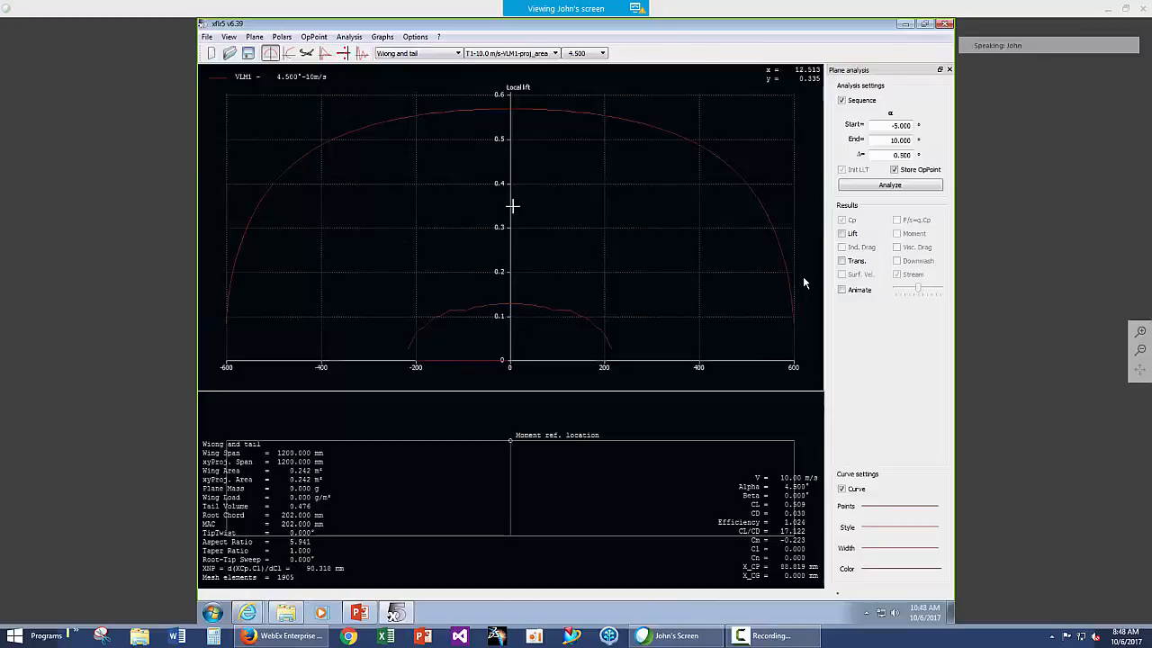
pyautogui.click(306, 54)
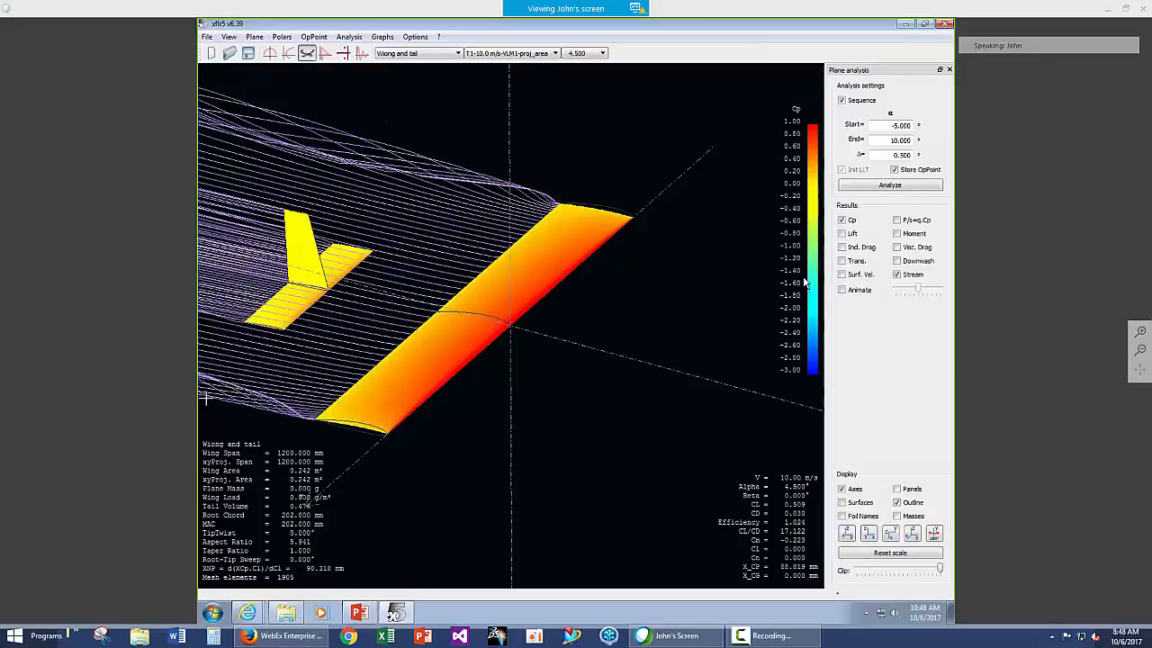
# - Display the polar graphs and define another analysis of the plane with X_CoG set to 96 mm
pyautogui.click(288, 53)
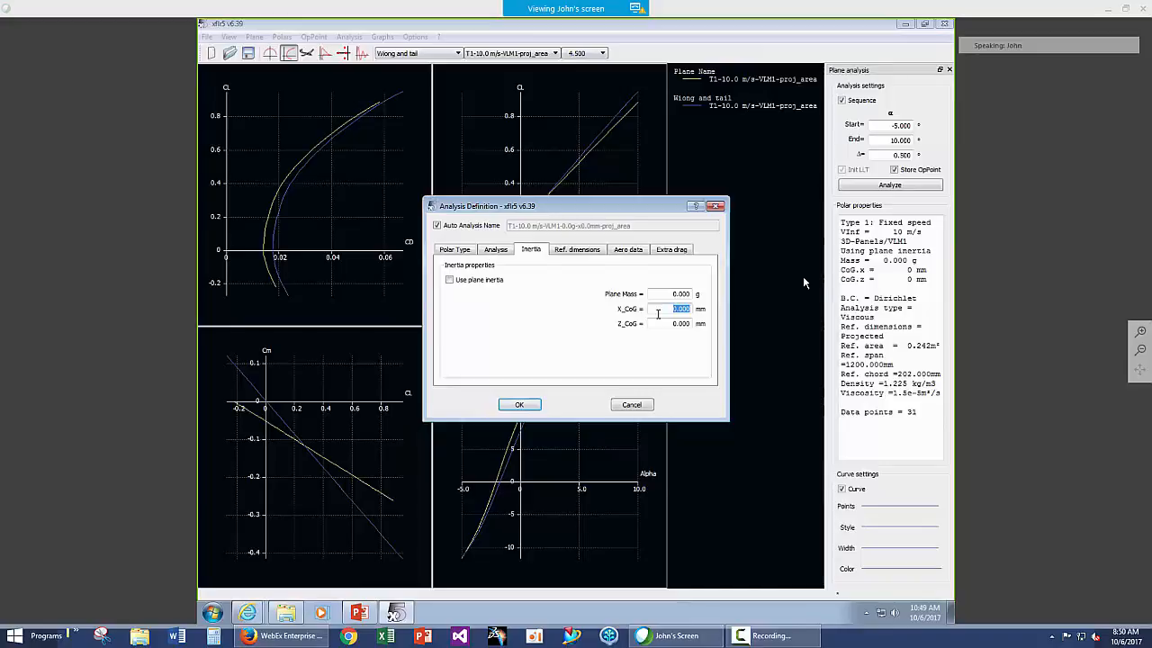
pyautogui.write('90')
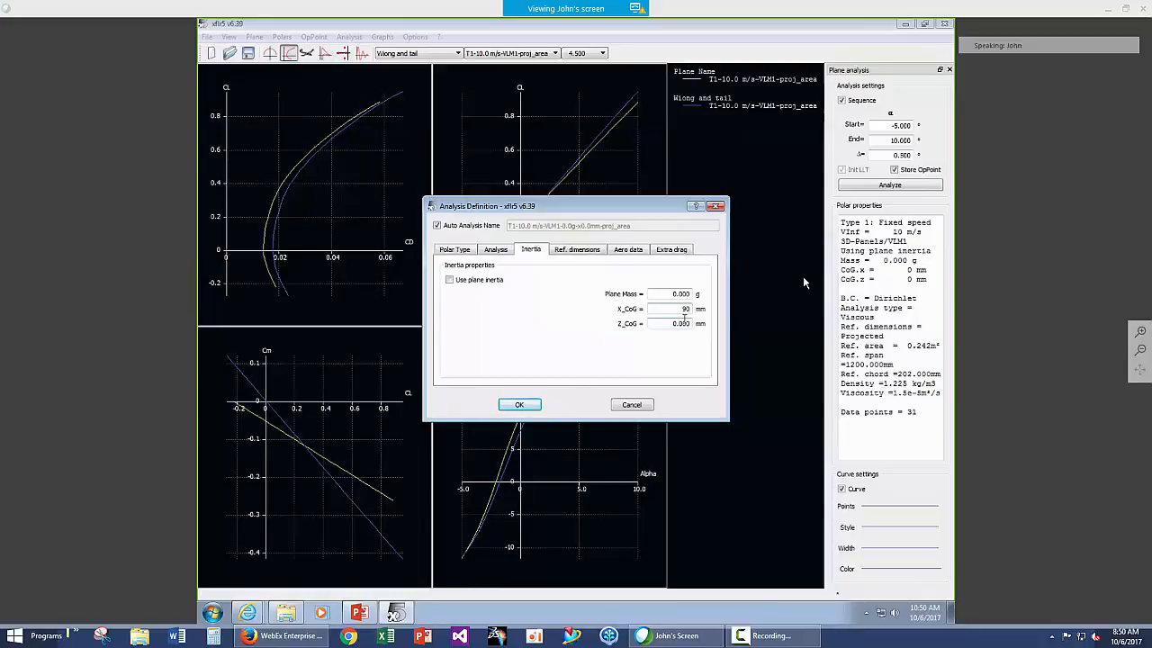
pyautogui.press('BackSpace')
pyautogui.write('6')
pyautogui.click(519, 404)
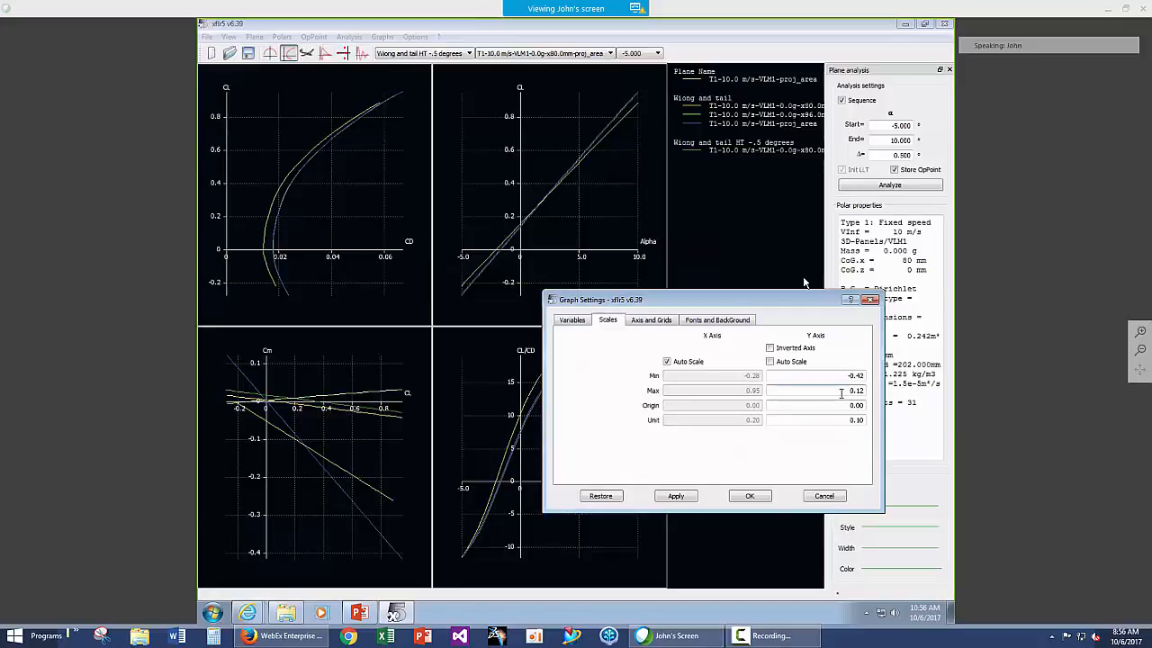
# - Set the Cm graph's Y axis range to -0.10 minimum and 0.10 maximum, and apply the scale
pyautogui.moveTo(864, 376); pyautogui.dragTo(845, 378)
pyautogui.write('-.1')
pyautogui.click(864, 390)
pyautogui.press('BackSpace')
pyautogui.click(671, 496)
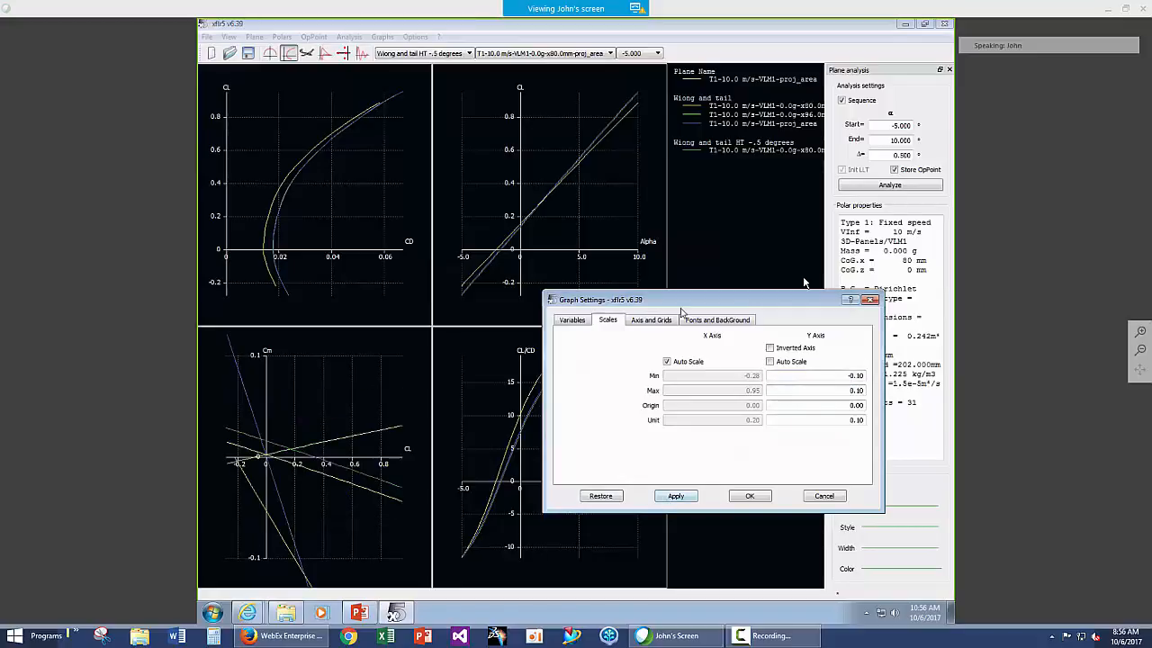
pyautogui.moveTo(683, 304); pyautogui.dragTo(730, 160)
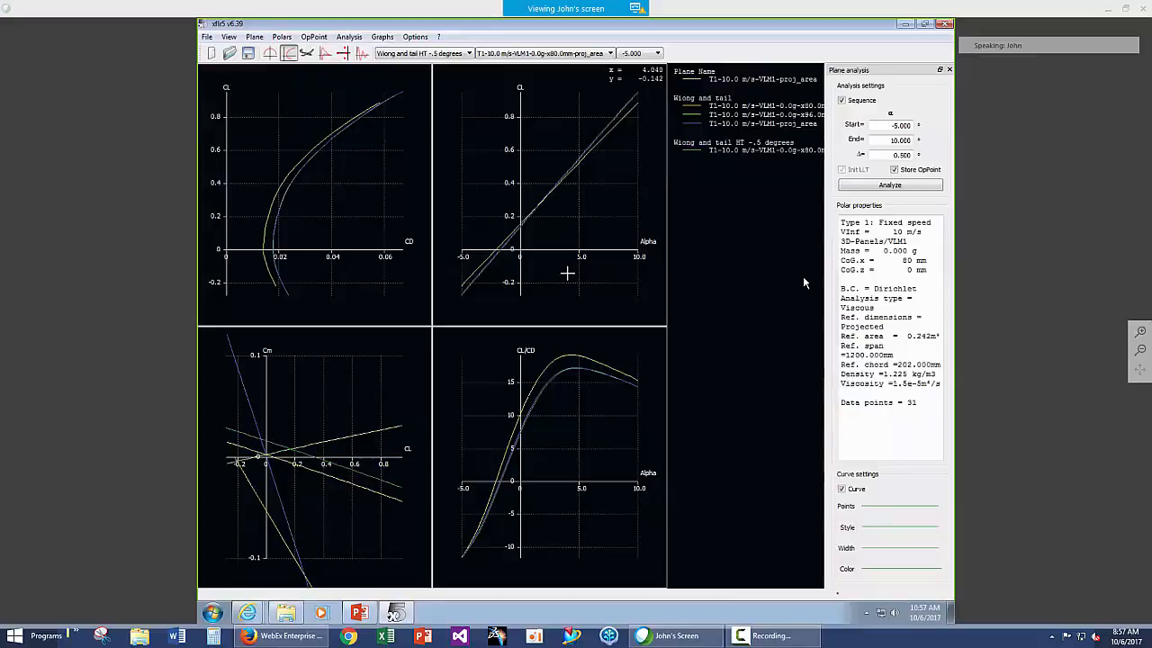
# - Switch to the XFLR_sullivan2017.pptx presentation in PowerPoint and look through the slides following "Input Tail into XFLR5"
pyautogui.click(359, 613)
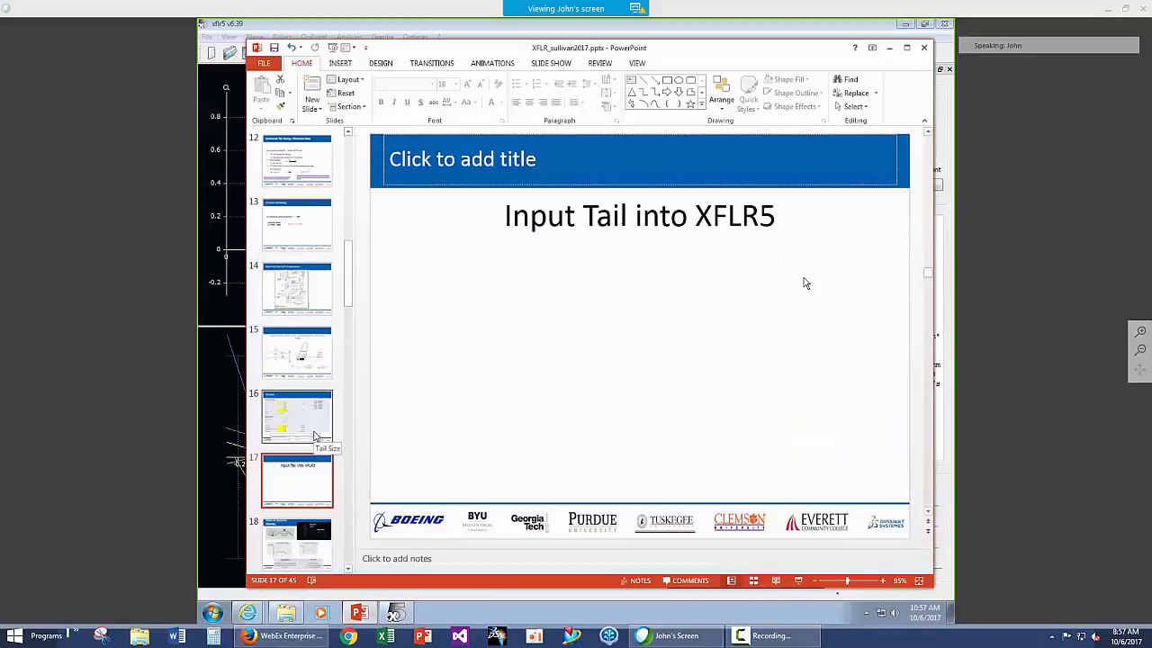
pyautogui.scroll(-2, 416, 388)
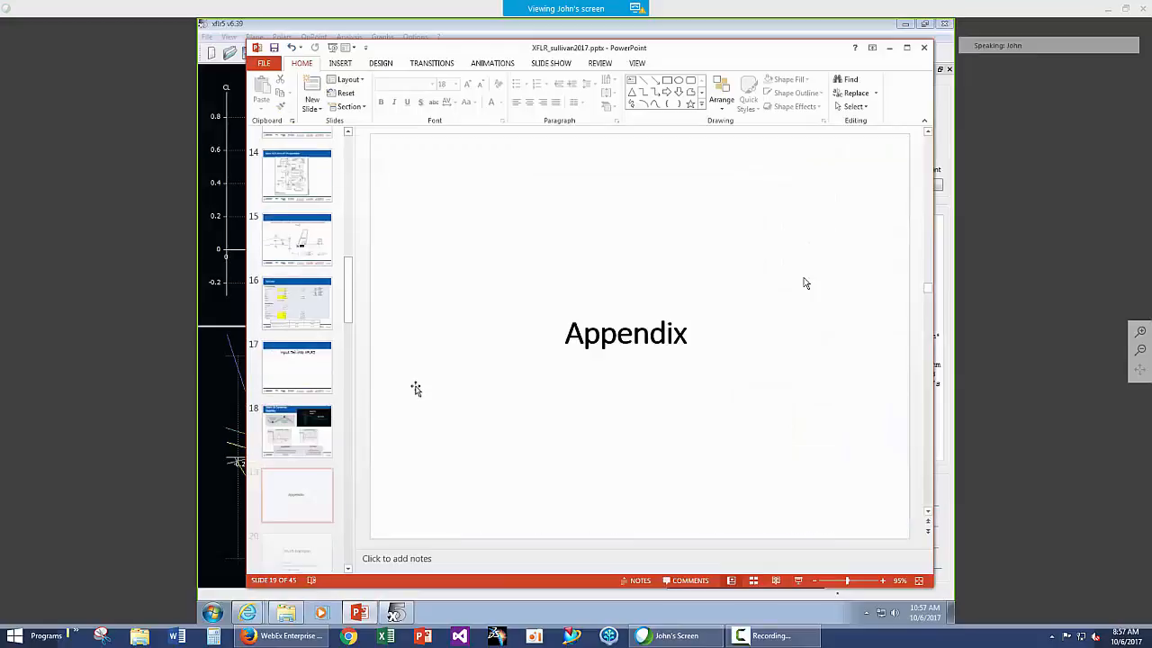
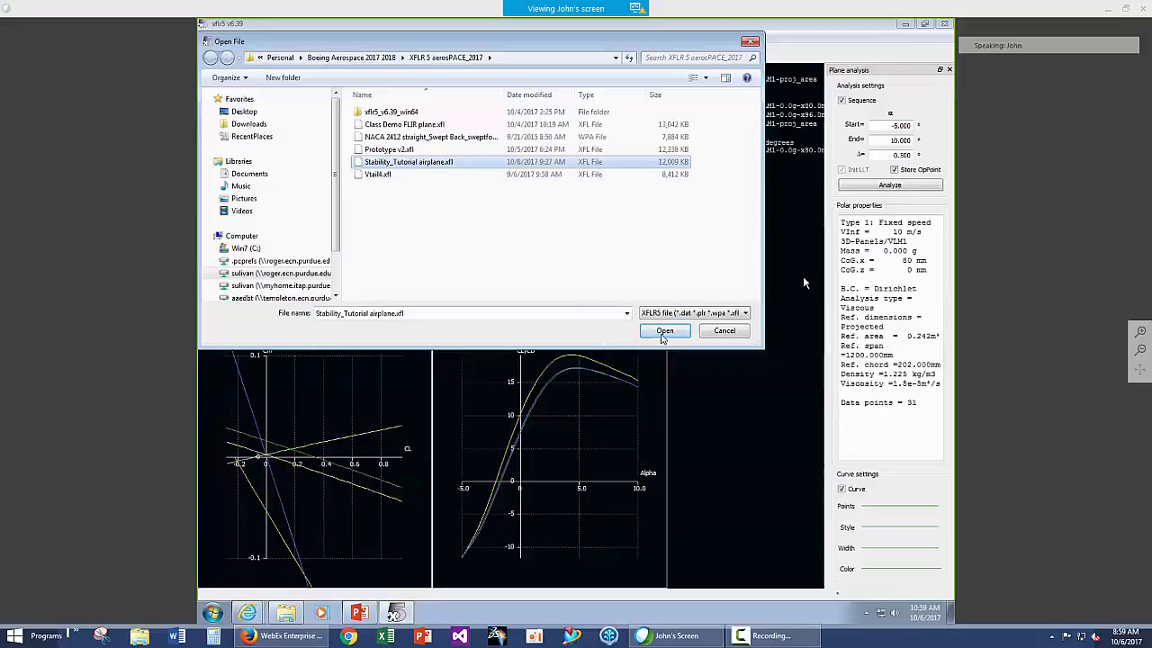
# - Open the Stability_Tutorial airplane.xfl project in XFLR5 without saving the current one, and display the plane's masses
pyautogui.click(664, 331)
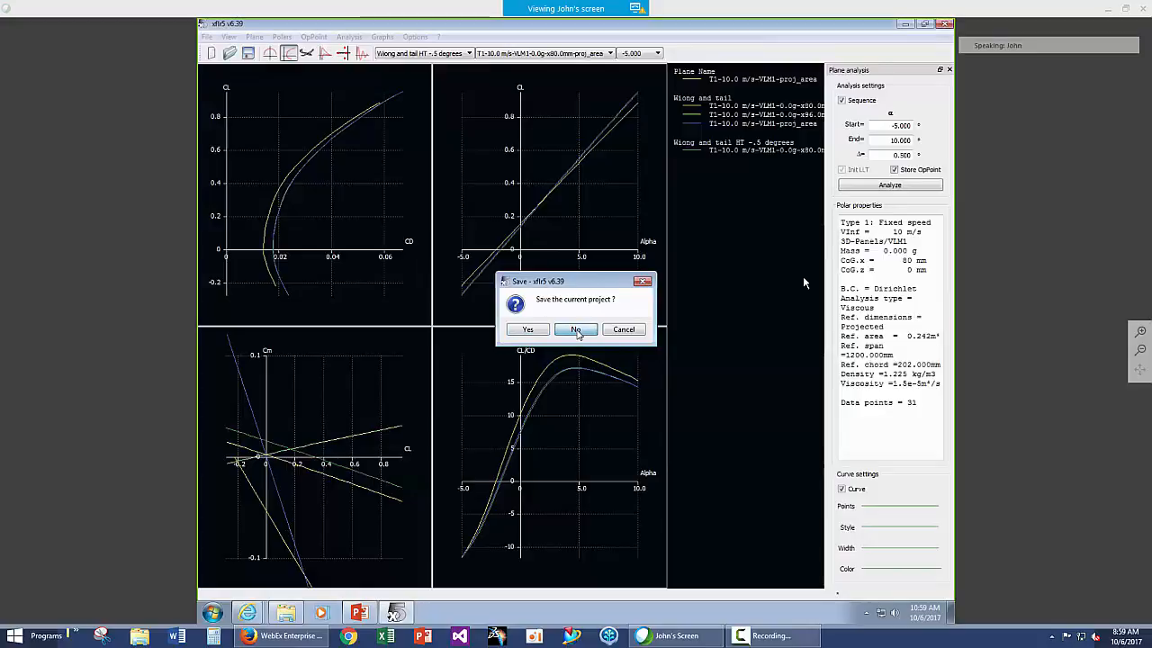
pyautogui.click(576, 329)
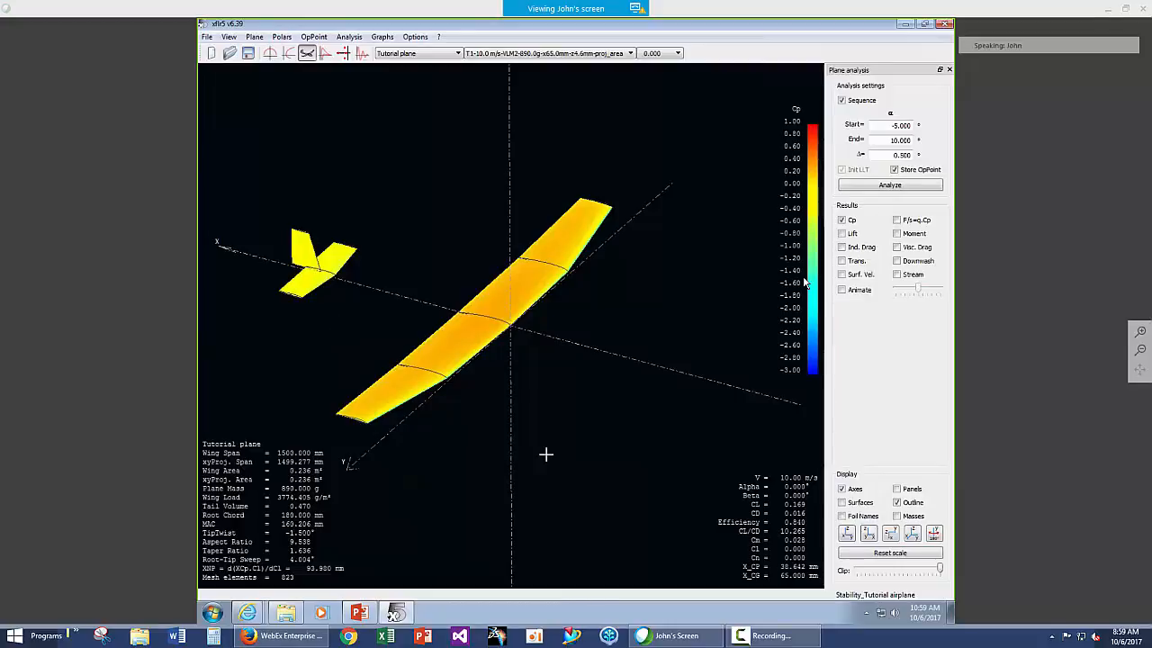
pyautogui.click(897, 516)
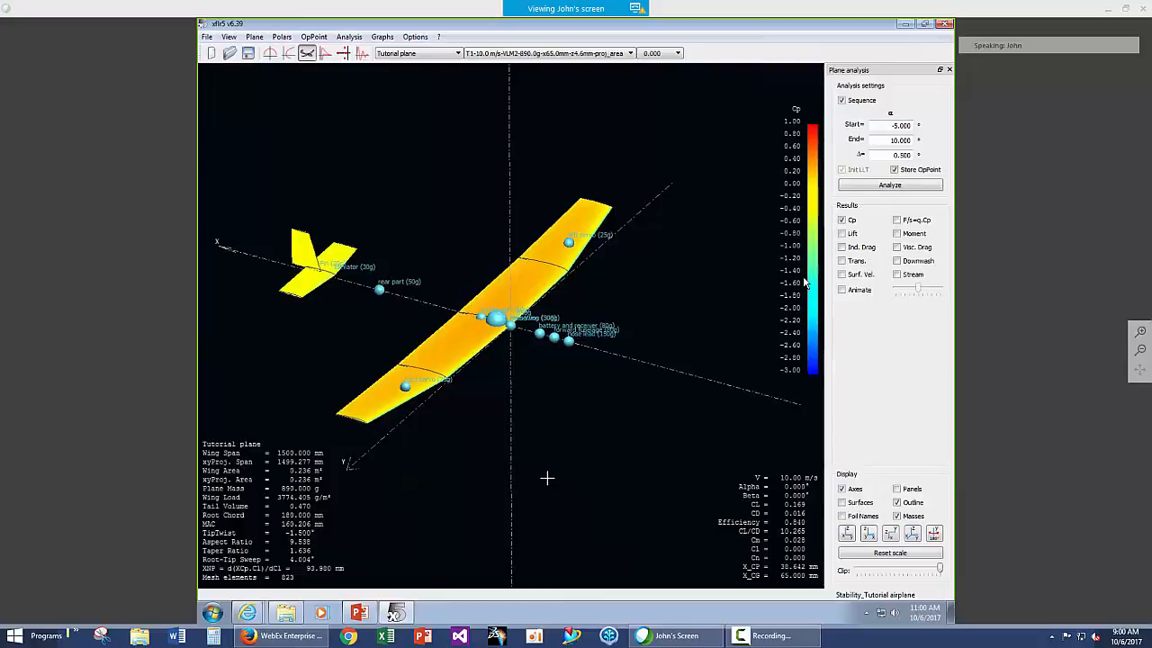
# - Display the Tutorial plane sm 15 % with its T7-VLM2-890.0g-x47.4mm-z4.6mm-proj_area polar
pyautogui.click(459, 54)
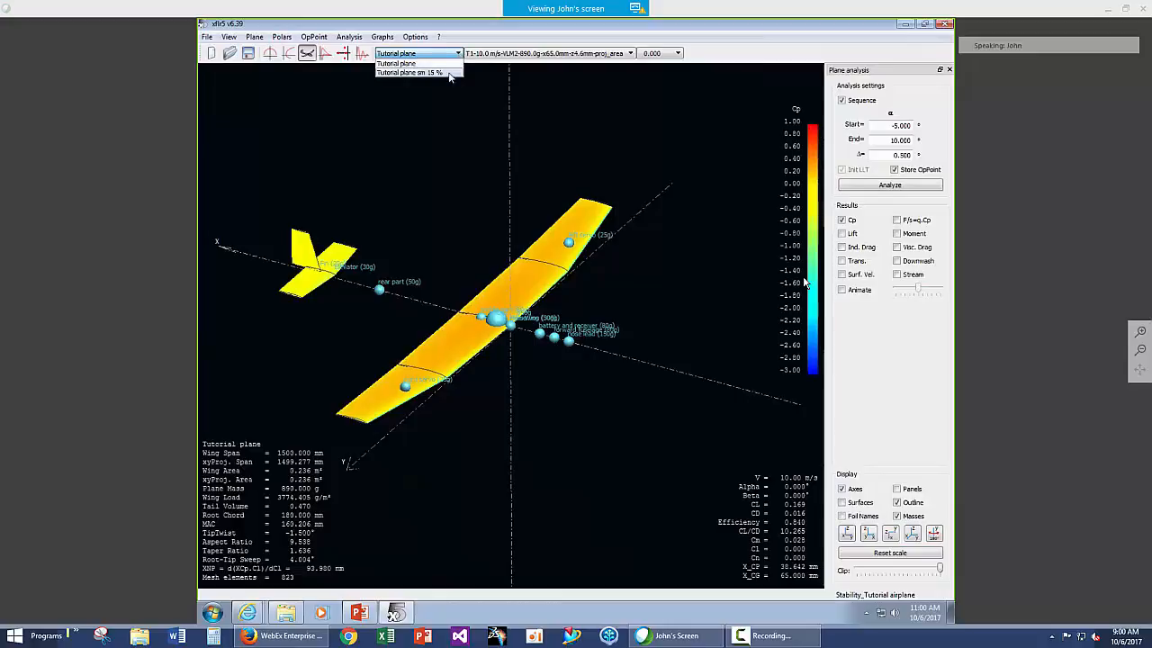
pyautogui.click(449, 73)
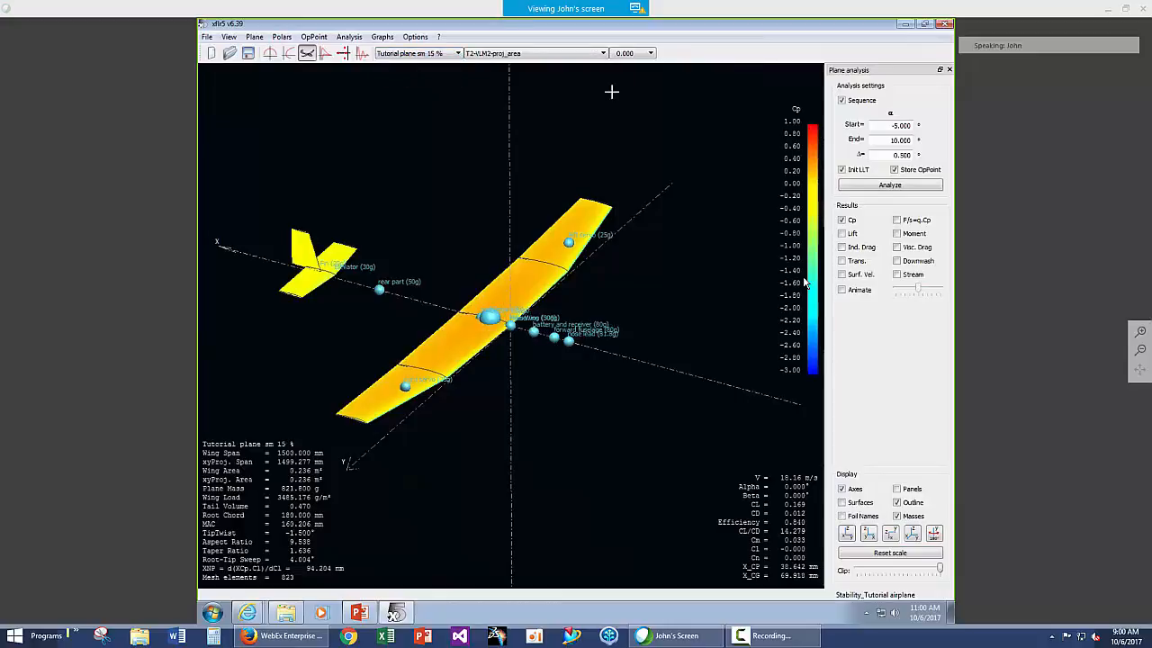
pyautogui.click(603, 53)
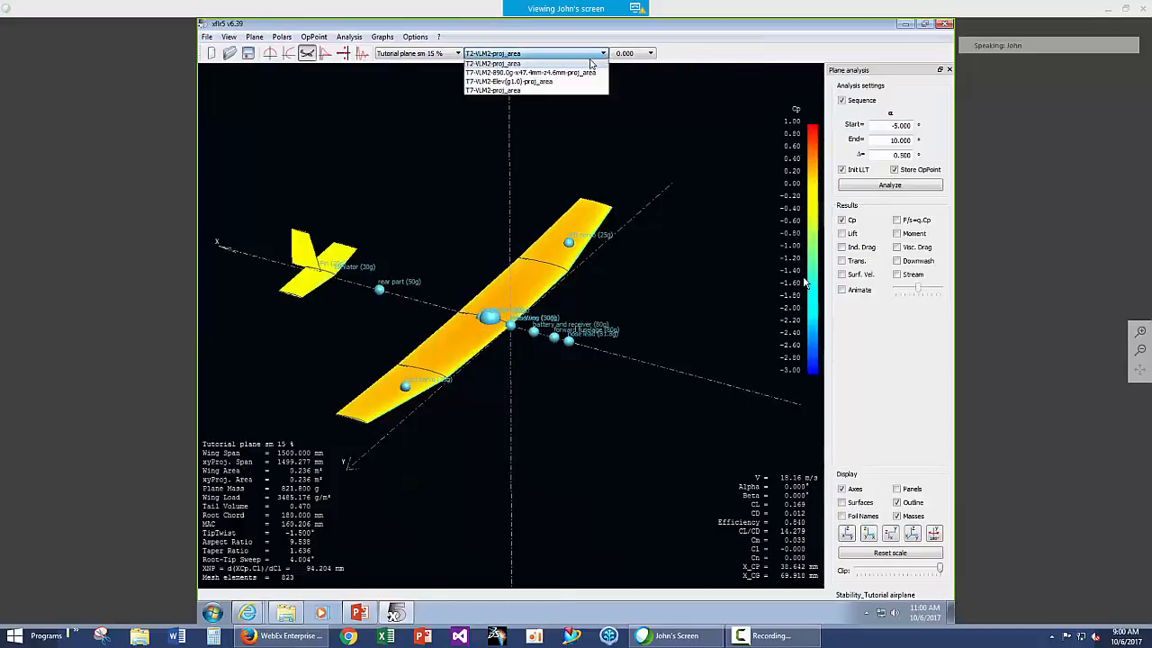
pyautogui.click(582, 74)
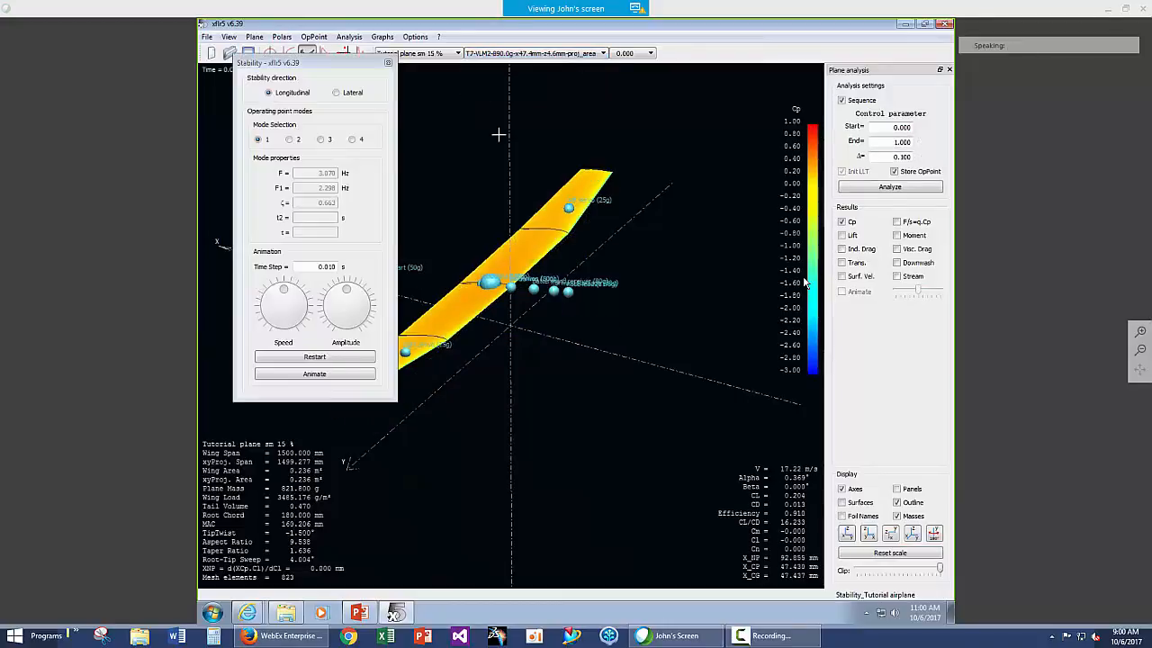
# - Move the Stability window clear of the airplane and raise the mode animation speed
pyautogui.click(317, 68)
pyautogui.moveTo(317, 65); pyautogui.dragTo(847, 204)
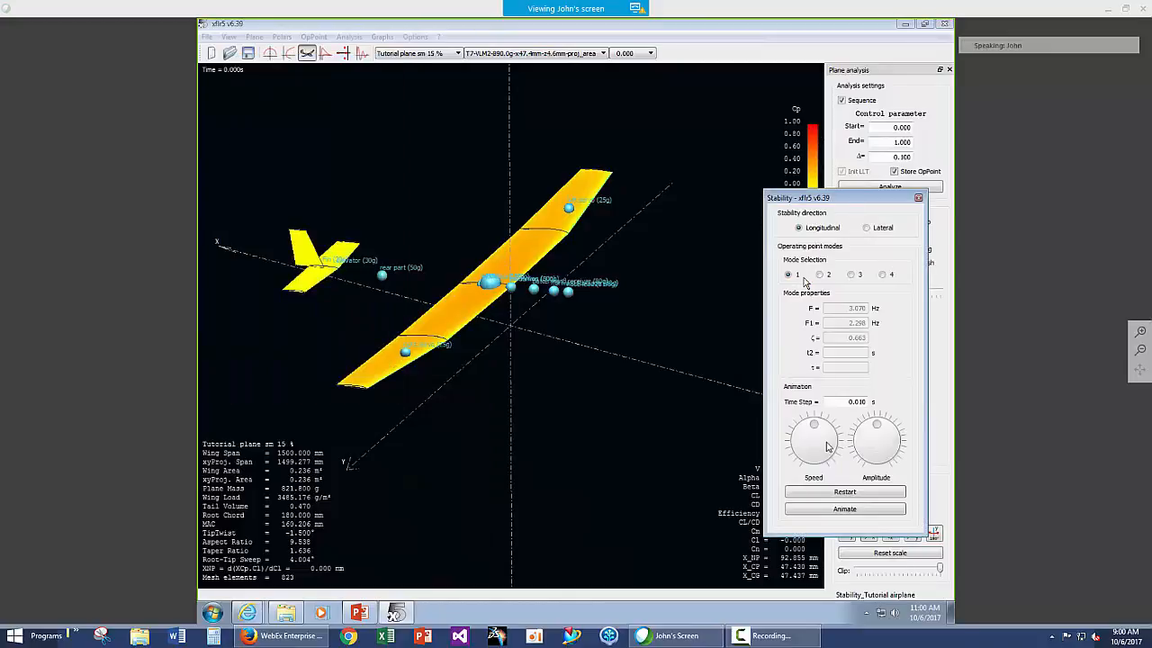
pyautogui.moveTo(818, 432); pyautogui.dragTo(824, 465)
pyautogui.moveTo(850, 200); pyautogui.dragTo(764, 114)
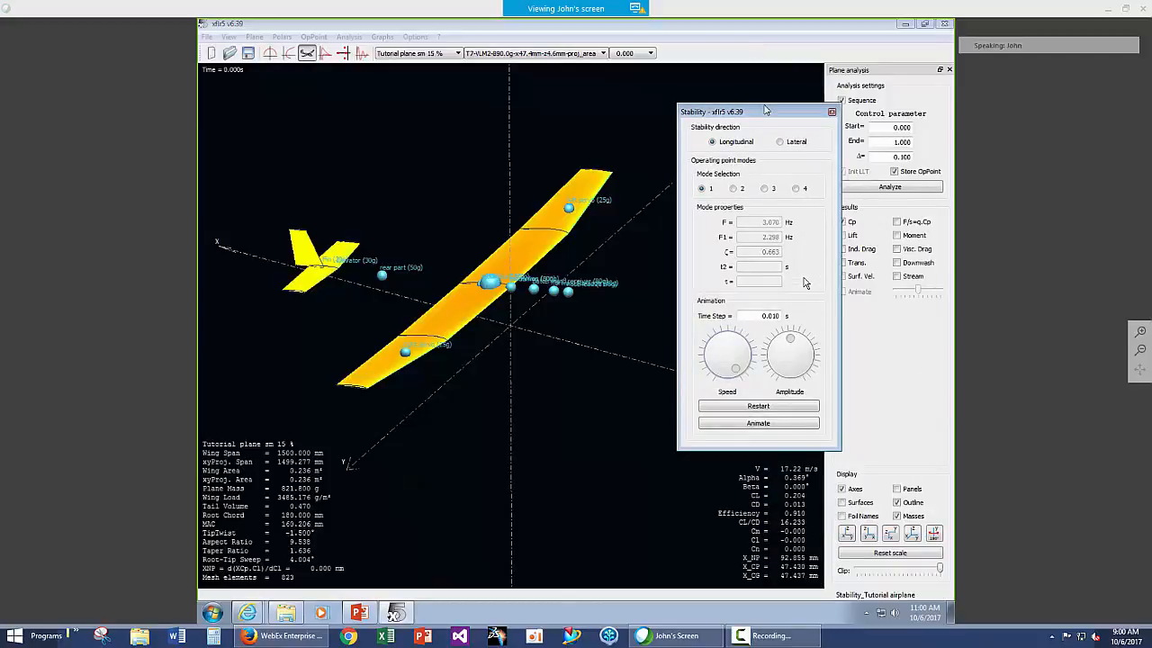
pyautogui.moveTo(765, 111); pyautogui.dragTo(844, 132)
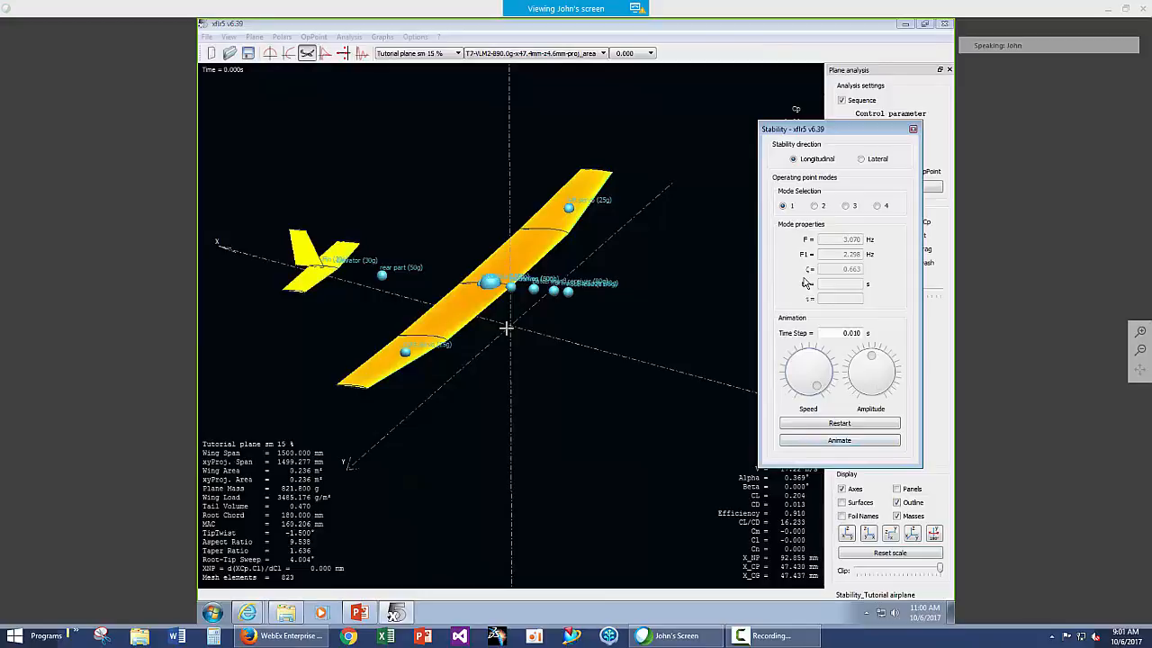
# - Animate the airplane's longitudinal stability modes 1, 2 and 3 in turn
pyautogui.click(826, 442)
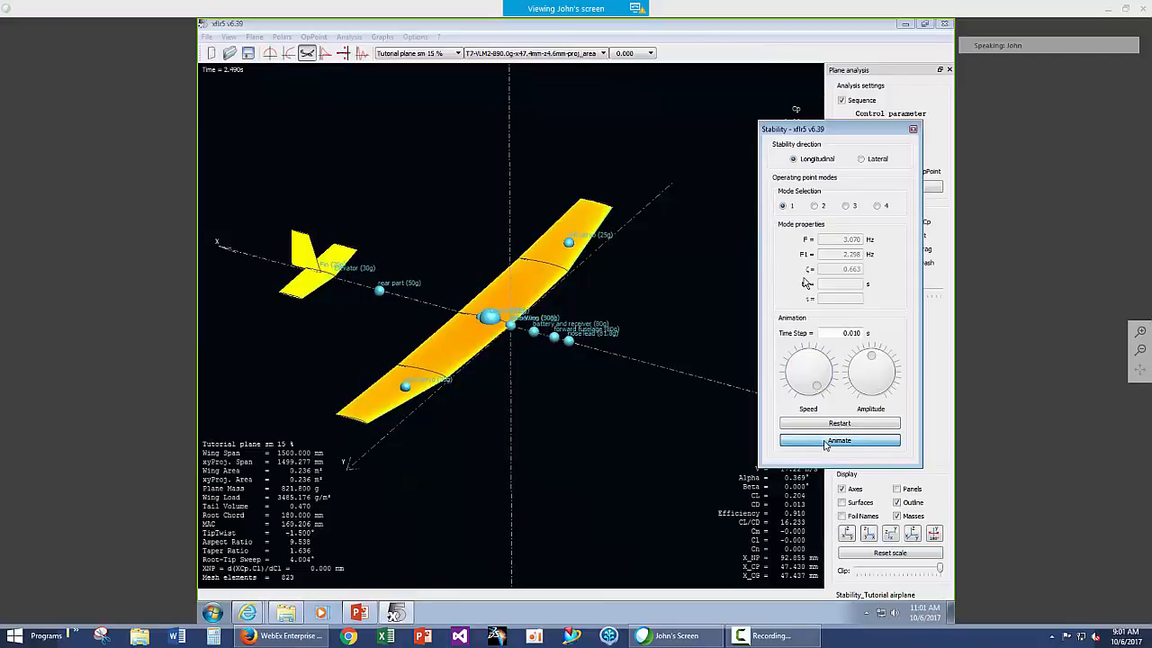
pyautogui.click(825, 441)
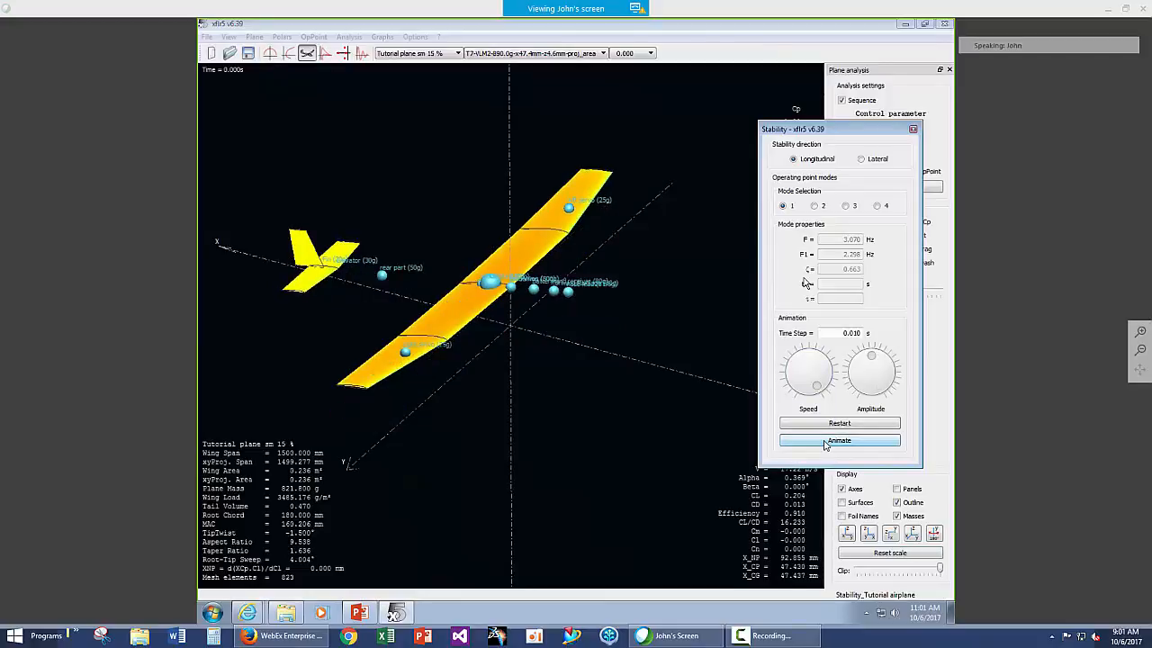
pyautogui.click(815, 207)
pyautogui.click(840, 441)
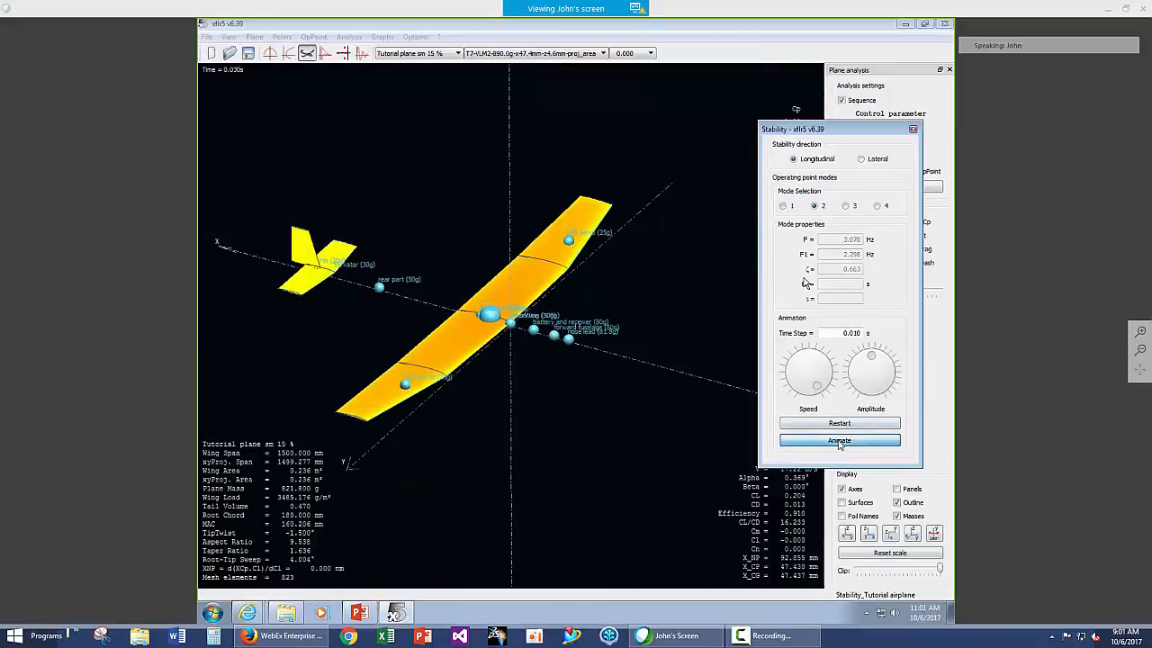
pyautogui.click(846, 206)
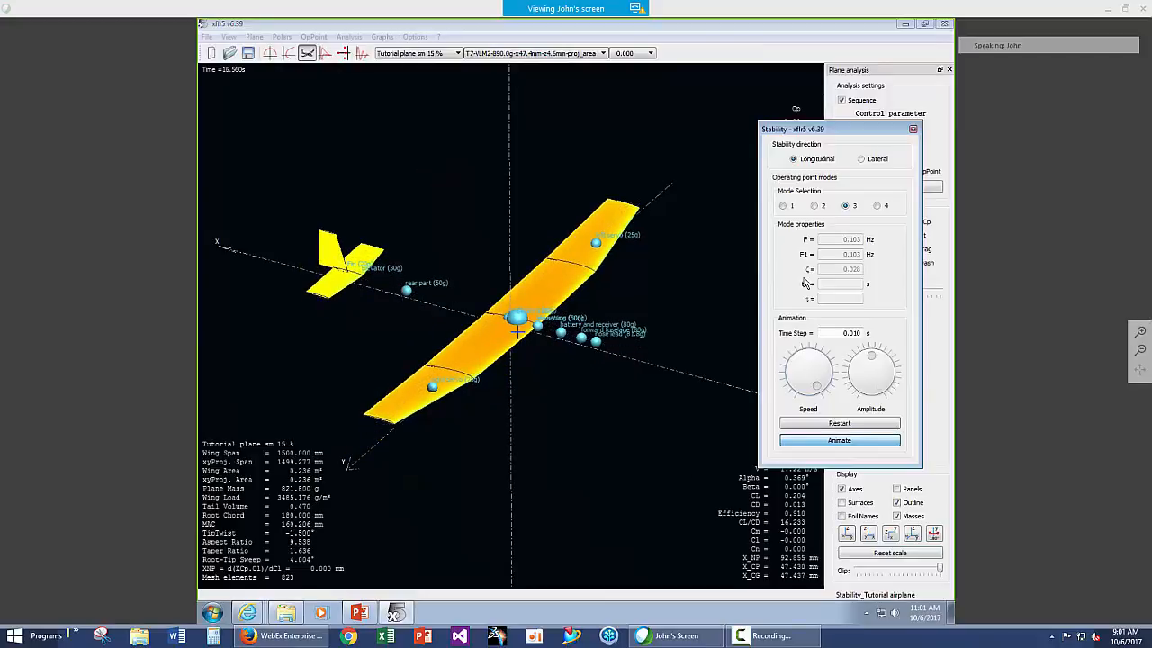
# - Switch the stability direction to lateral and replay the animation of mode 3
pyautogui.click(863, 159)
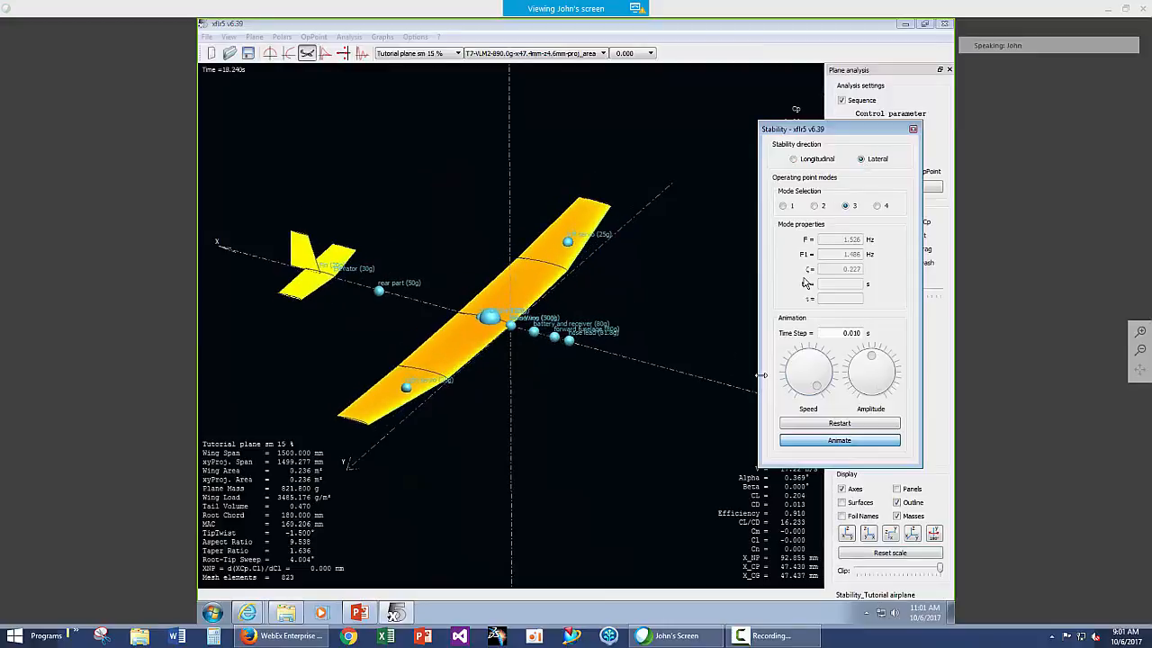
pyautogui.click(834, 446)
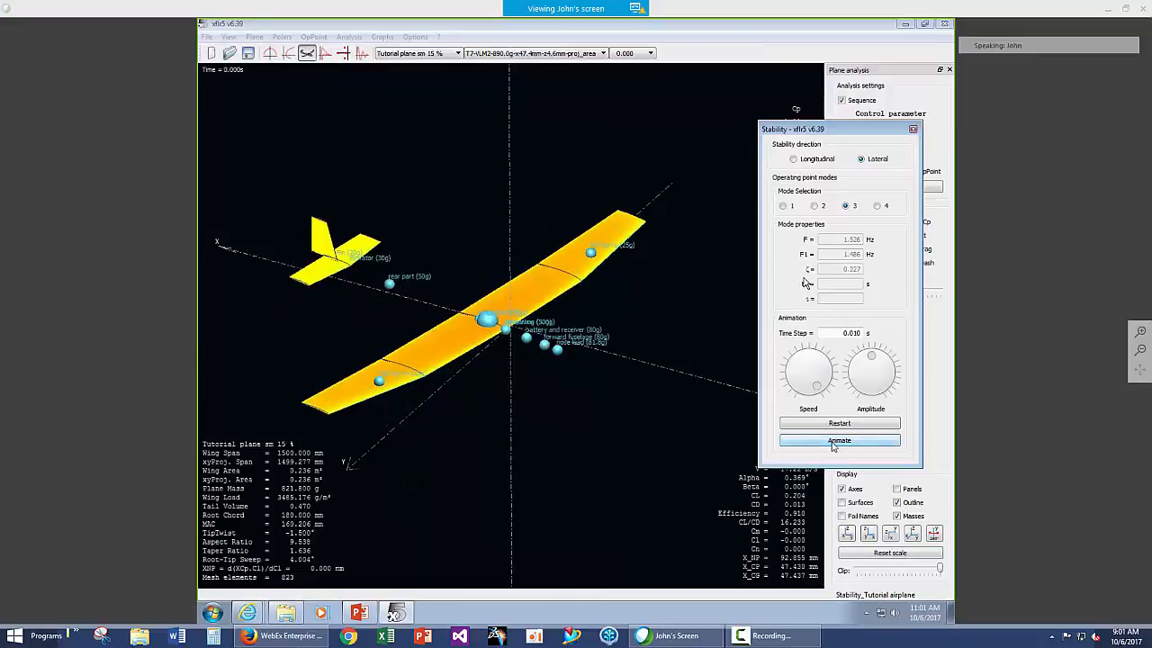
pyautogui.click(833, 446)
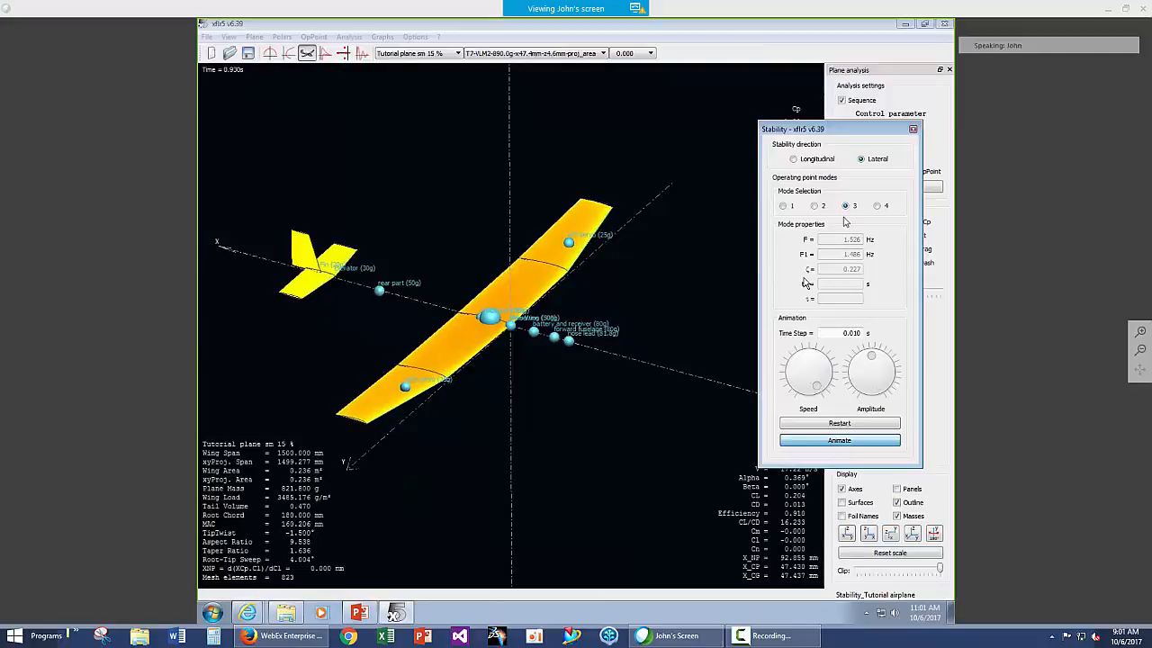
# - Animate the airplane's lateral stability modes 1, 2 and 4 in turn
pyautogui.click(783, 206)
pyautogui.click(819, 447)
pyautogui.click(814, 207)
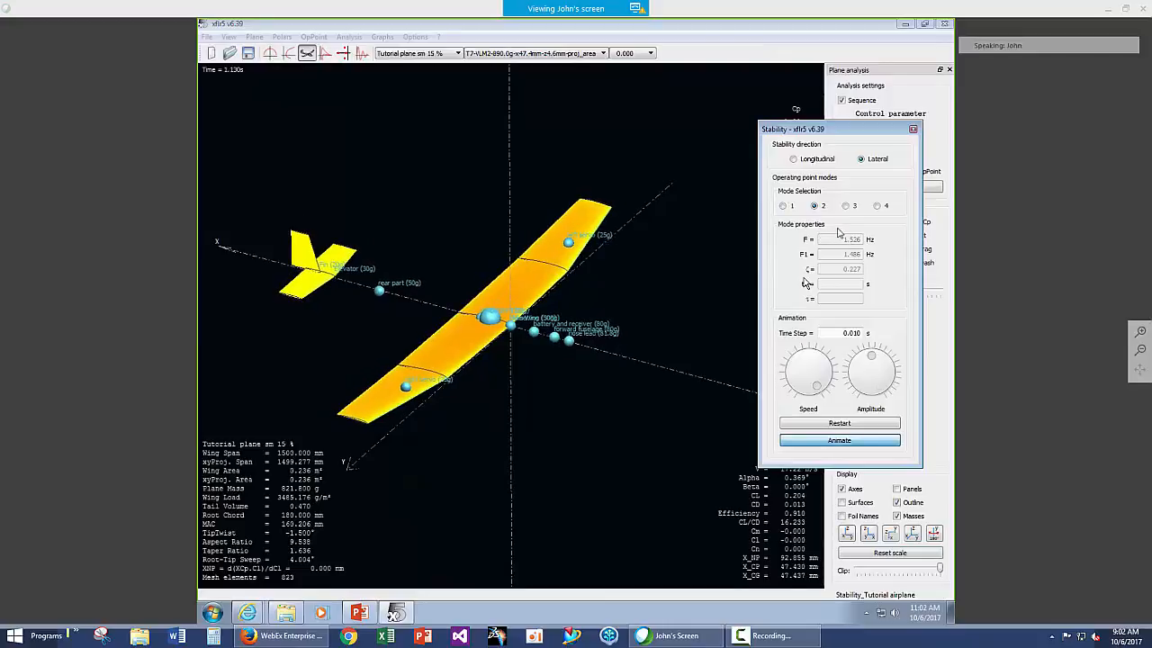
pyautogui.click(877, 205)
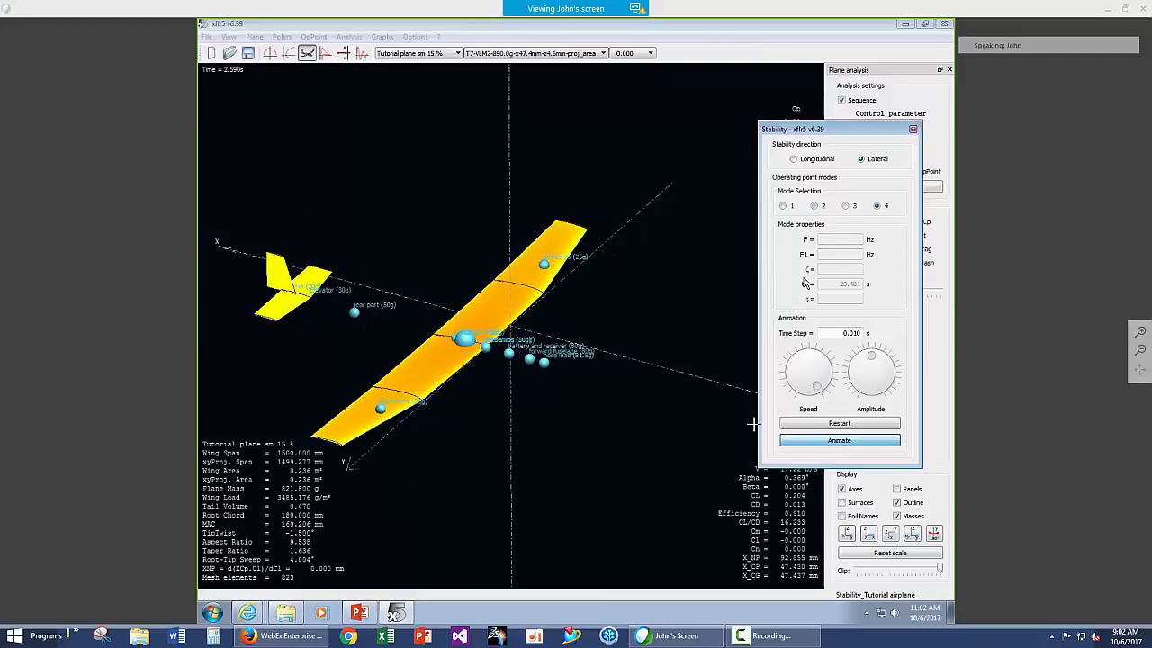
pyautogui.click(822, 442)
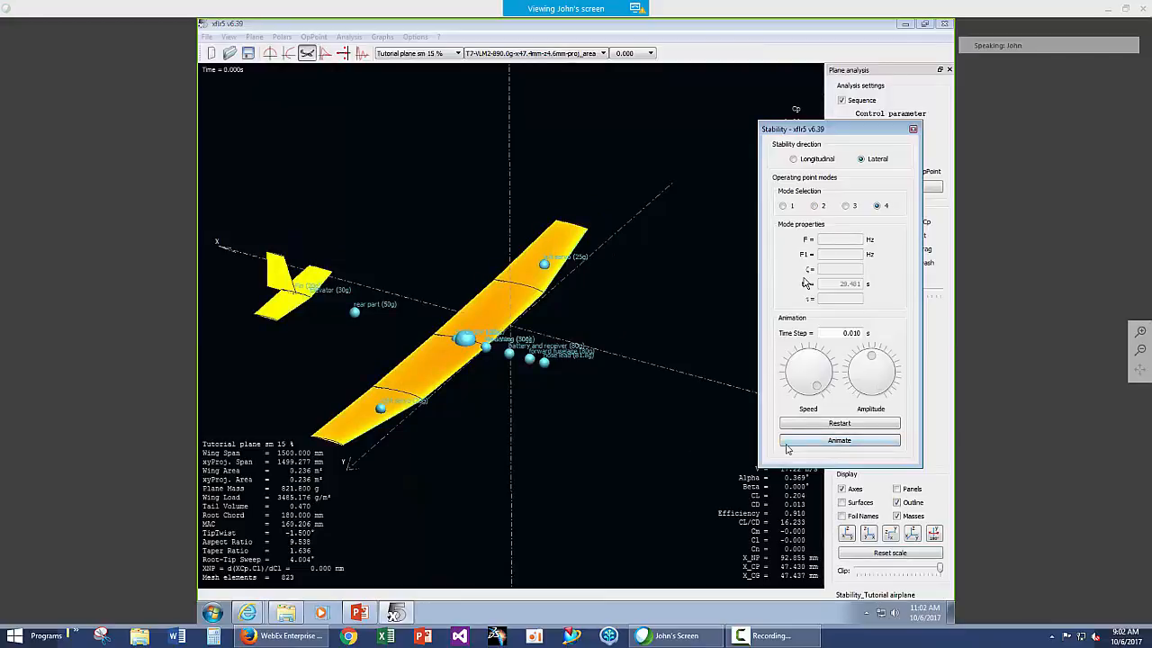
pyautogui.click(813, 444)
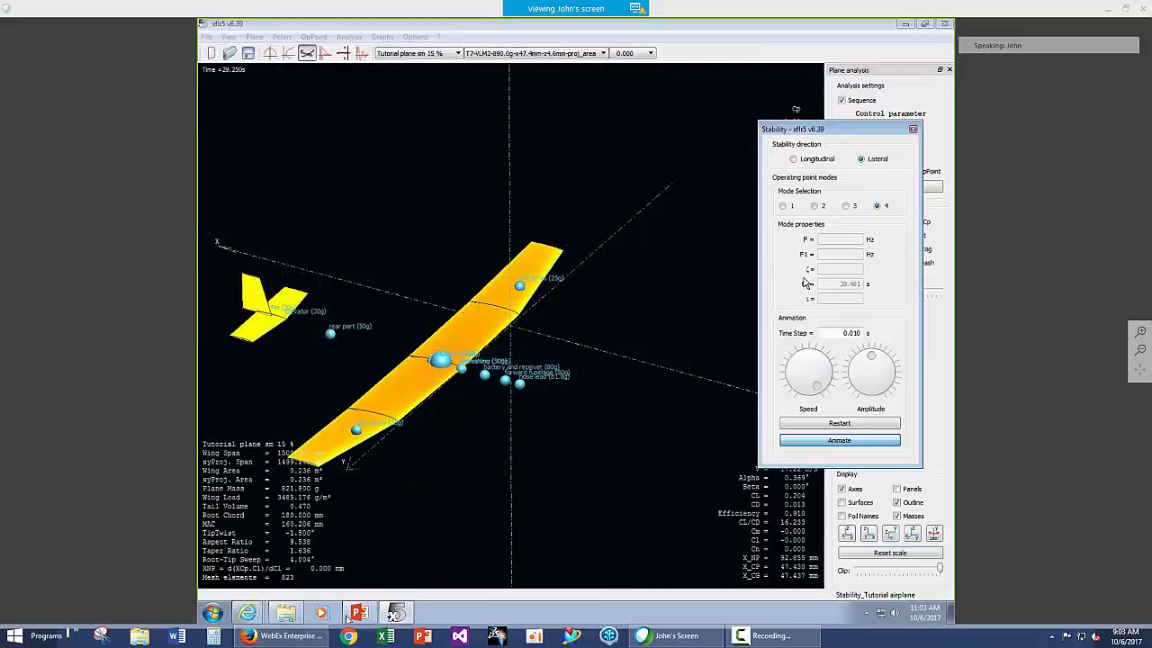
# - Switch to the XFLR_sullivan2017.pptx presentation in PowerPoint and look through the appendix slides up to "Airfoil Coordinates for XFLR5"
pyautogui.click(358, 613)
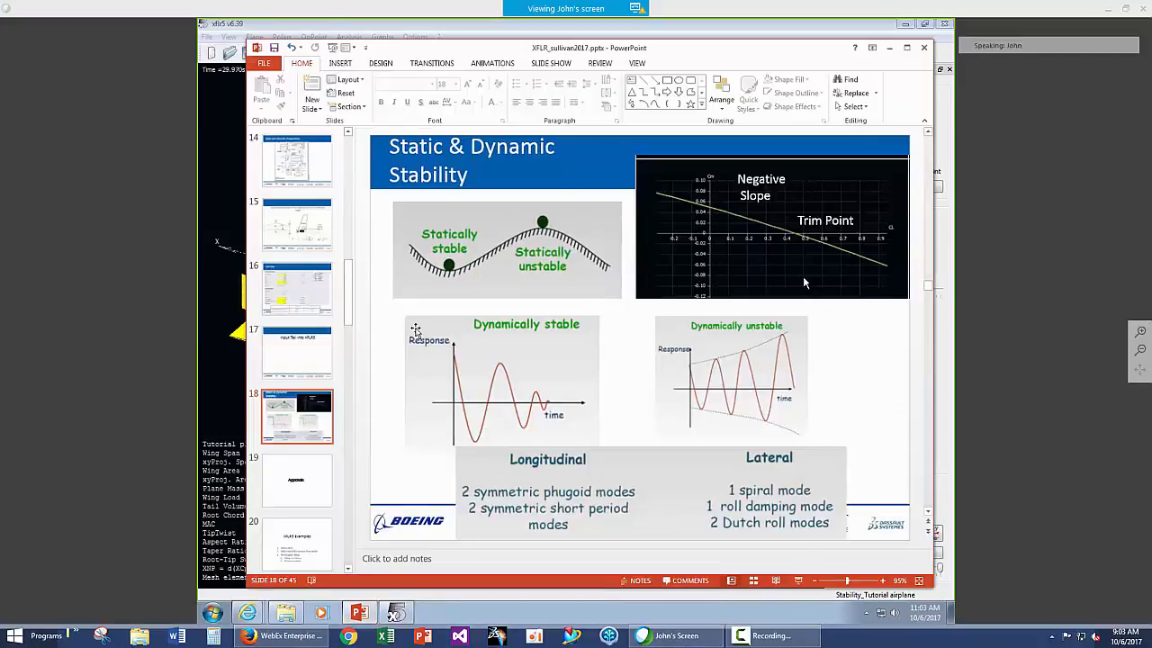
pyautogui.press('pagedown')
pyautogui.press('pagedown')
pyautogui.press('pagedown')
pyautogui.press('pagedown')
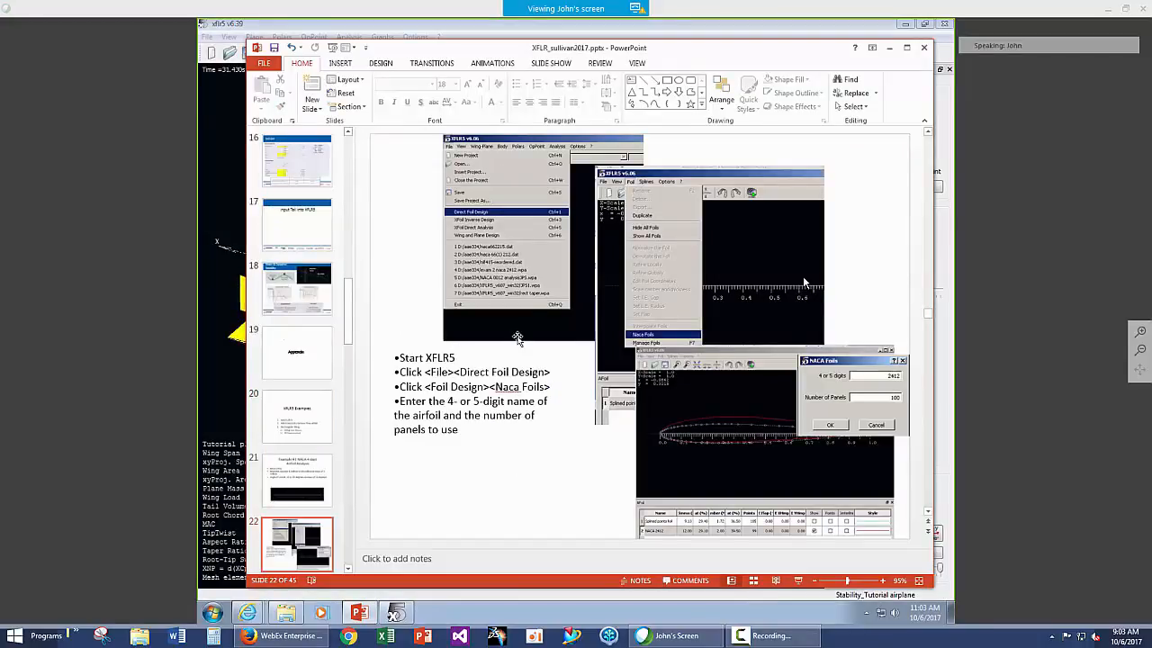
pyautogui.press('pagedown')
pyautogui.press('pagedown')
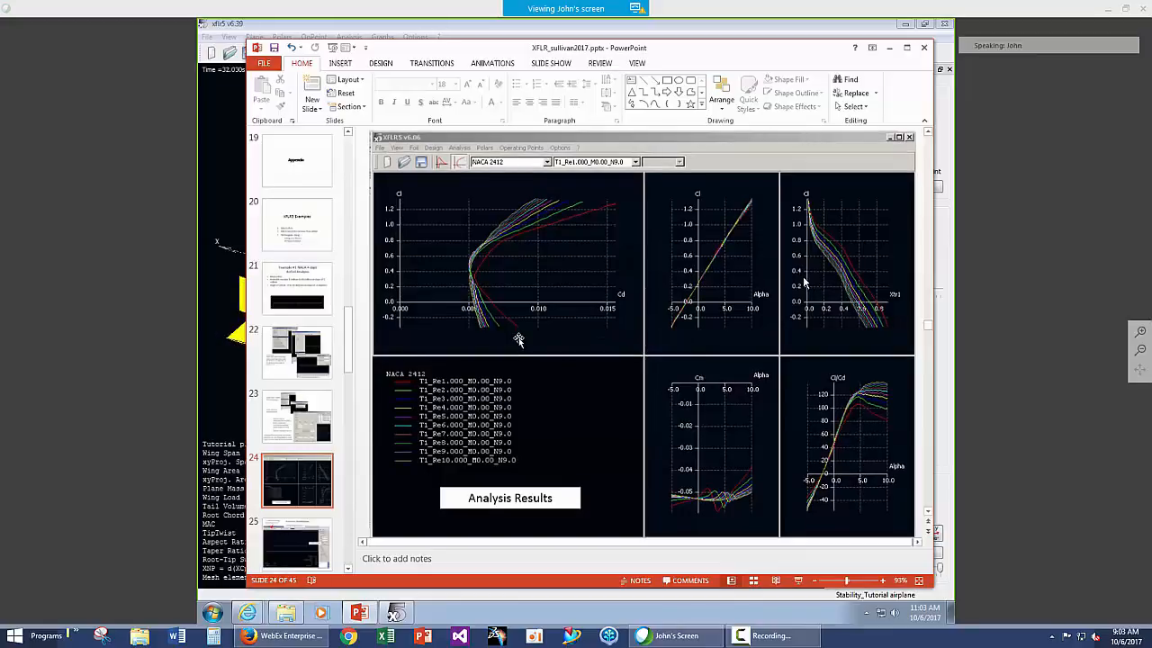
pyautogui.press('pagedown')
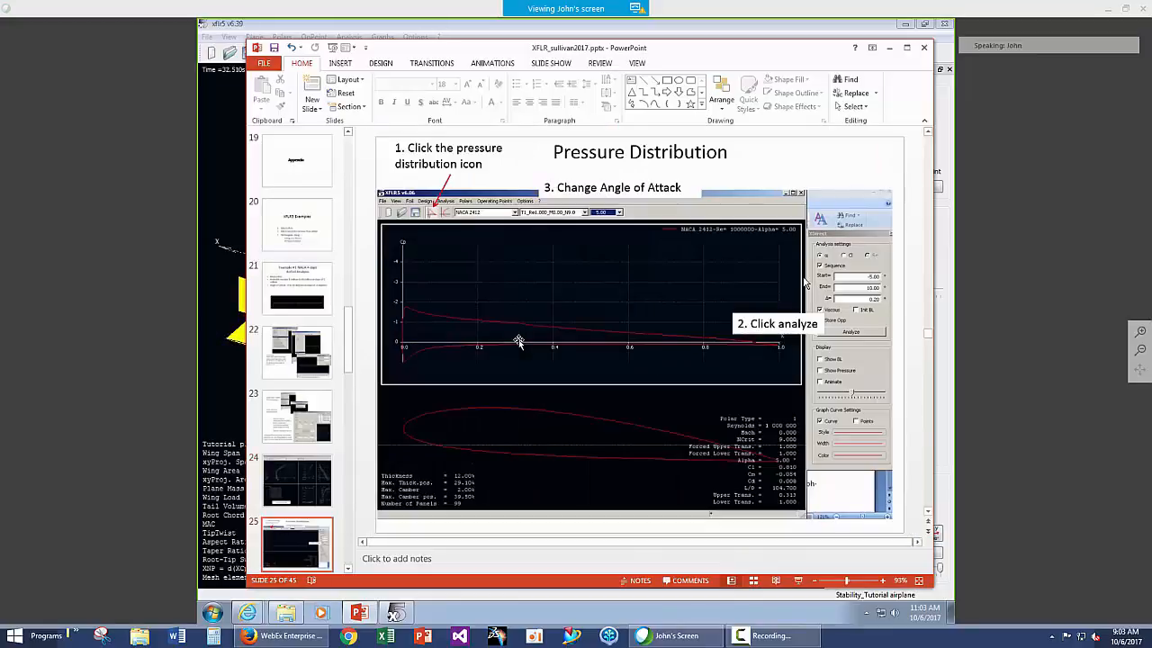
pyautogui.press('pagedown')
pyautogui.press('pagedown')
pyautogui.press('pagedown')
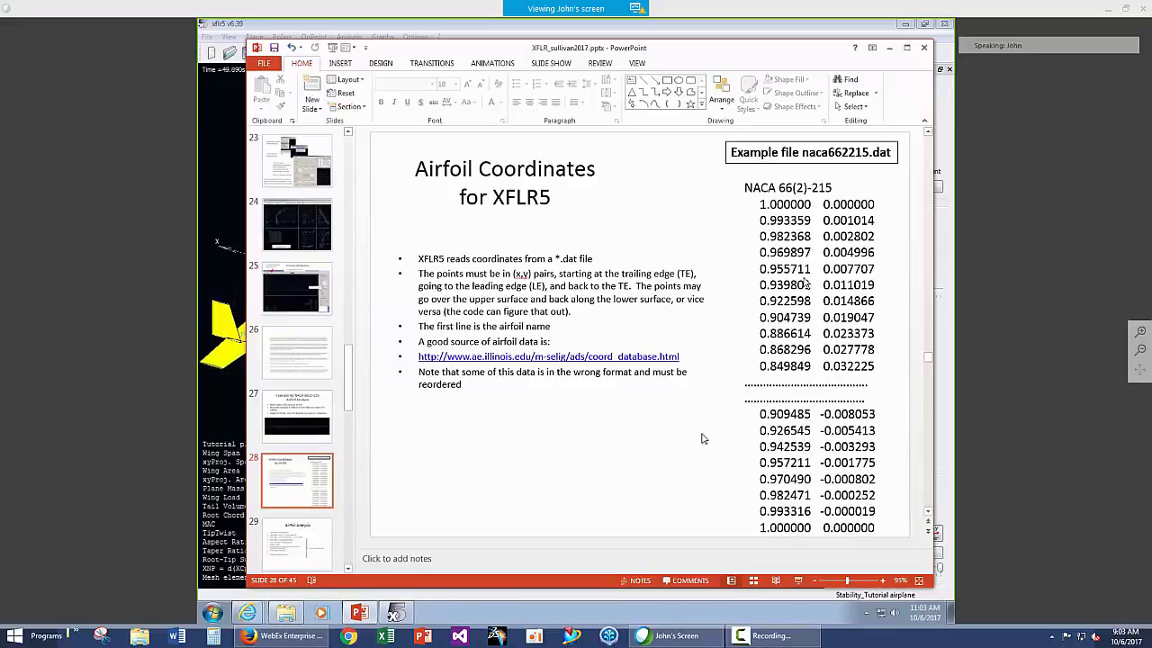
# - Start the slide show from the NACA 66(2)-215 polar slide and advance to the airfoil's pressure distribution slide
pyautogui.scroll(-3, 704, 439)
pyautogui.scroll(1, 701, 435)
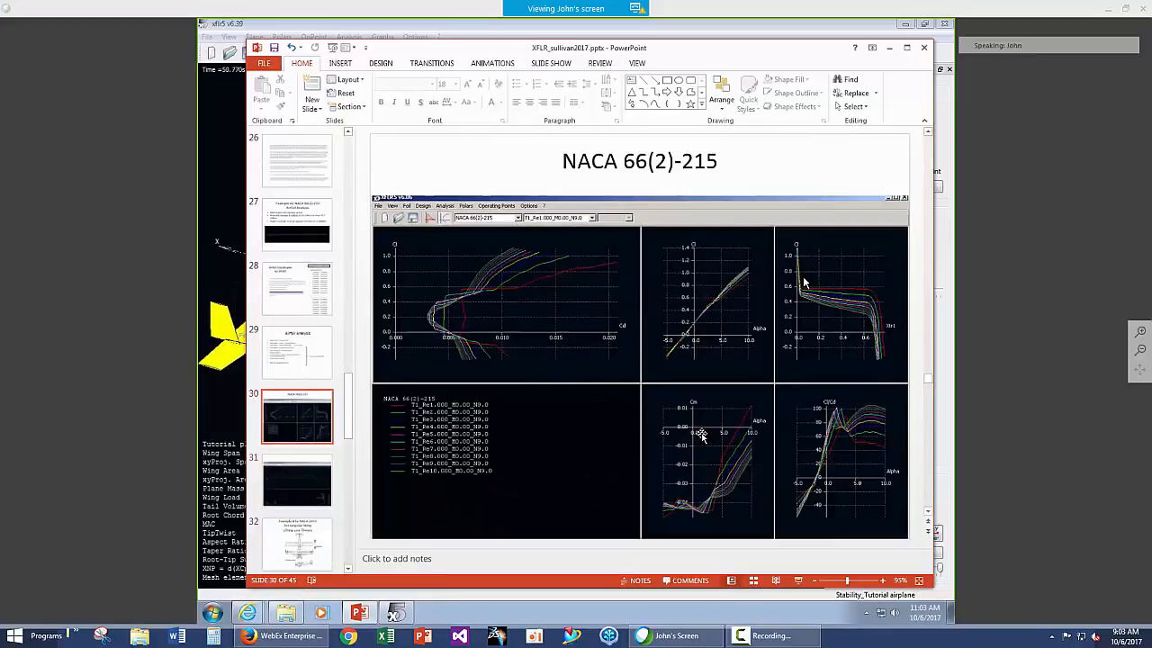
pyautogui.click(797, 584)
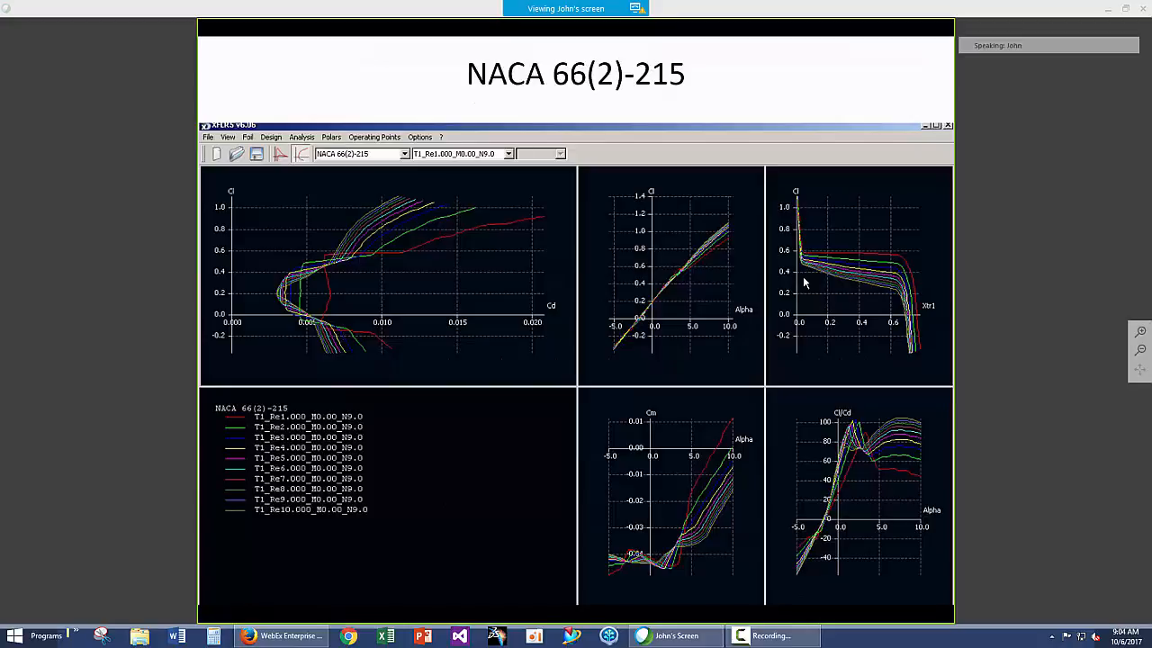
pyautogui.click(442, 364)
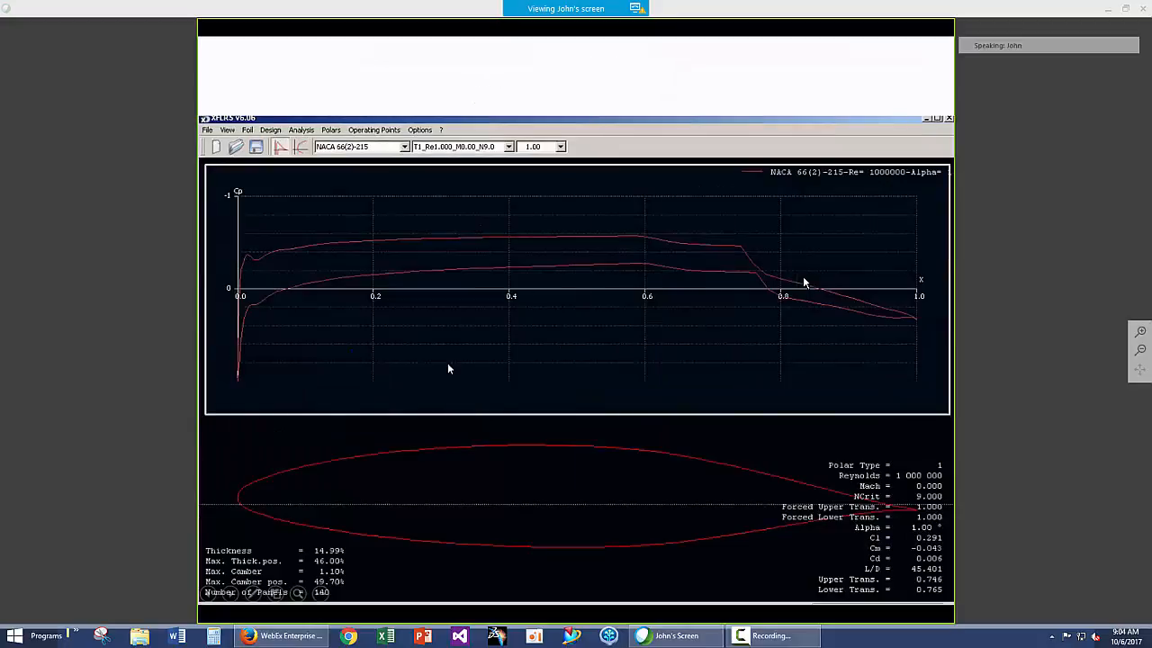